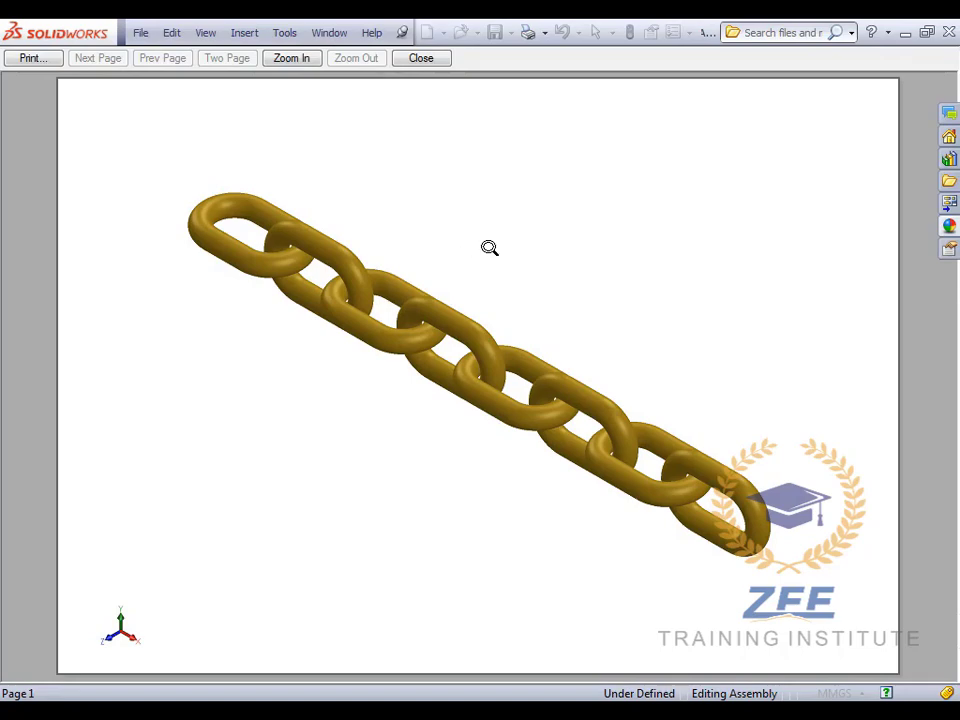
- Close the print preview and the chain assembly without saving the changes
left_click(424, 58)
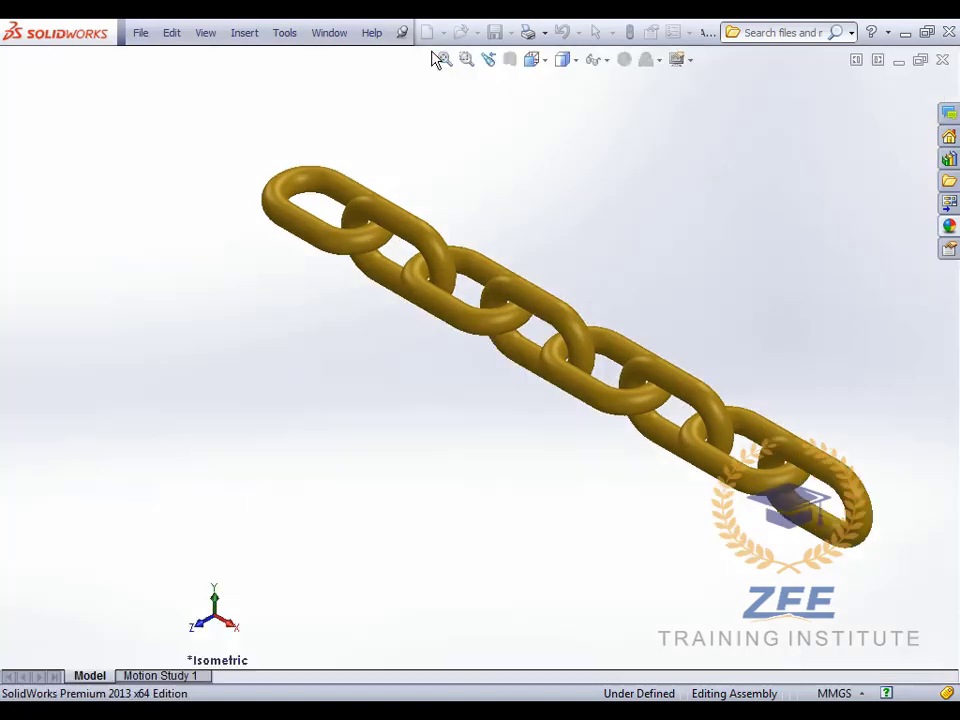
left_click(942, 130)
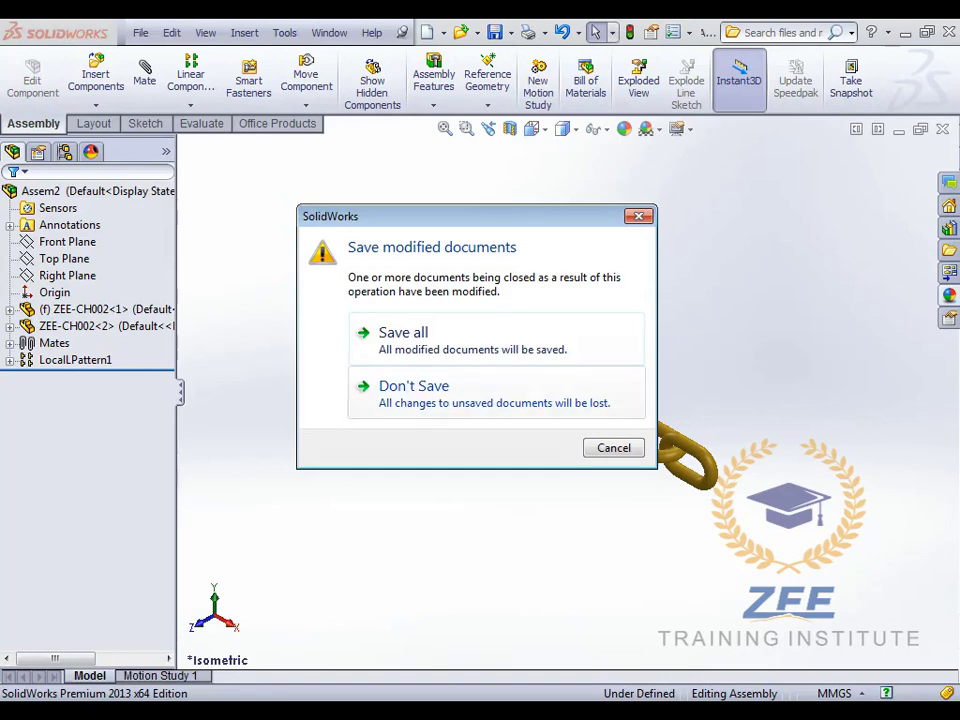
left_click(430, 390)
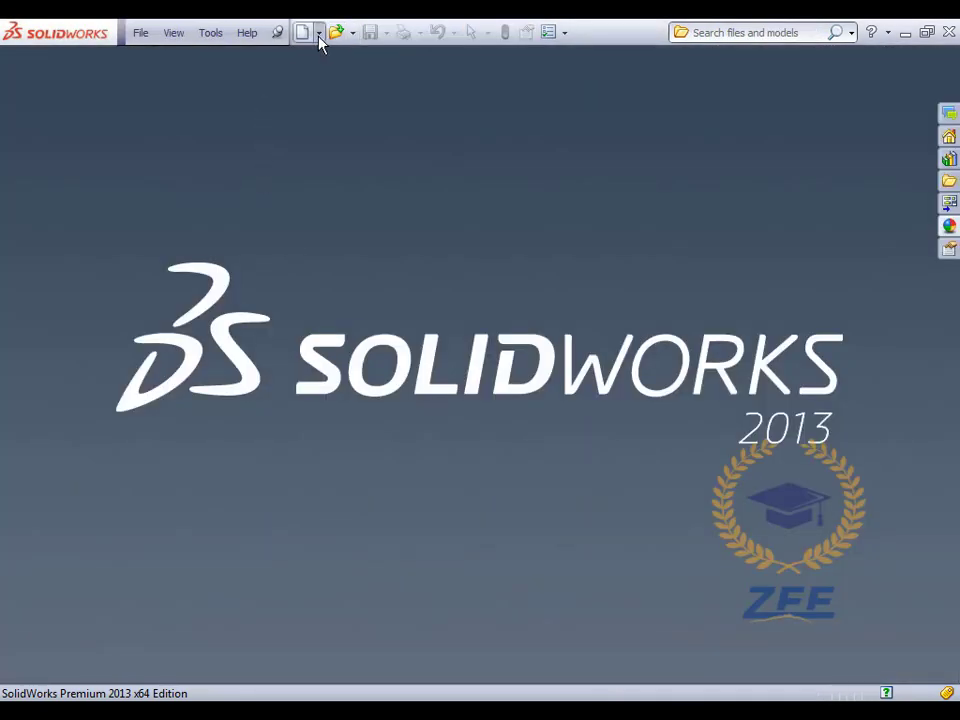
- Create a new part document and start a sketch on the Front Plane
left_click(304, 32)
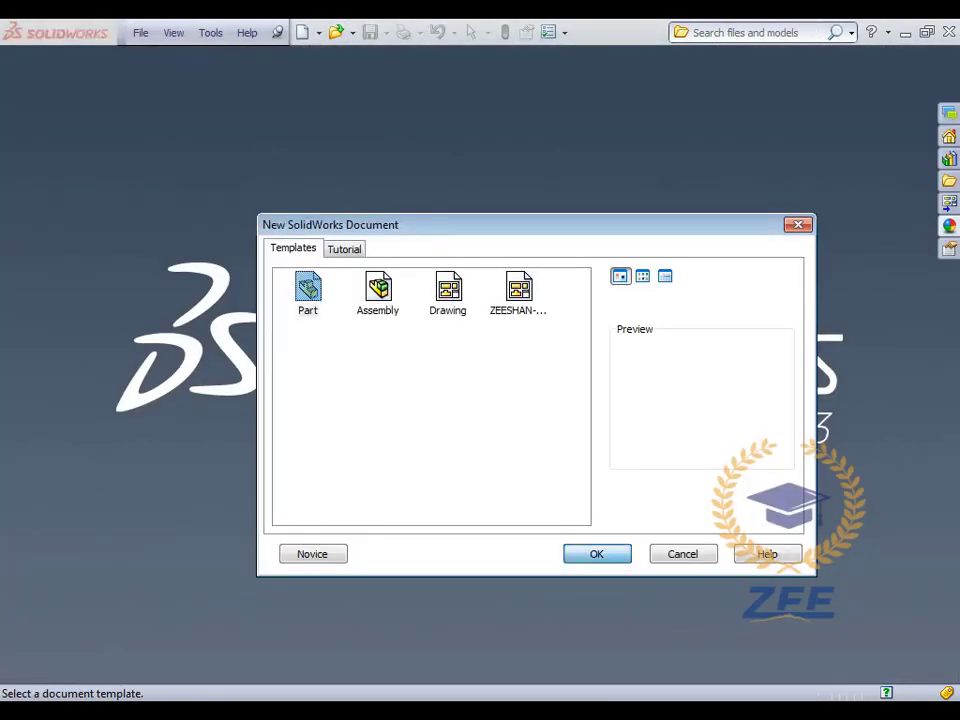
double_click(311, 305)
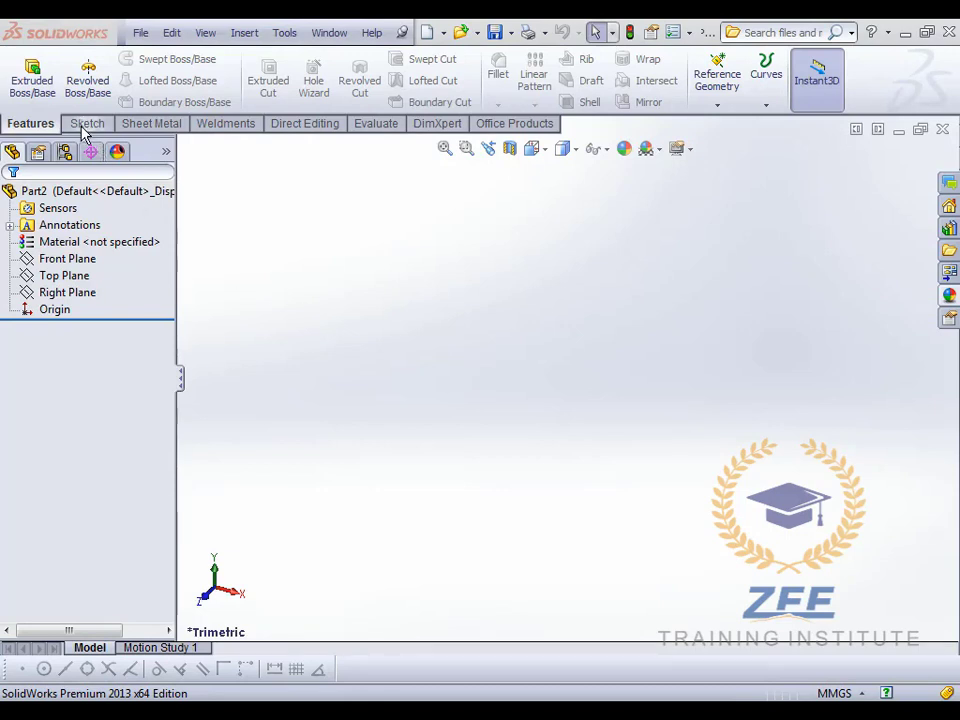
left_click(95, 125)
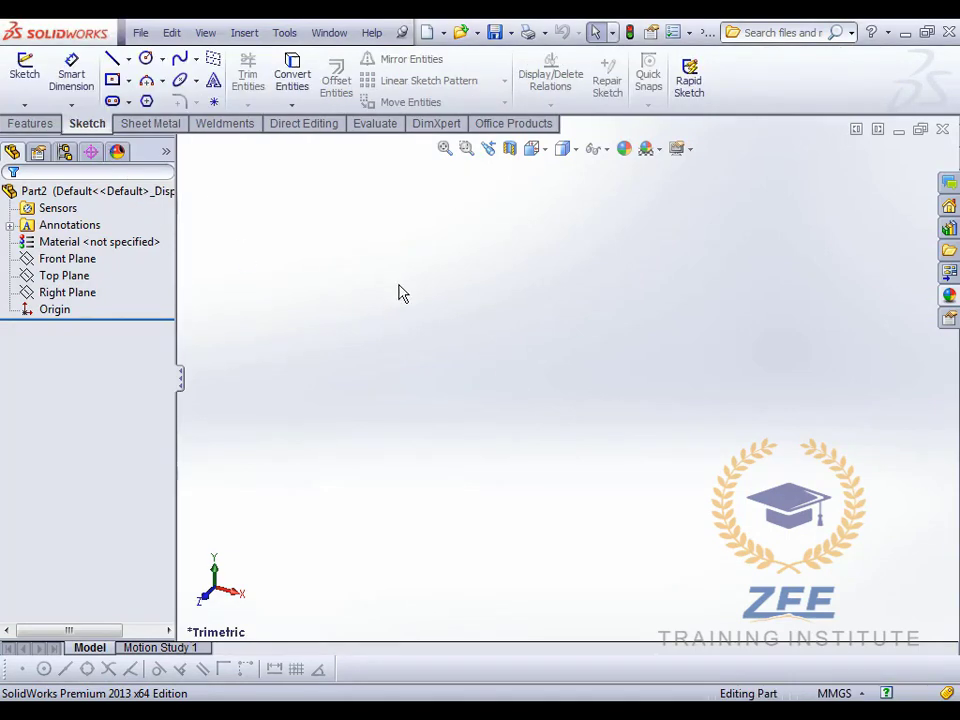
left_click(72, 259)
left_click(103, 240)
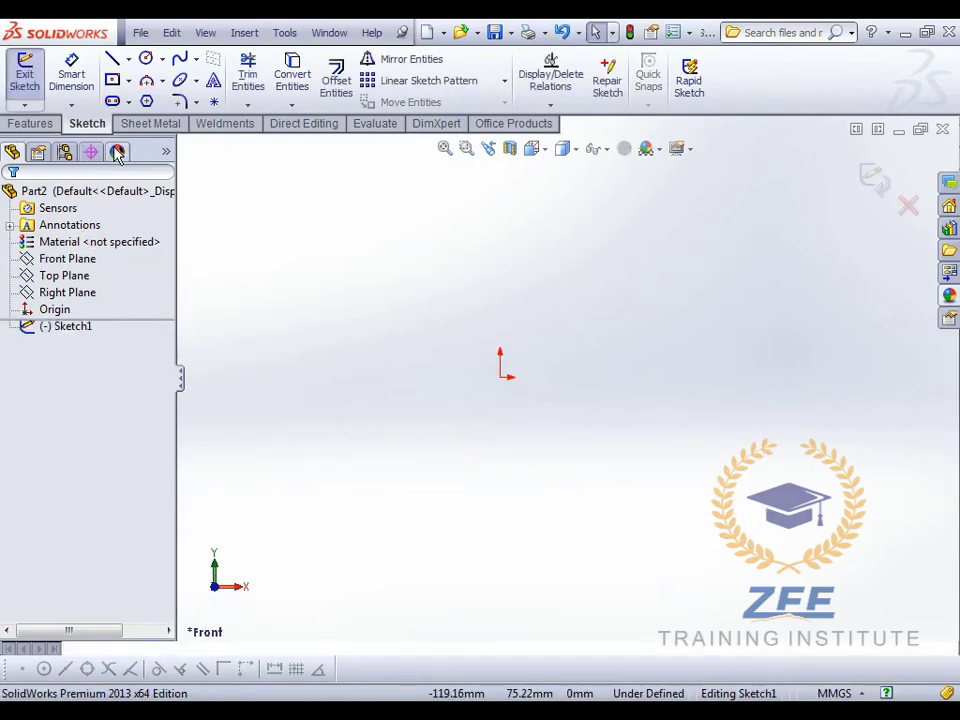
left_click(113, 102)
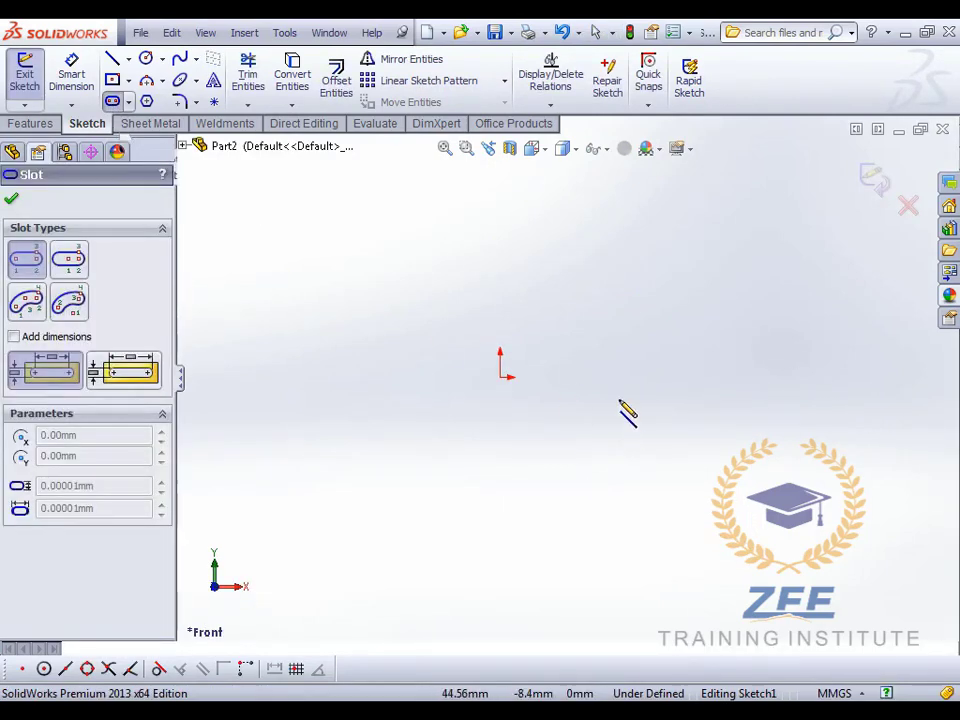
left_click(551, 377)
left_click(774, 378)
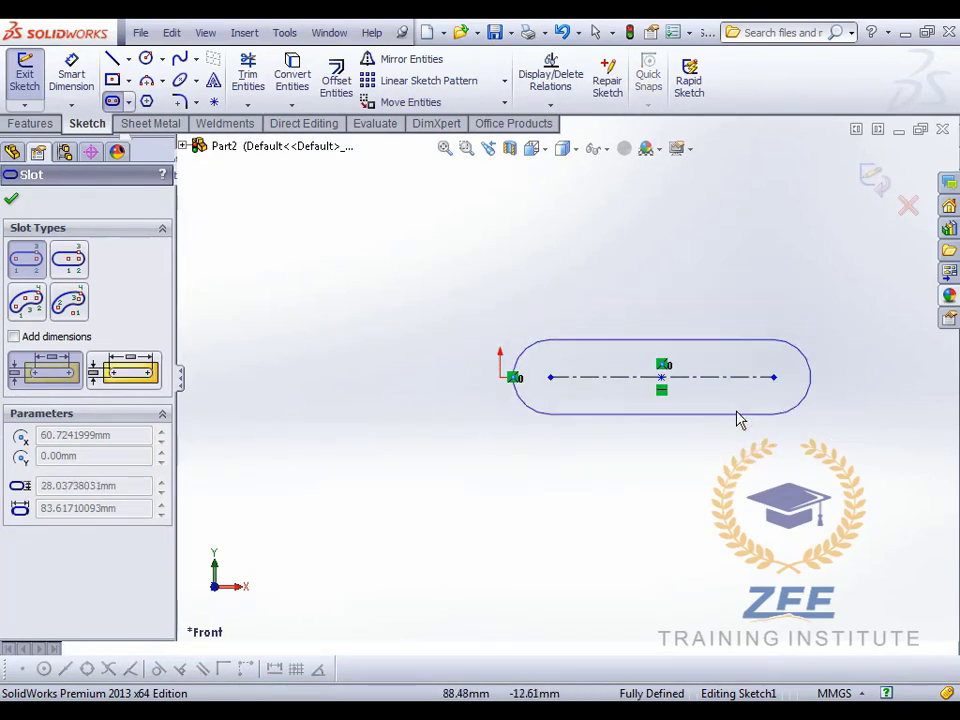
key("Escape")
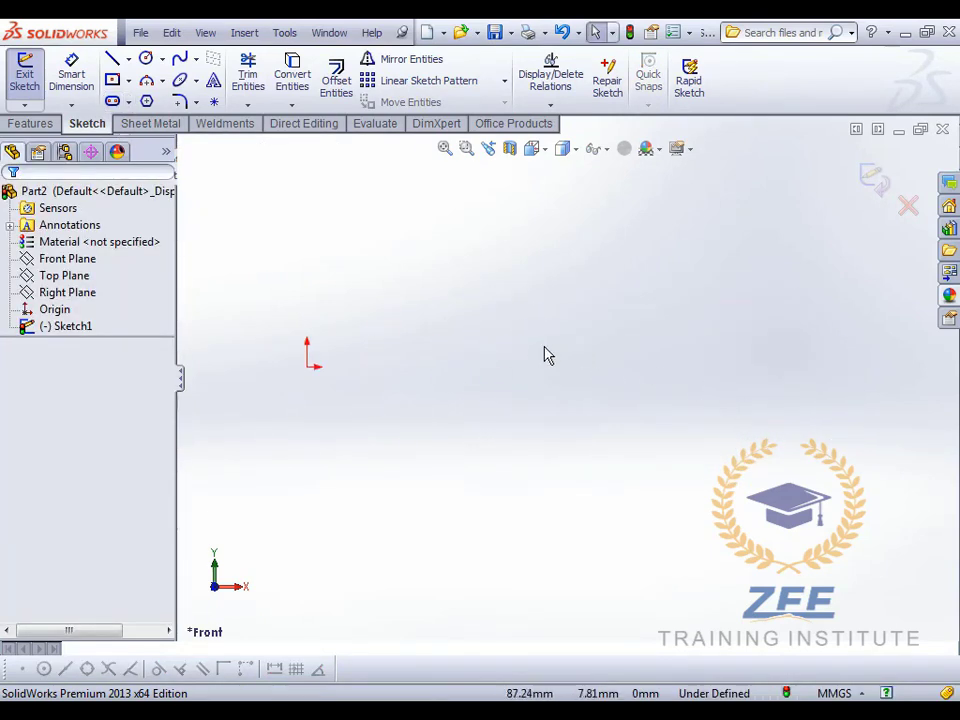
- Sketch a horizontal straight slot level with the origin on its +X side, about 86 mm between centres and about 29 mm wide
left_click(111, 102)
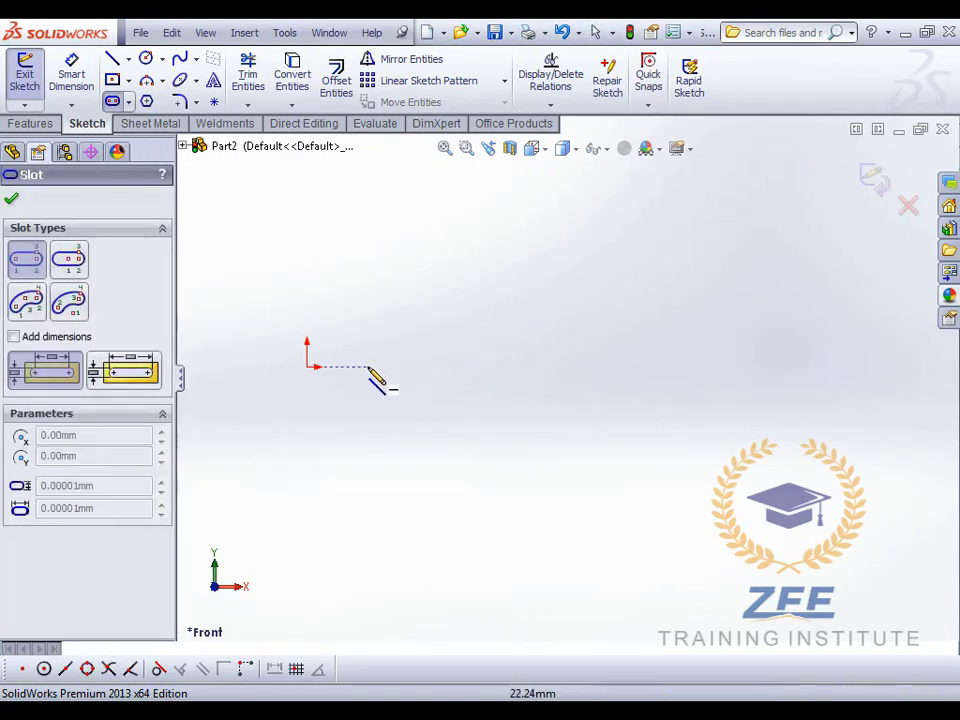
left_click(369, 366)
left_click(600, 367)
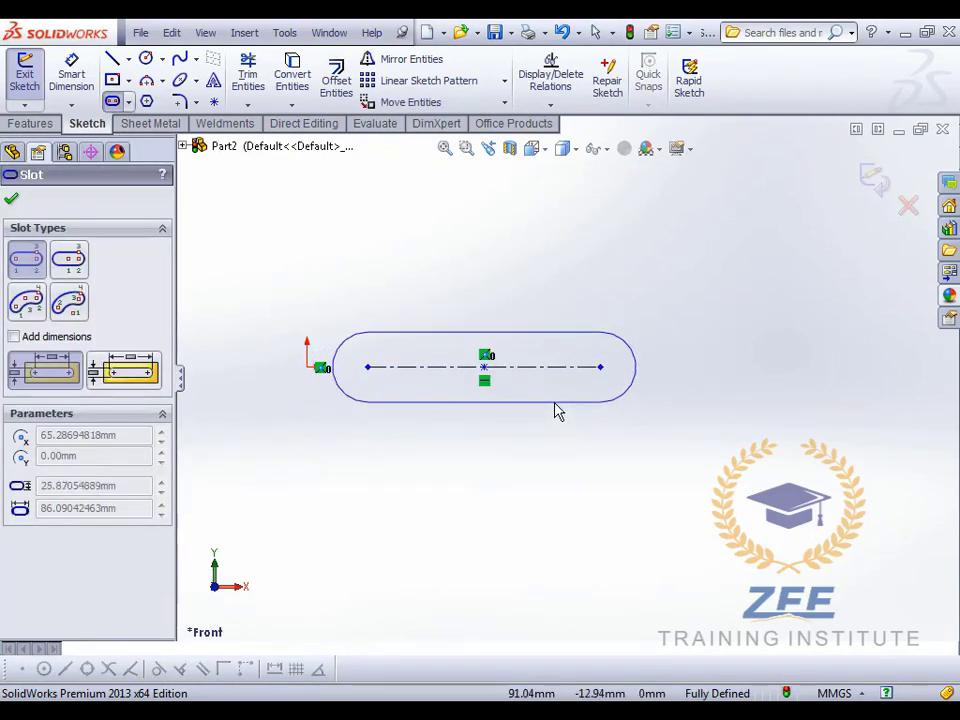
left_click(557, 406)
key("Escape")
- Dimension the slot's centre-to-centre length and set it to 30 mm
scroll(510, 388, "down", 2)
left_click(65, 88)
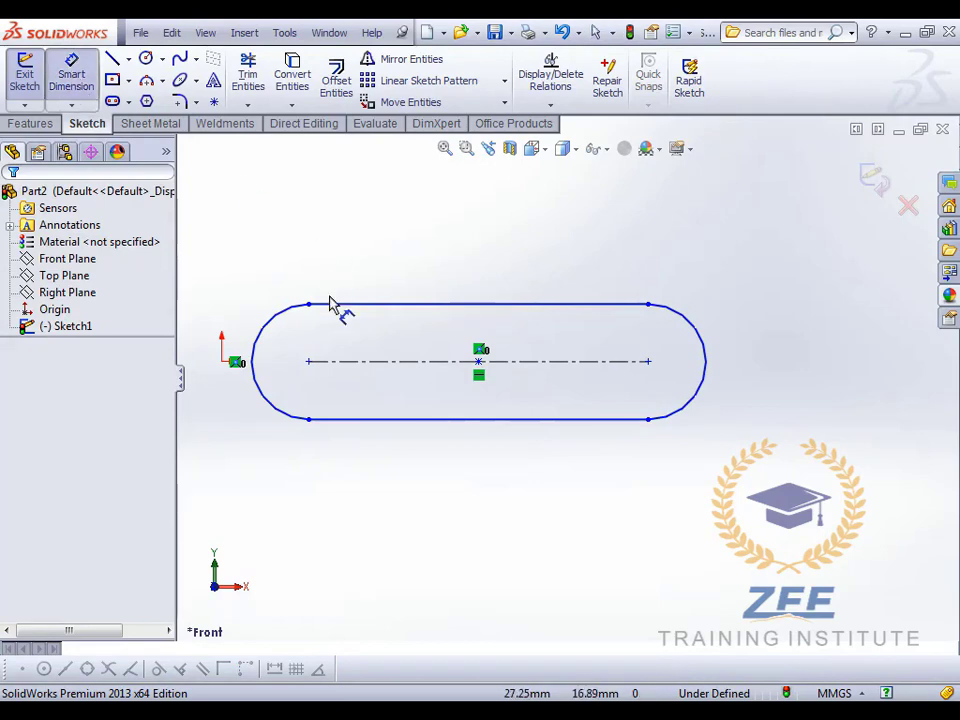
left_click(418, 363)
left_click(497, 468)
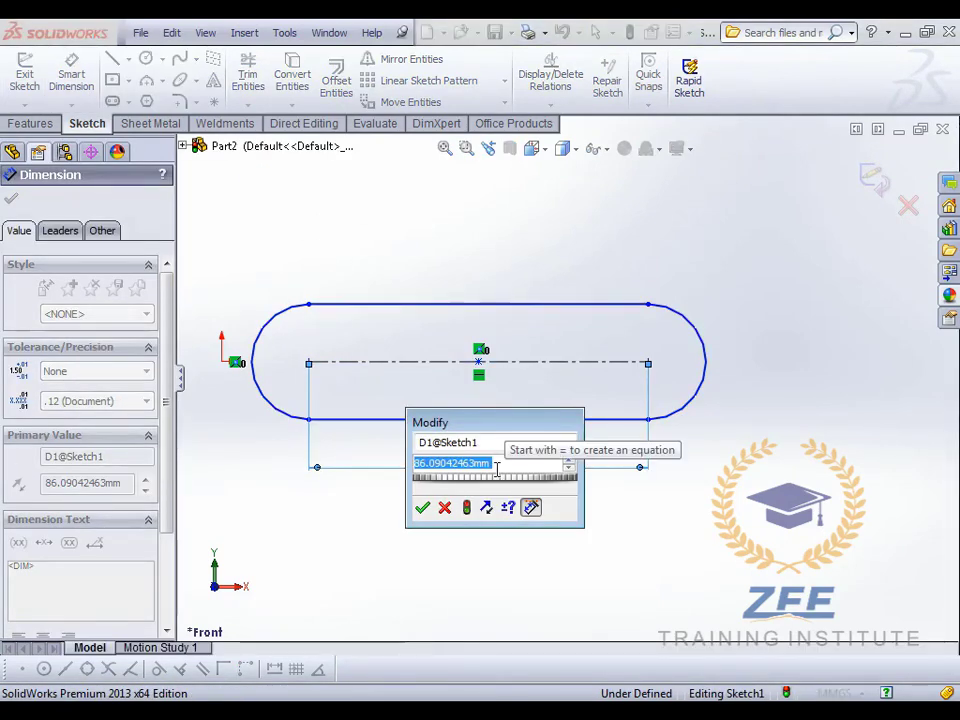
type("55")
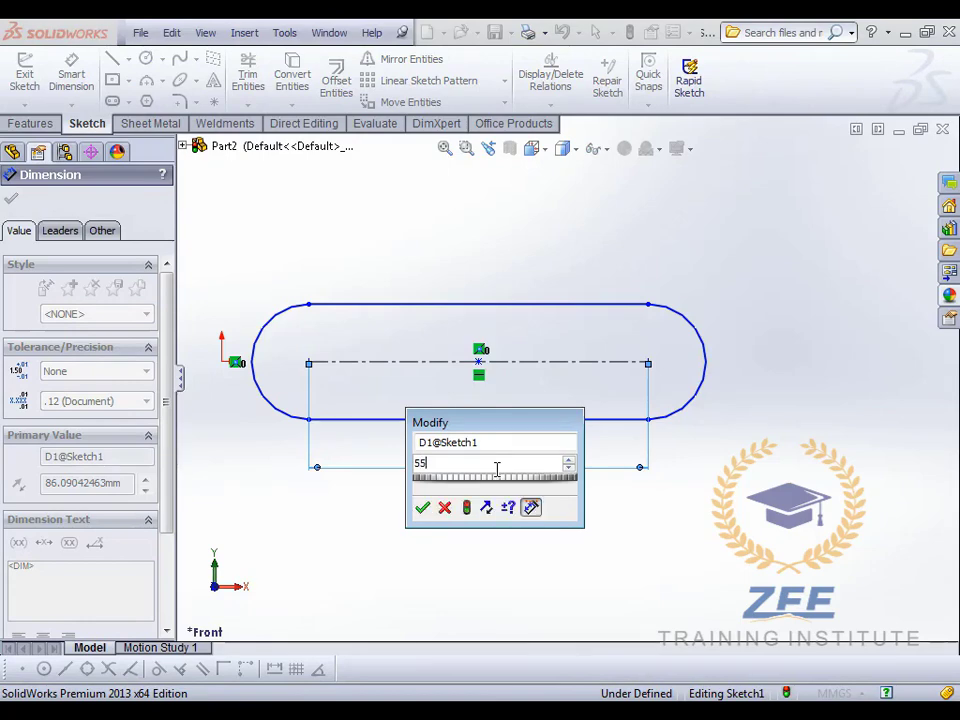
type("30")
key("Return")
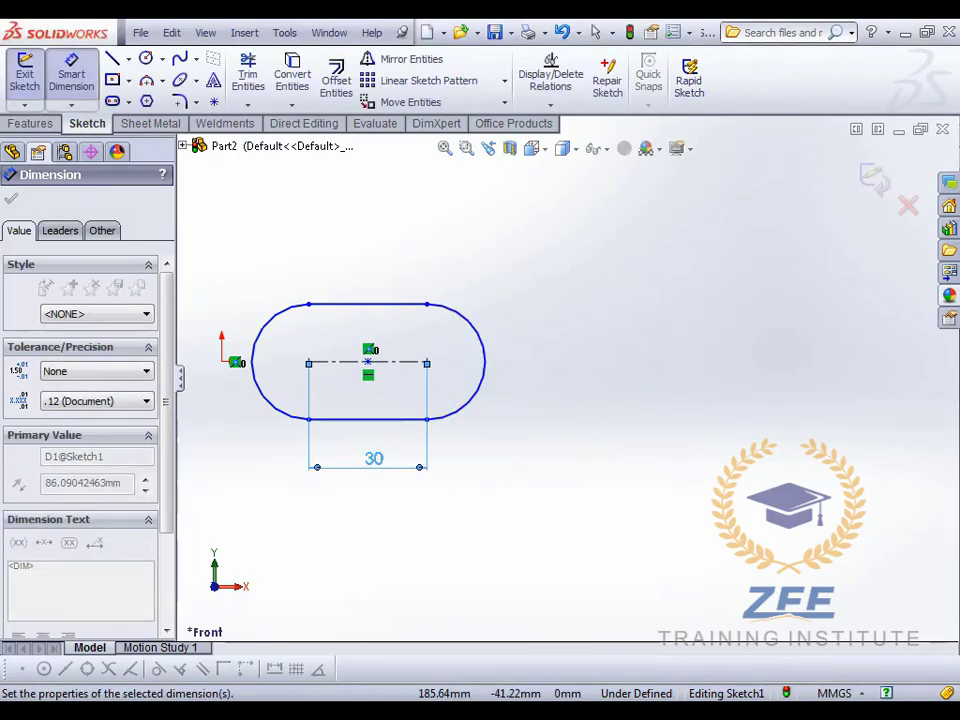
- Dimension the distance between the slot's two straight edges and set it to 40 mm
left_click(390, 419)
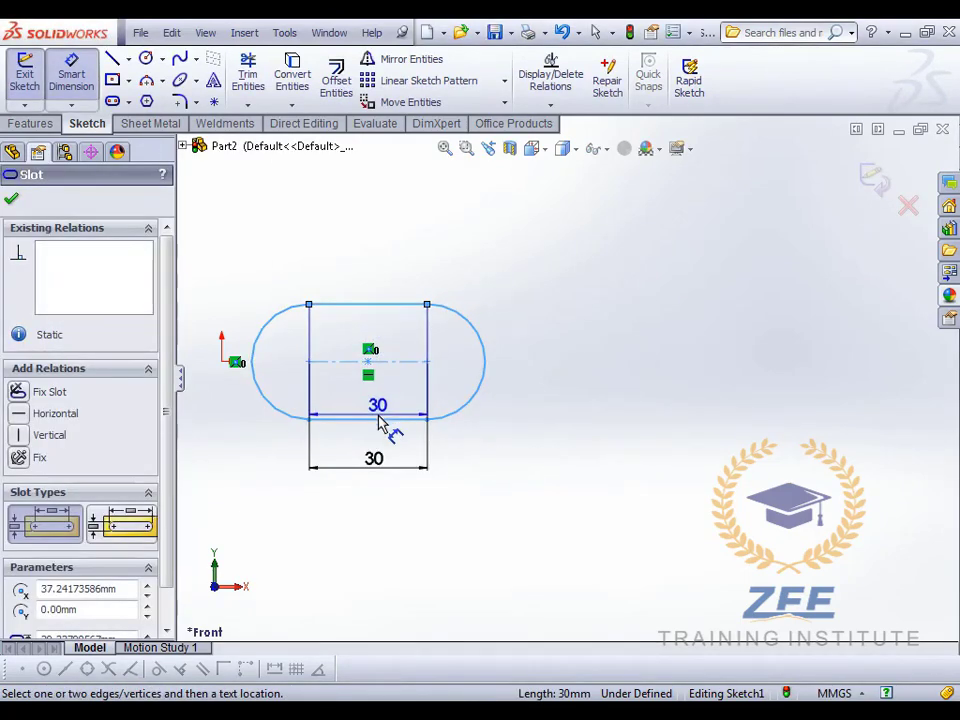
left_click(400, 304)
left_click(547, 367)
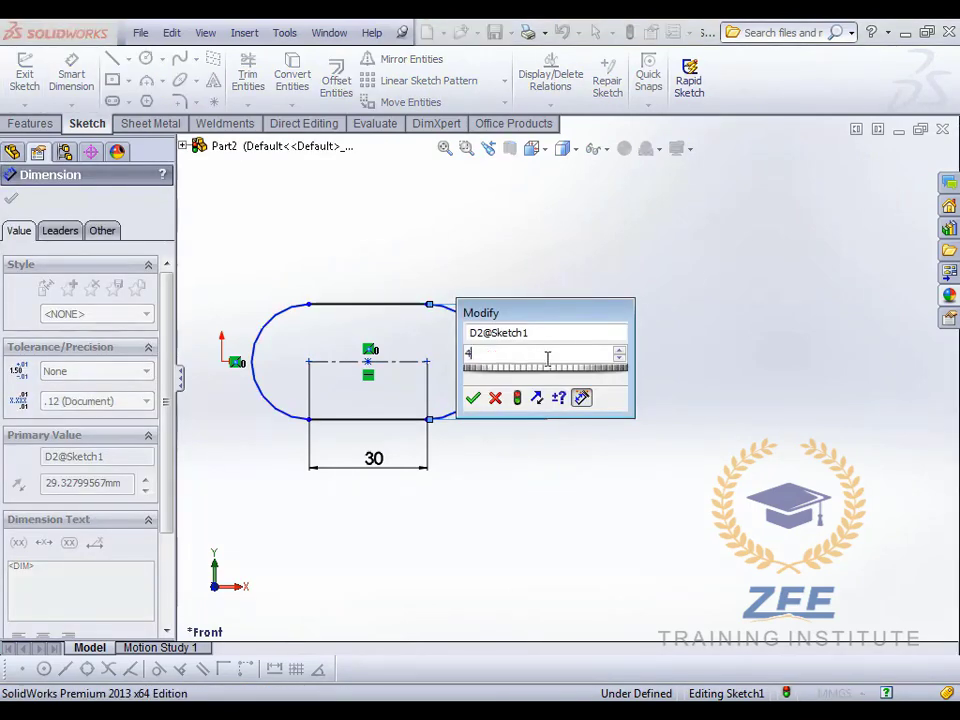
type("40")
key("Return")
key("Escape")
key("Escape")
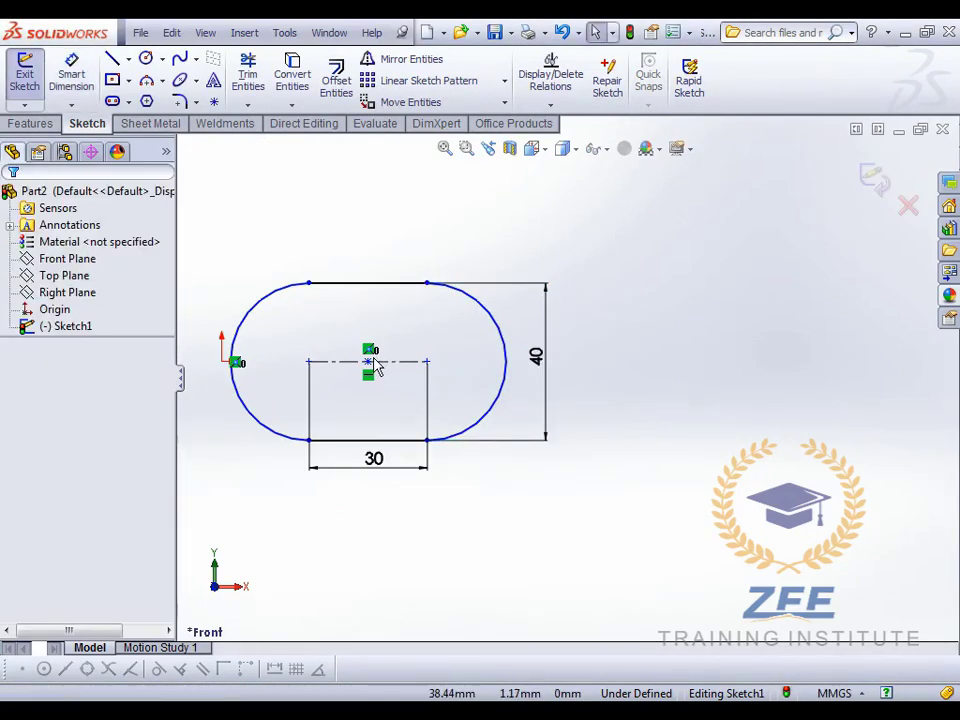
- Move the slot away from the origin to a centre about 51 mm along X, and place its 30 mm dimension further below the outline
left_click_drag(373, 368, 422, 364)
left_click(628, 450)
scroll(628, 450, "up", 3)
scroll(530, 420, "down", 4)
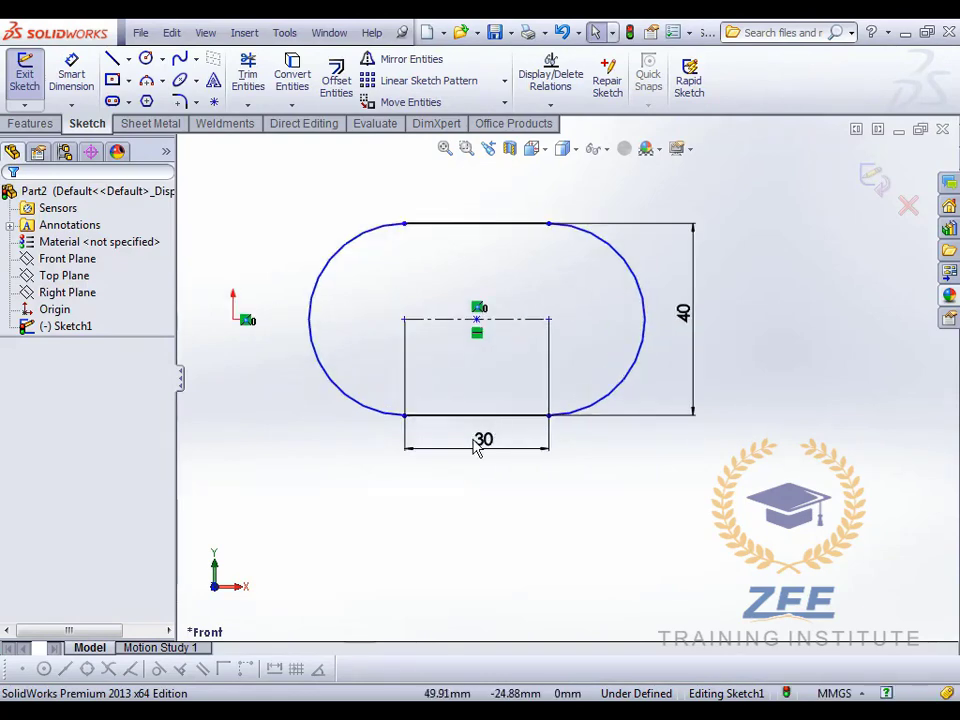
left_click_drag(477, 447, 487, 497)
scroll(551, 334, "up", 2)
scroll(514, 317, "down", 3)
scroll(510, 317, "up", 3)
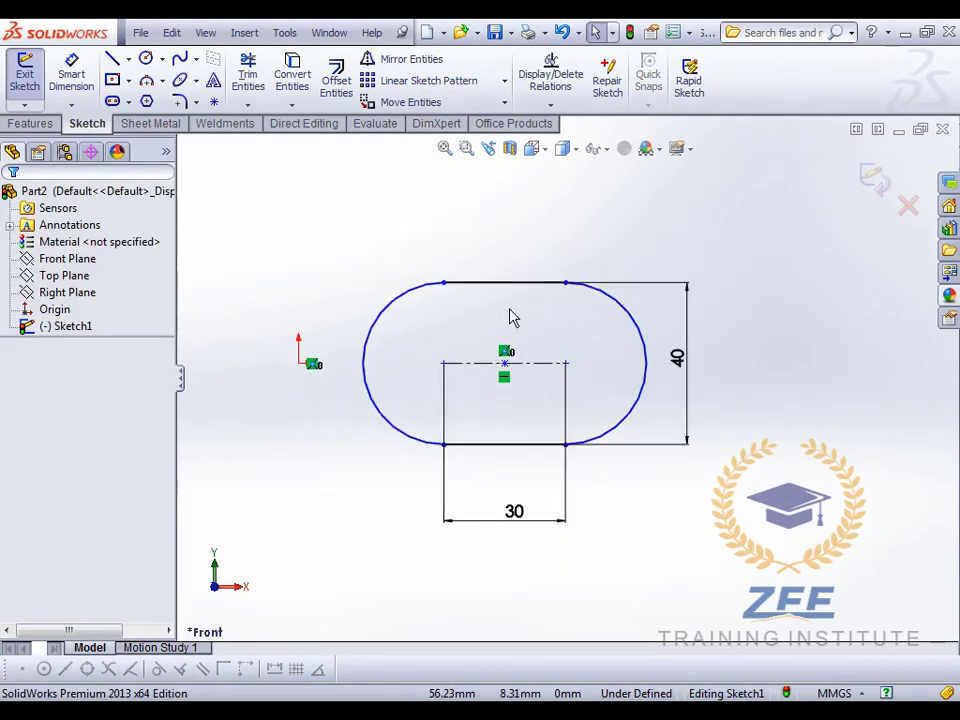
scroll(435, 342, "down", 2)
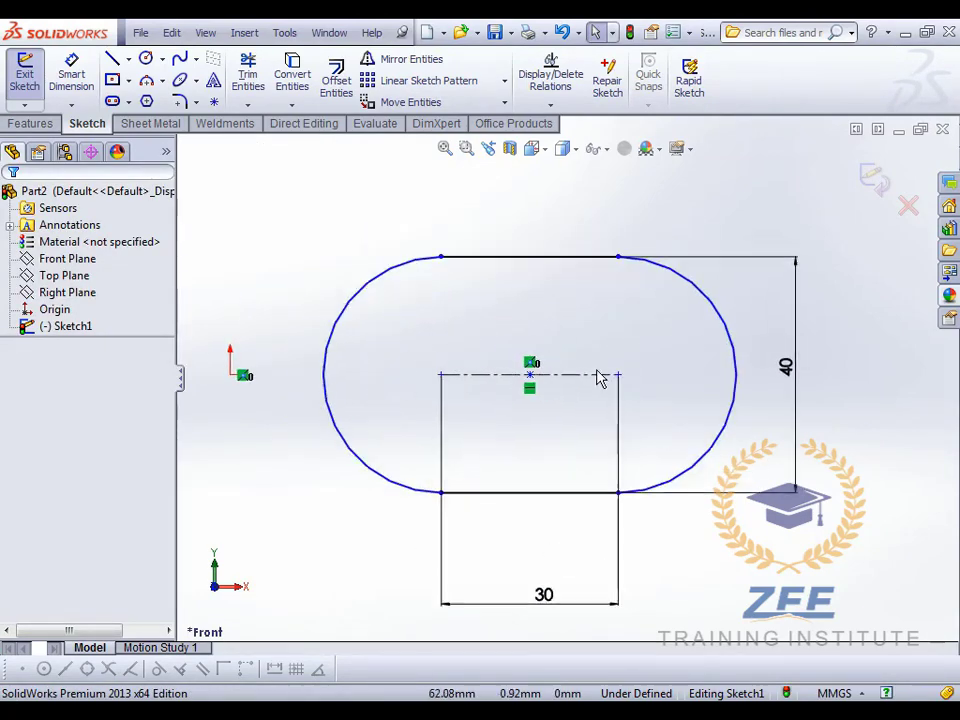
scroll(595, 376, "up", 1)
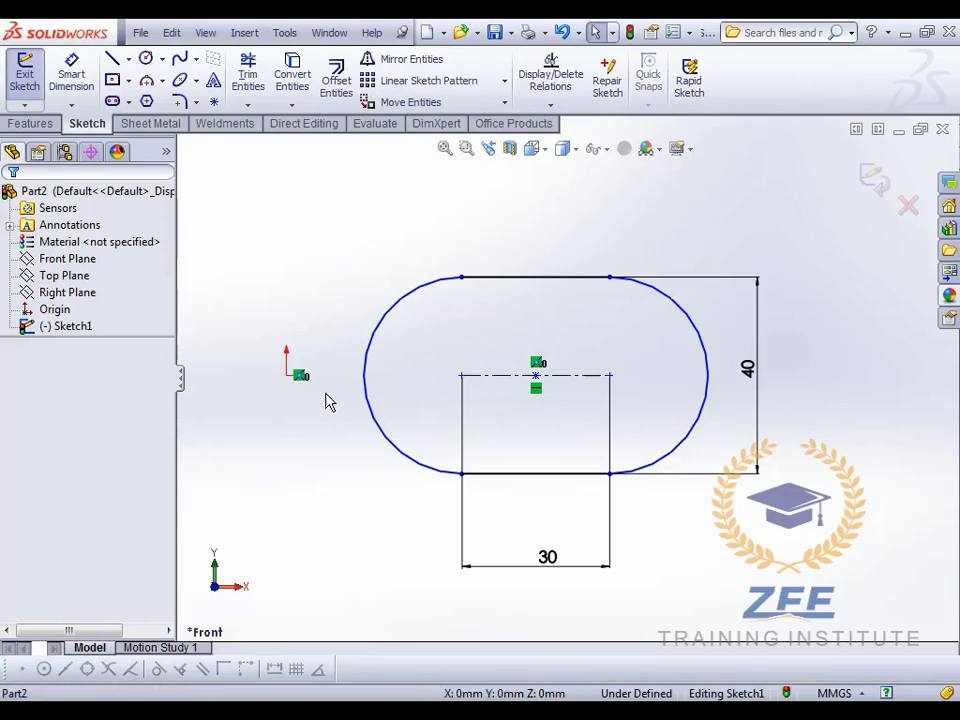
- Add a Coincident relation between the origin and the slot's end arc nearest to it
left_click(364, 392)
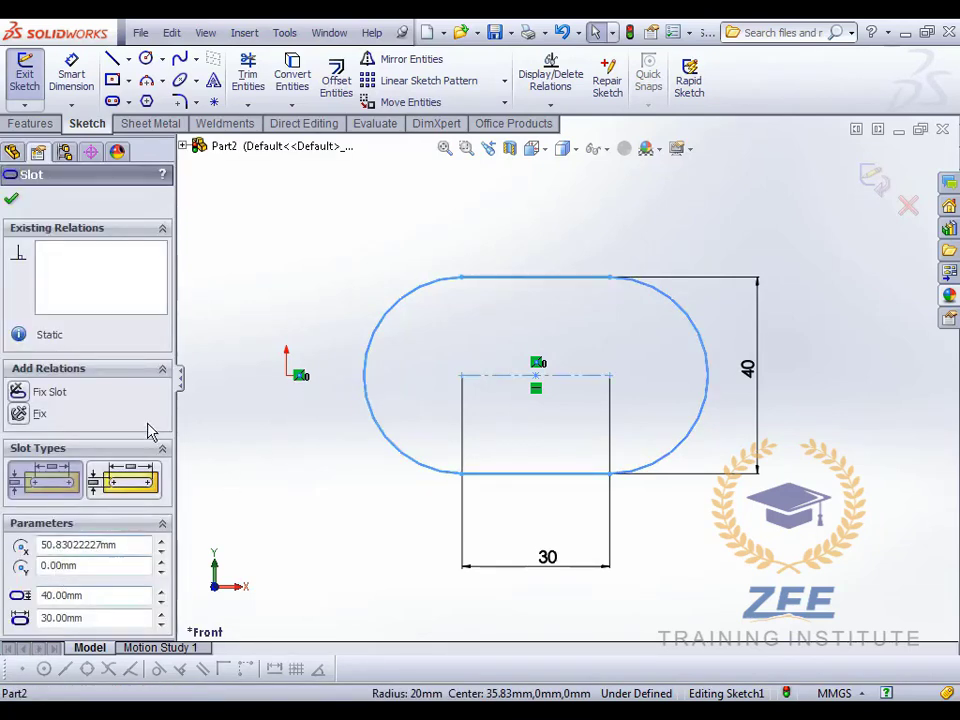
left_click(360, 381)
scroll(357, 388, "down", 1)
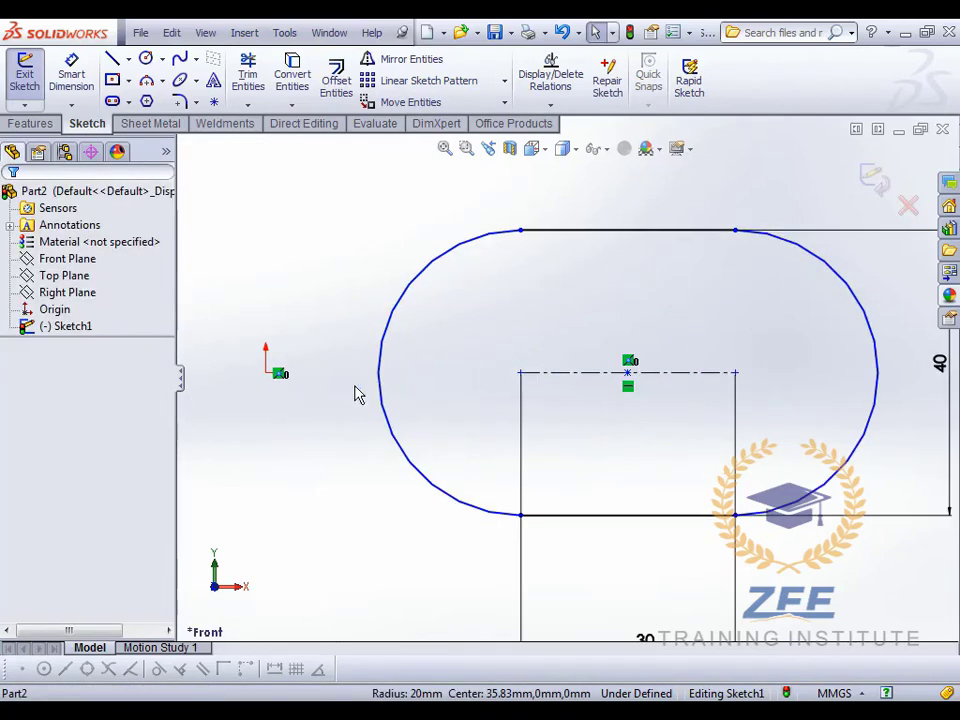
left_click(268, 381)
left_click(386, 419, "ctrl")
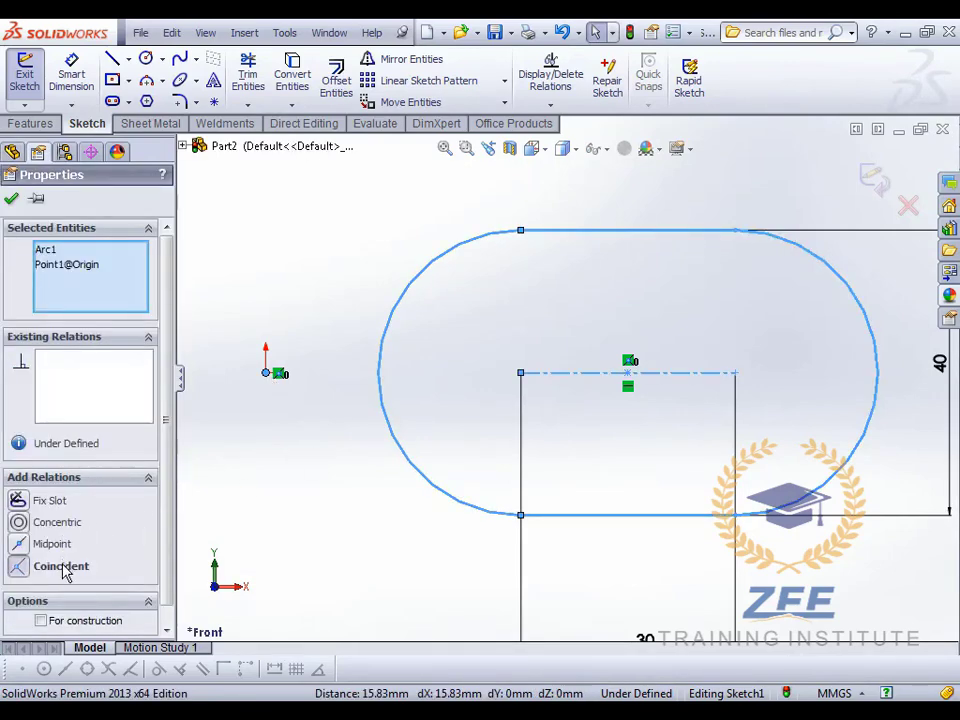
left_click(62, 568)
scroll(575, 351, "up", 3)
scroll(431, 388, "down", 2)
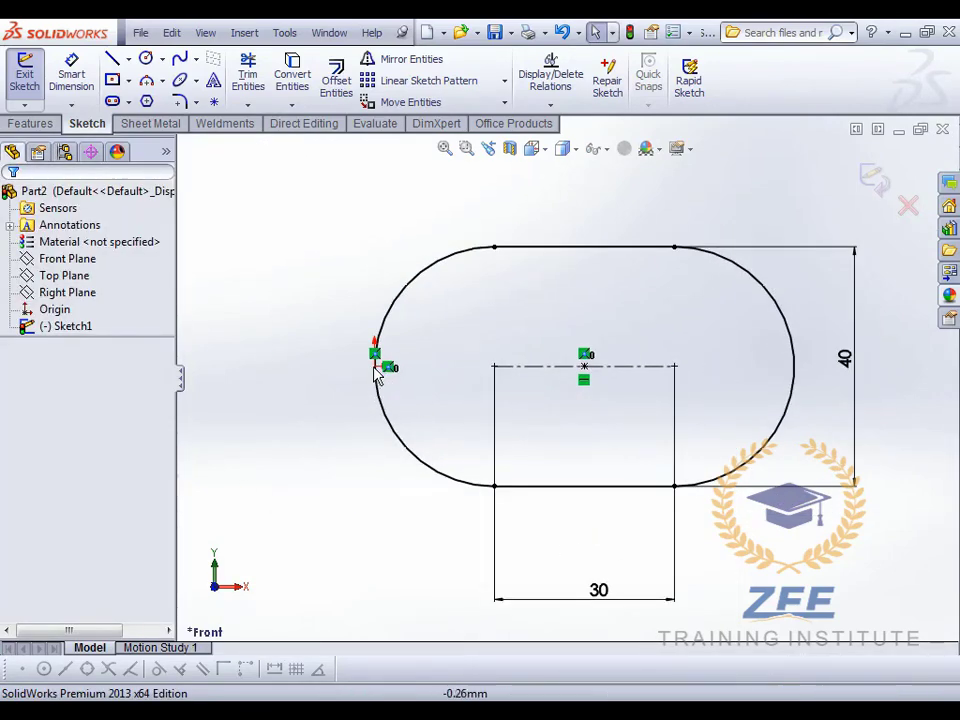
- Exit the slot sketch, keeping the finished profile
scroll(455, 395, "up", 2)
scroll(640, 430, "up", 2)
scroll(700, 425, "down", 4)
scroll(690, 380, "up", 2)
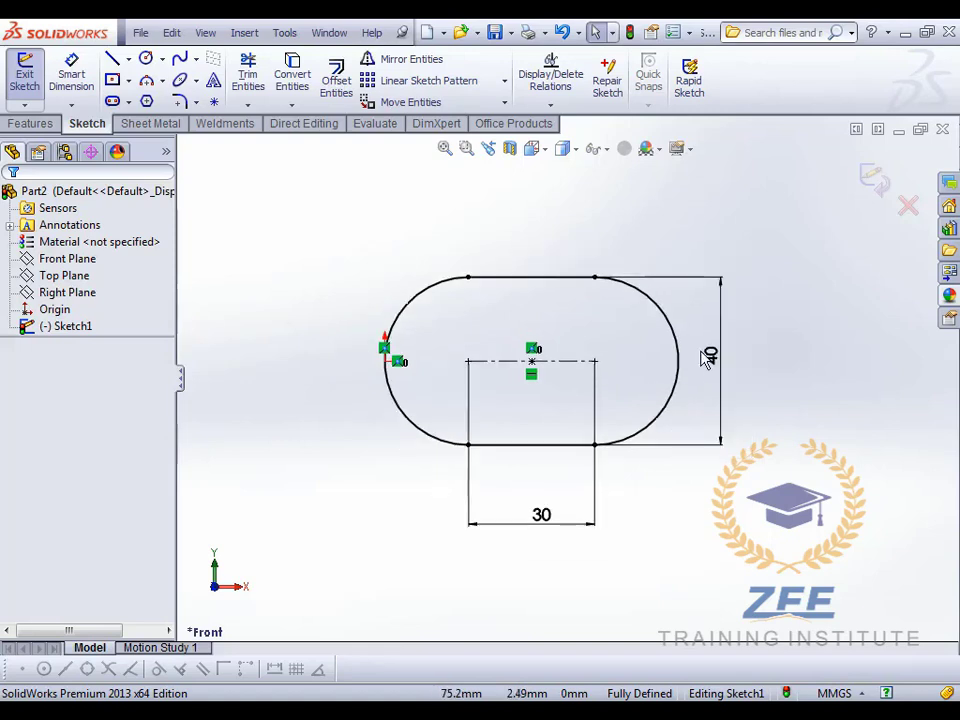
scroll(720, 370, "down", 1)
scroll(600, 420, "up", 1)
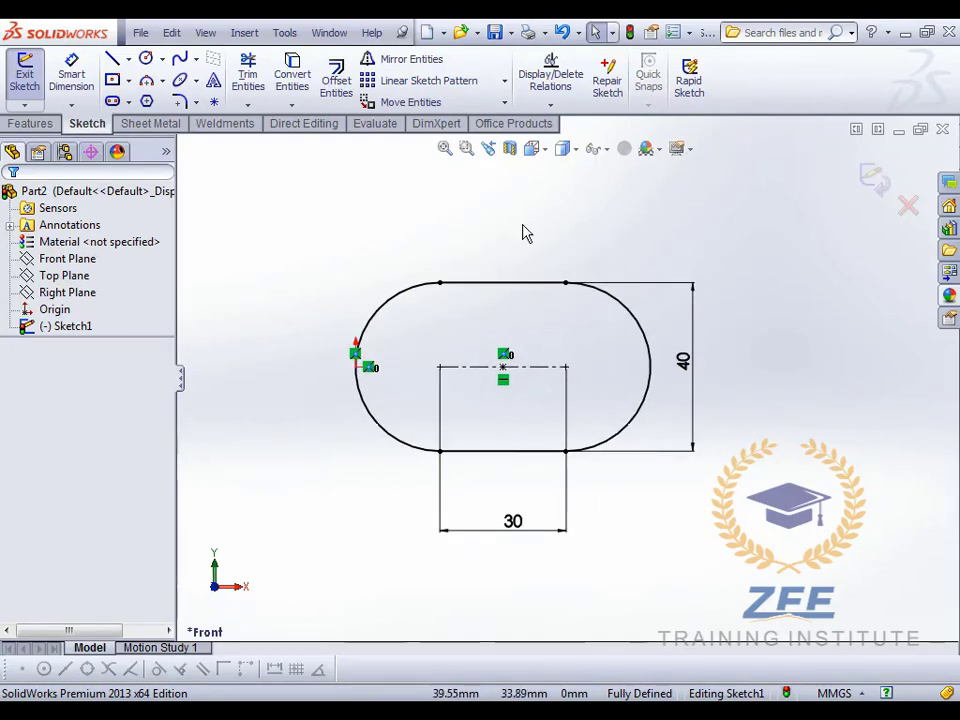
scroll(600, 300, "down", 1)
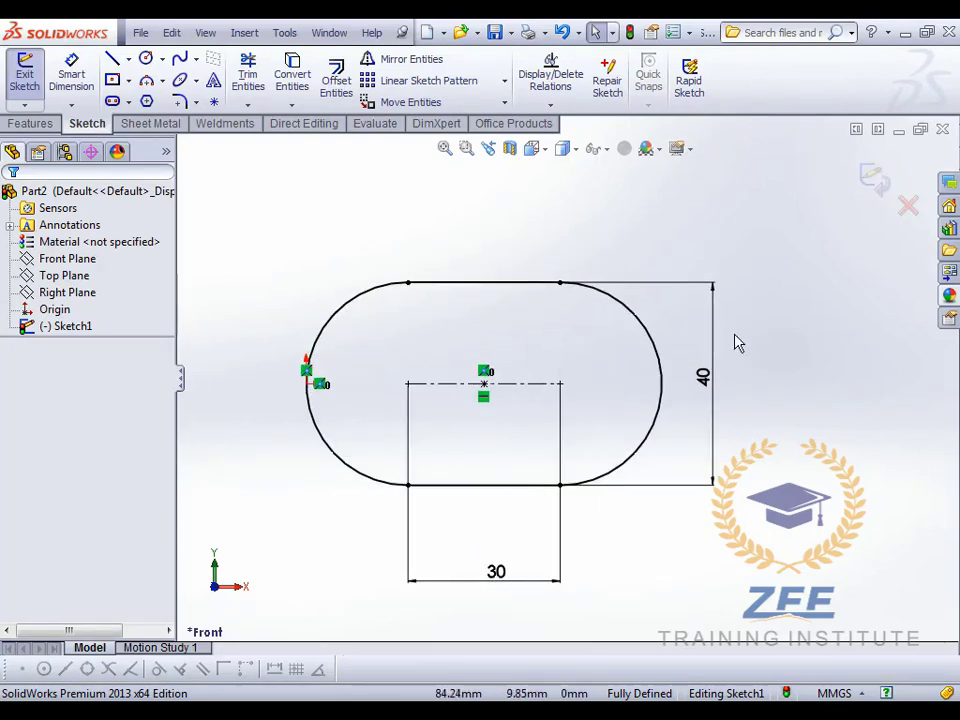
scroll(760, 410, "down", 1)
scroll(600, 340, "up", 1)
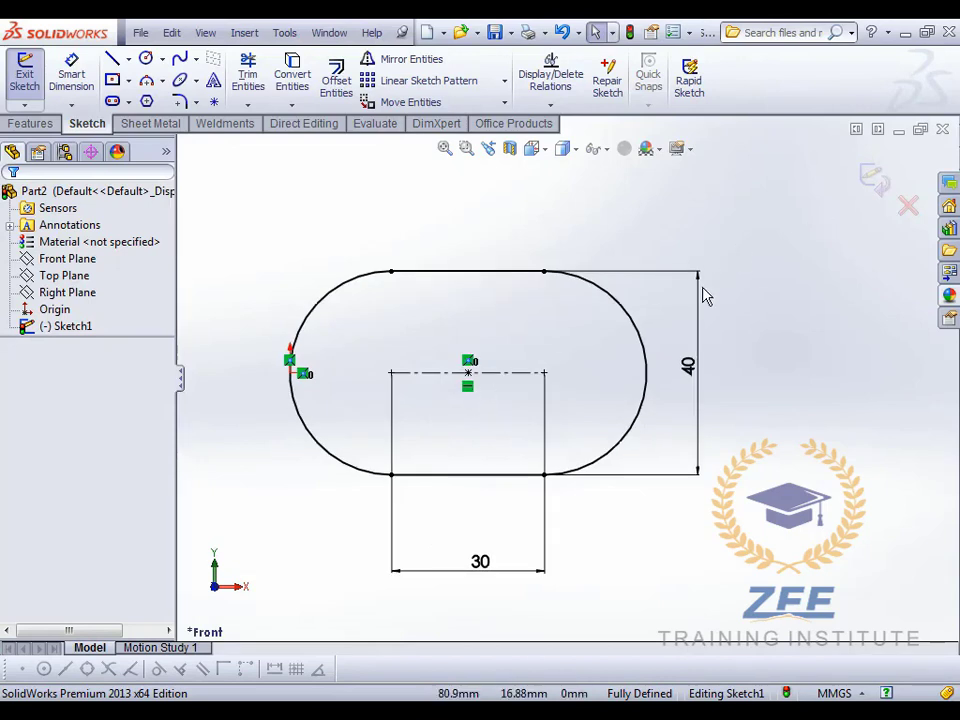
left_click(872, 178)
- Examine the slot profile in 3D and its position on the Front Plane
middle_click_drag(591, 342, 564, 422)
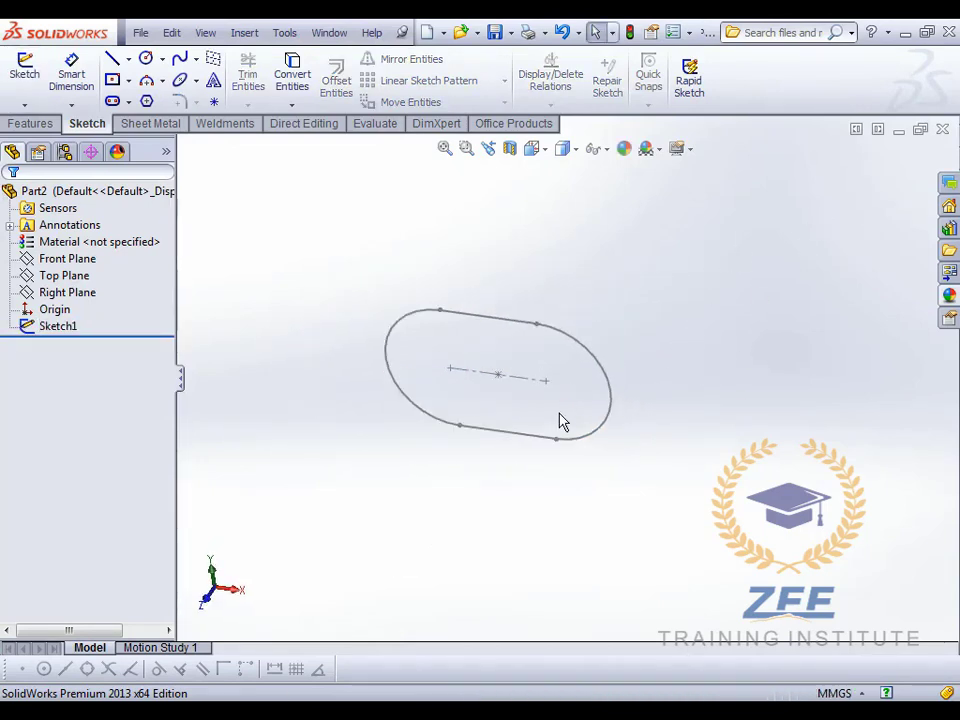
left_click(66, 258)
middle_click_drag(560, 373, 484, 368)
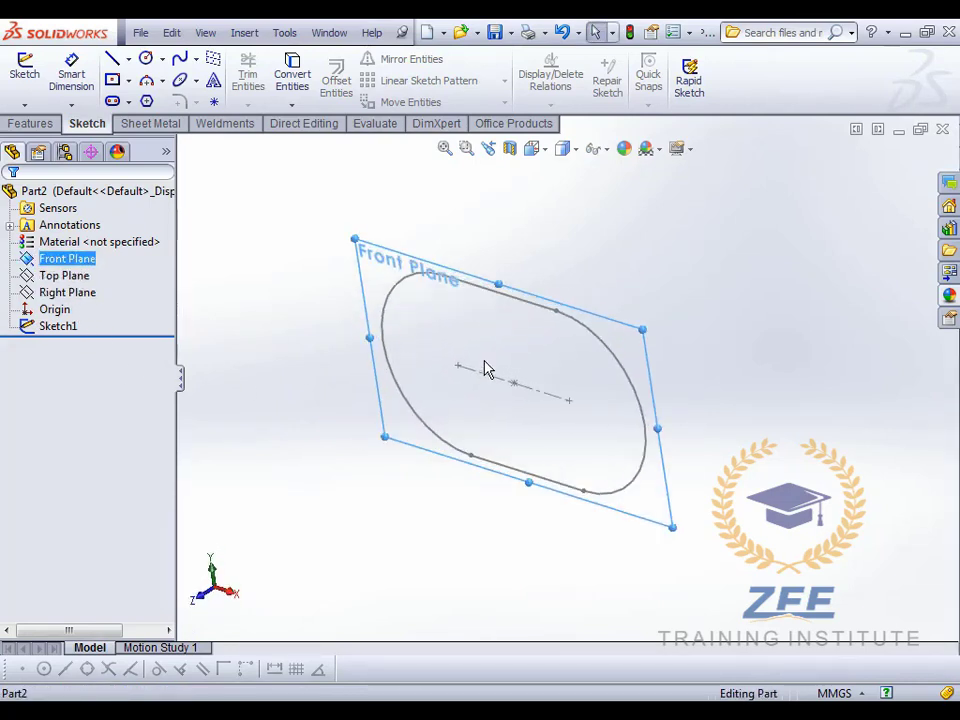
left_click(141, 314)
scroll(673, 400, "up", 1)
scroll(532, 350, "down", 2)
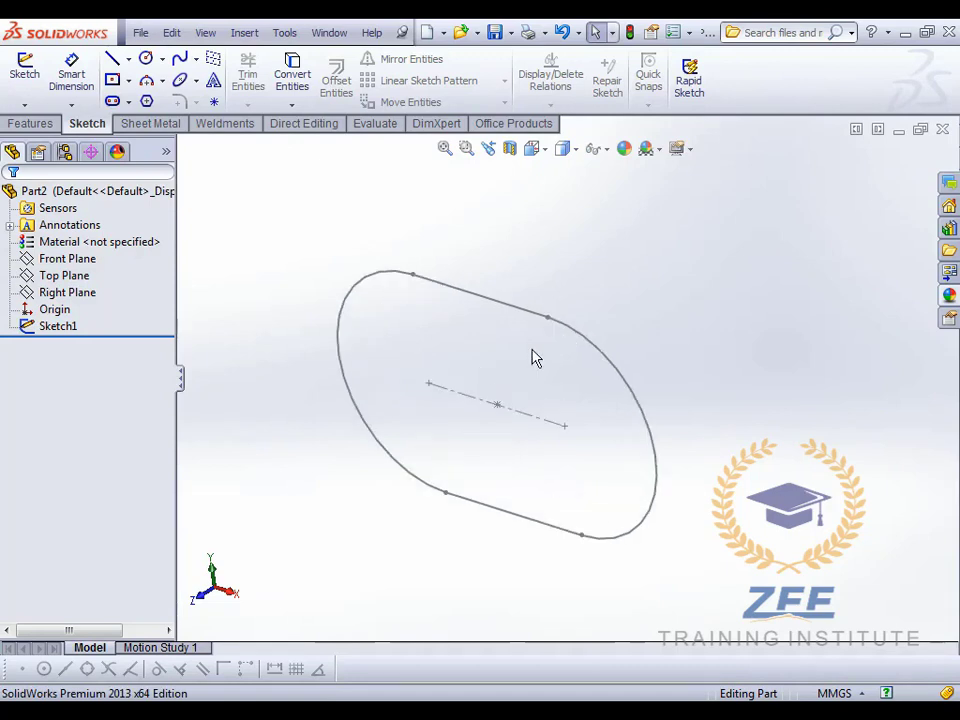
middle_click_drag(499, 457, 636, 393)
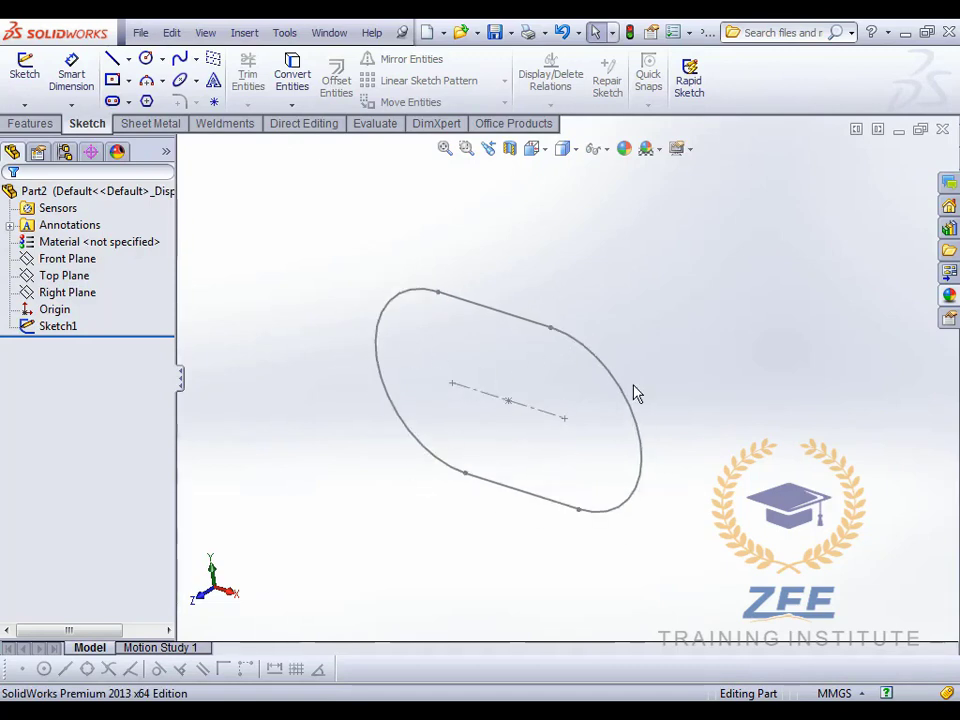
- Start a sketch on the Top Plane and draw a circle about 11 mm in diameter centred on the origin
left_click(70, 275)
left_click(80, 262)
left_click(544, 150)
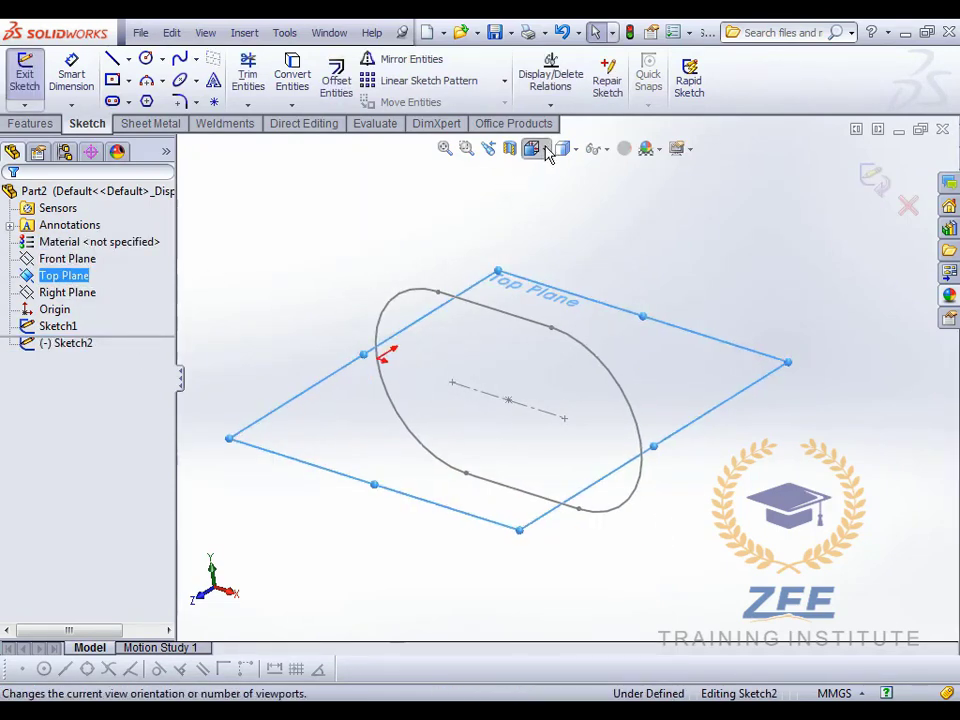
left_click(632, 253)
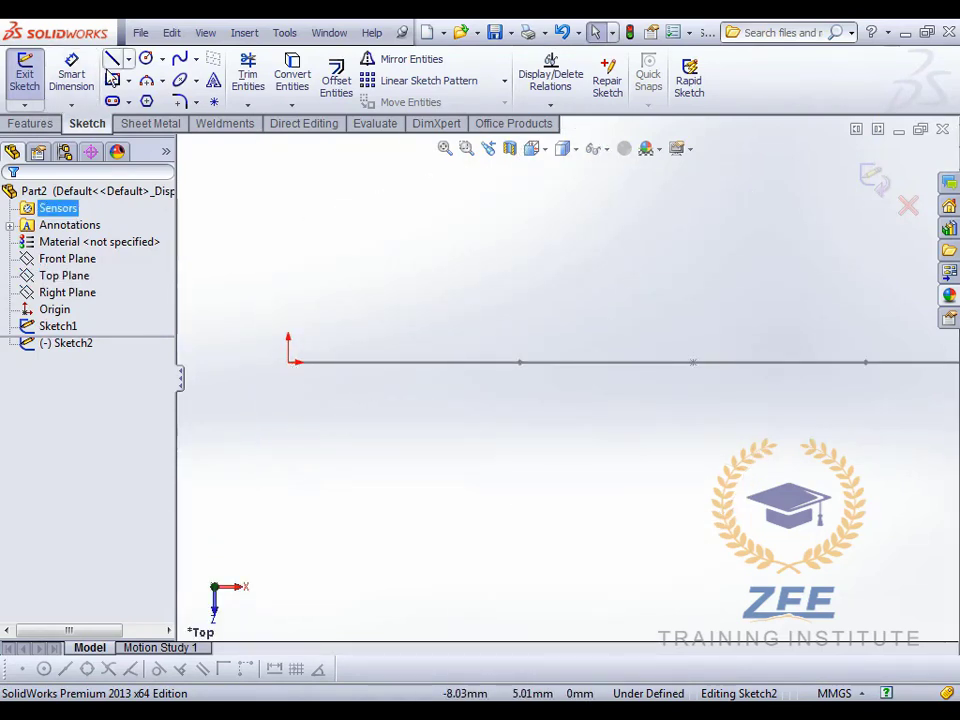
left_click(146, 58)
left_click(288, 362)
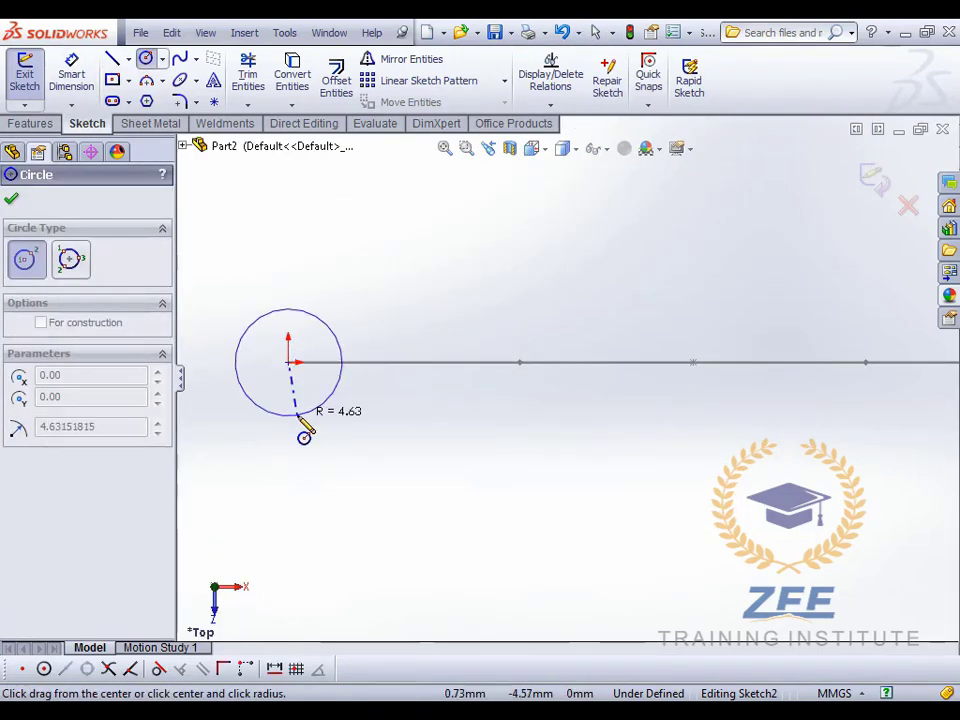
left_click(304, 444)
key("Escape")
- Dimension the circle's diameter as 15 mm and exit the sketch
key("d")
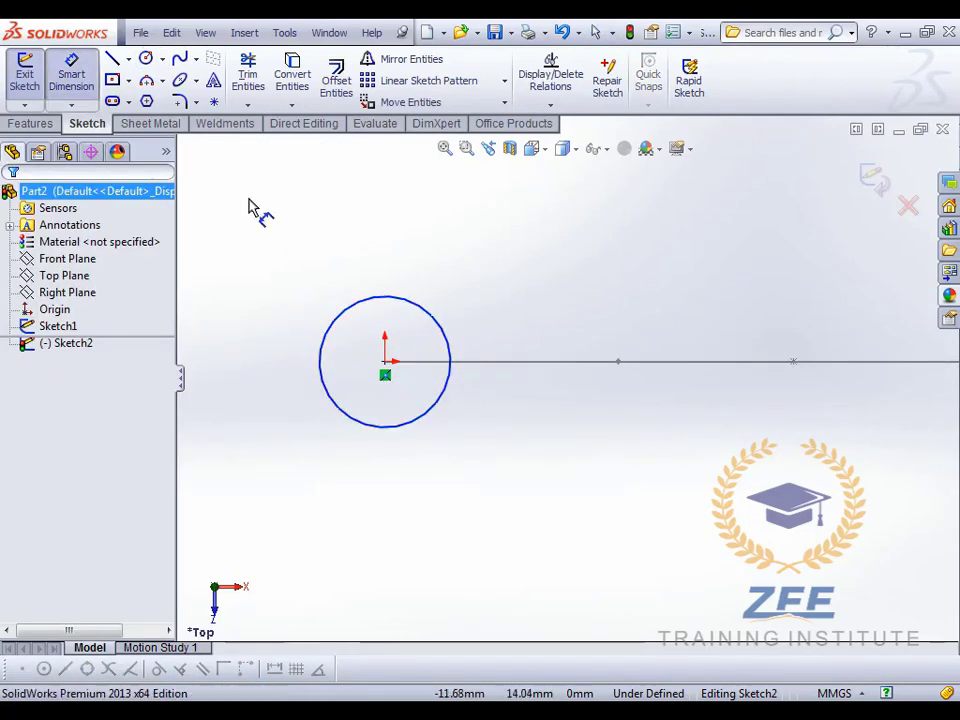
left_click(348, 316)
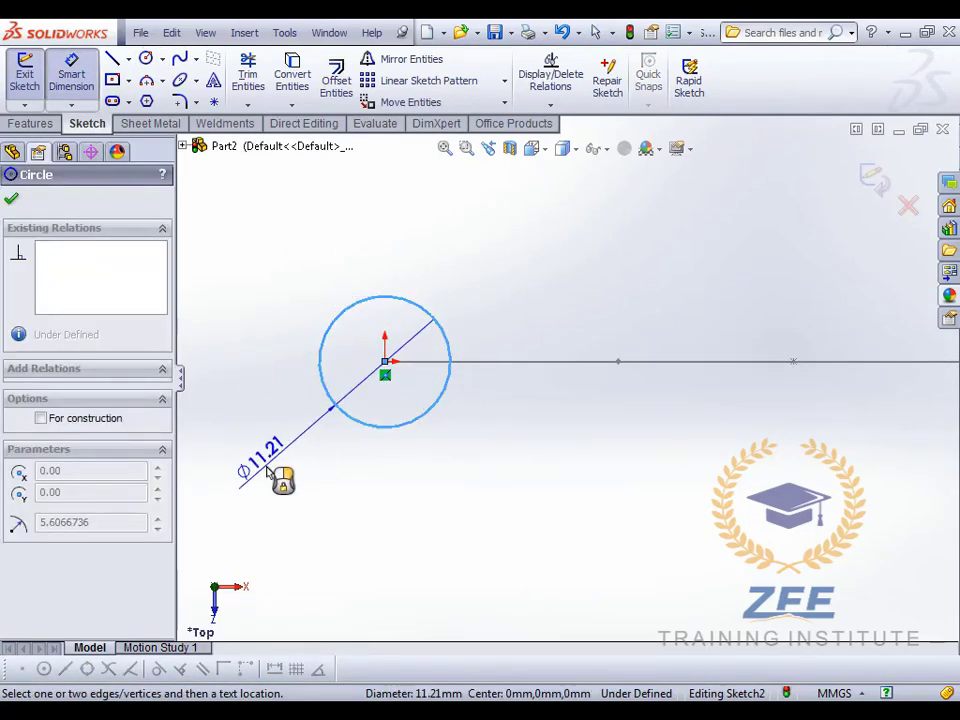
left_click(265, 462)
type("15")
key("Return")
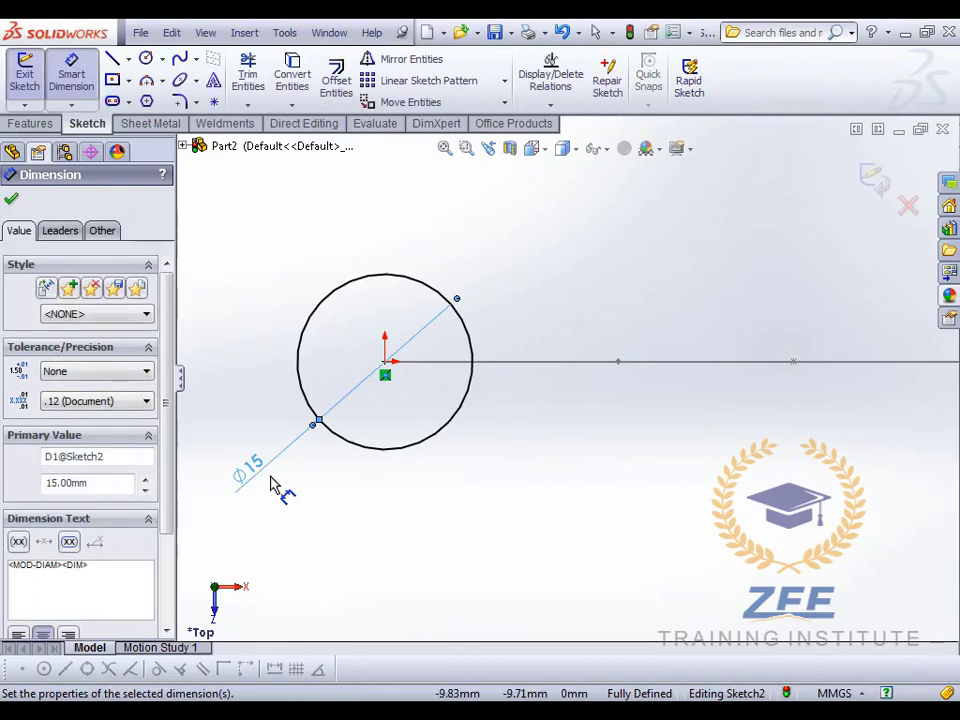
key("Escape")
left_click(536, 152)
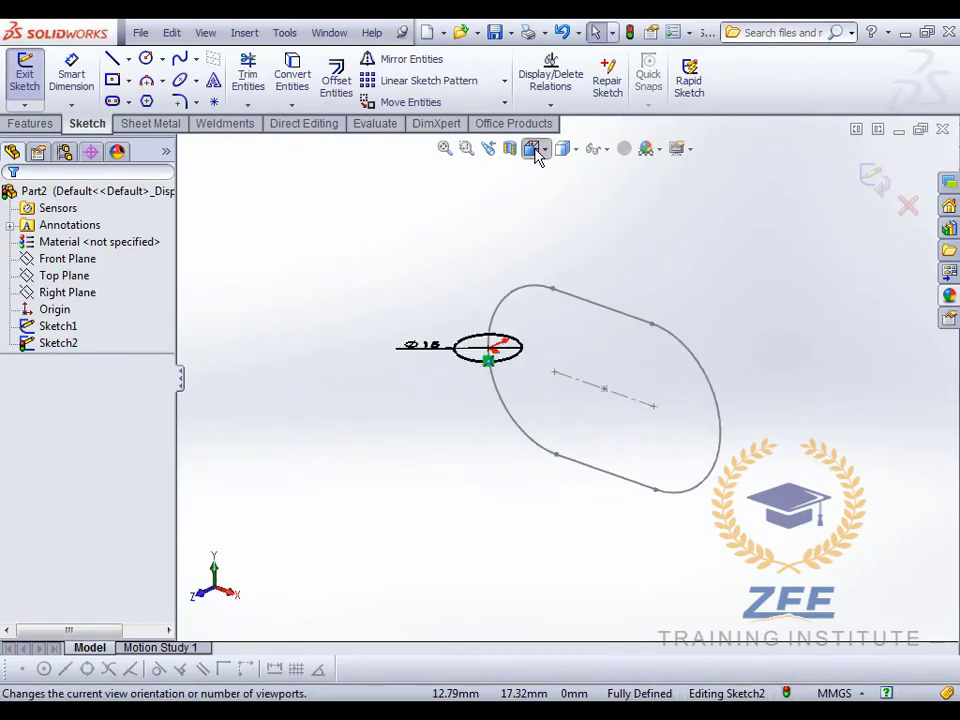
left_click(560, 316)
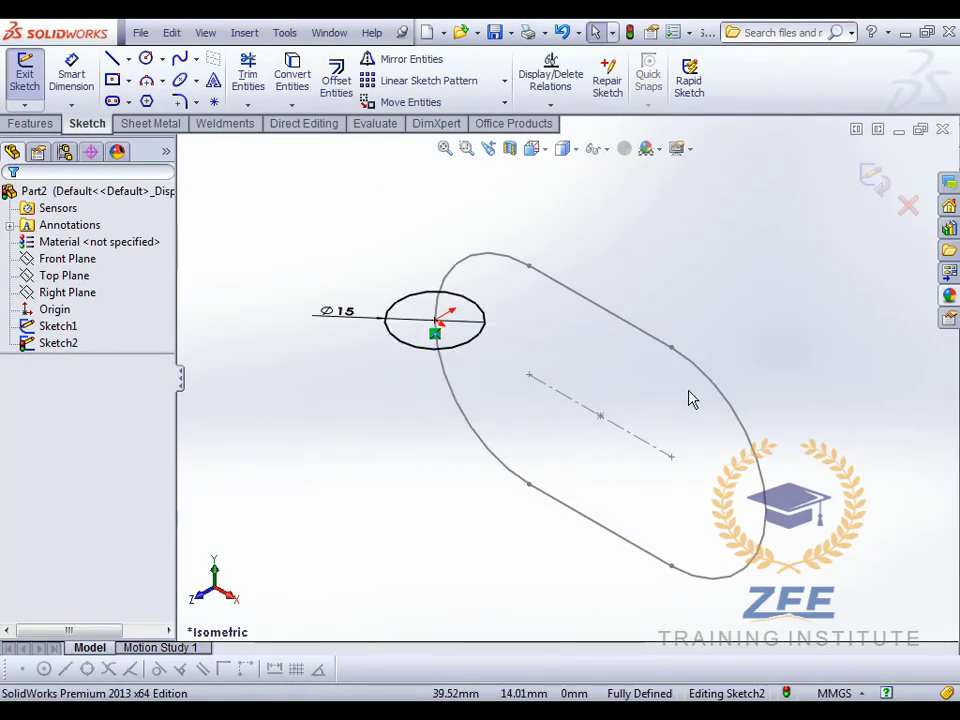
left_click(872, 180)
mouse_move(707, 294)
middle_mouse_down()
mouse_move(621, 422)
mouse_move(673, 364)
mouse_move(586, 420)
mouse_move(613, 368)
mouse_move(546, 379)
mouse_move(576, 401)
middle_mouse_up()
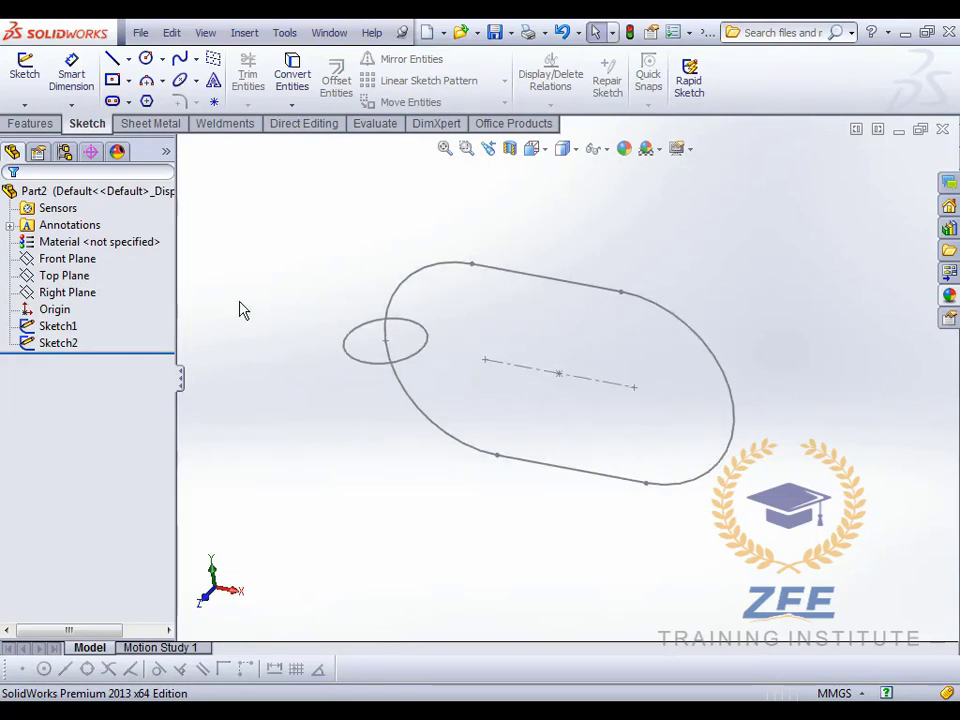
- Create a Swept Boss/Base using the 15 mm circle as the profile and the slot sketch as the path
left_click(42, 127)
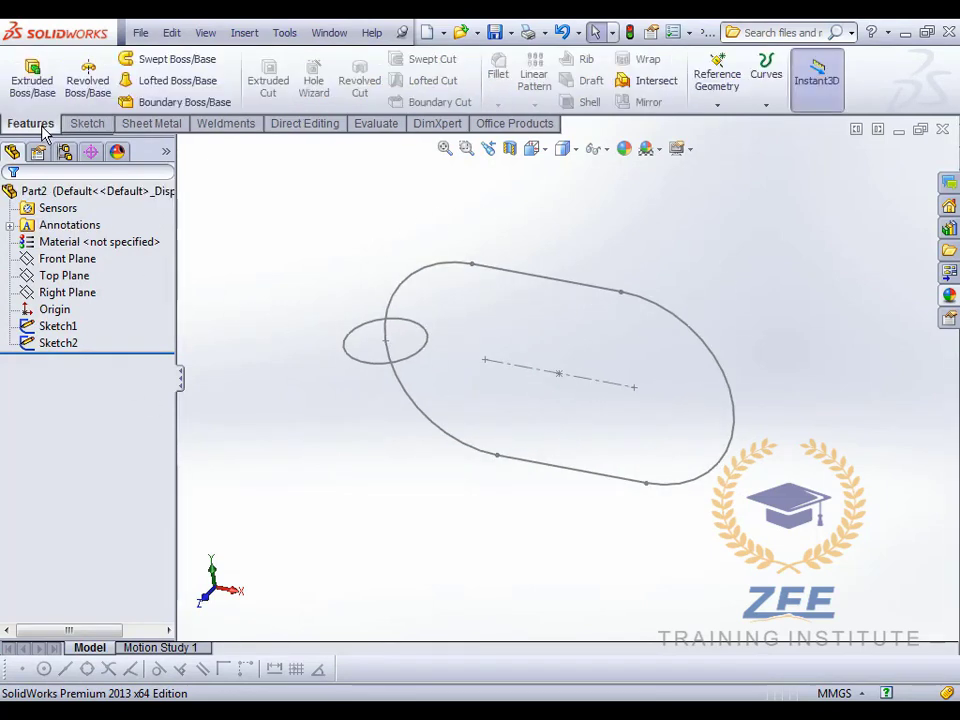
left_click(180, 61)
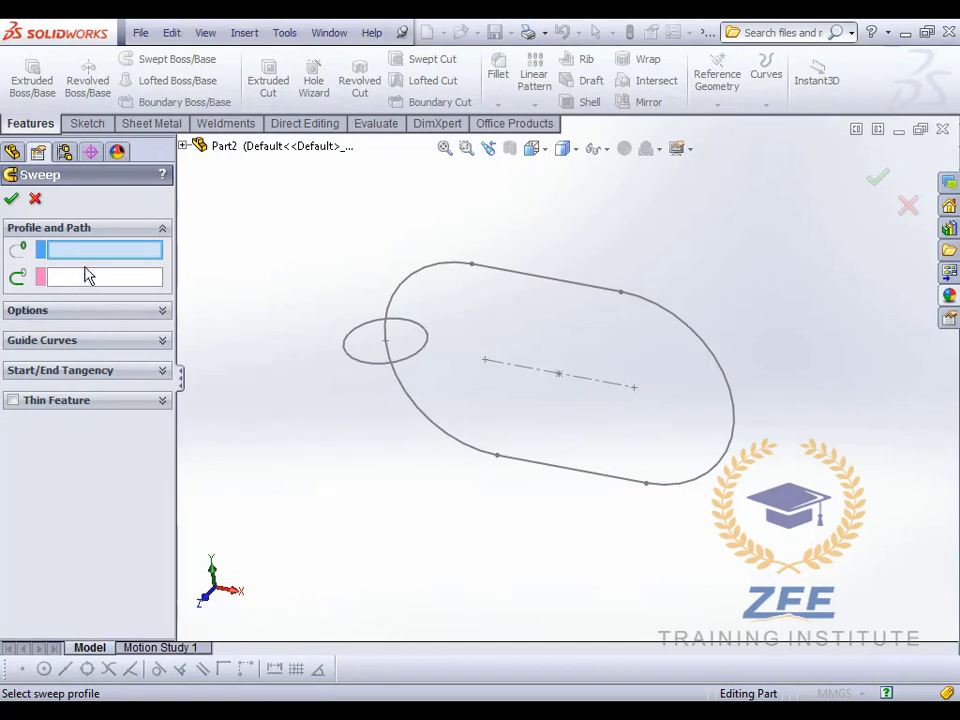
left_click(420, 331)
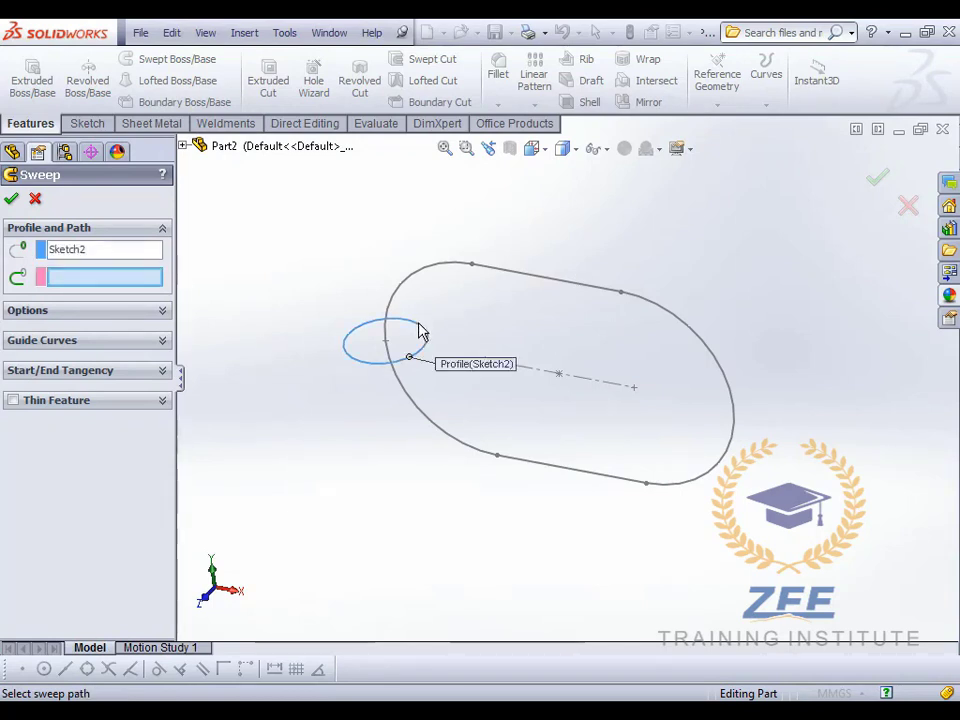
left_click(452, 266)
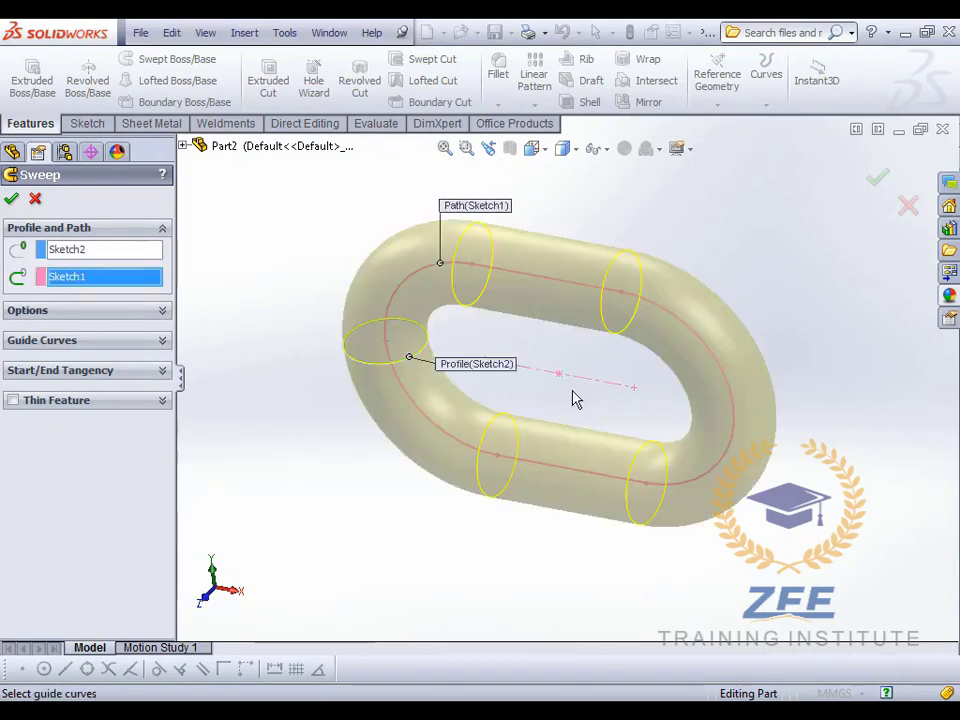
mouse_move(559, 443)
middle_mouse_down()
mouse_move(587, 322)
mouse_move(519, 394)
middle_mouse_up()
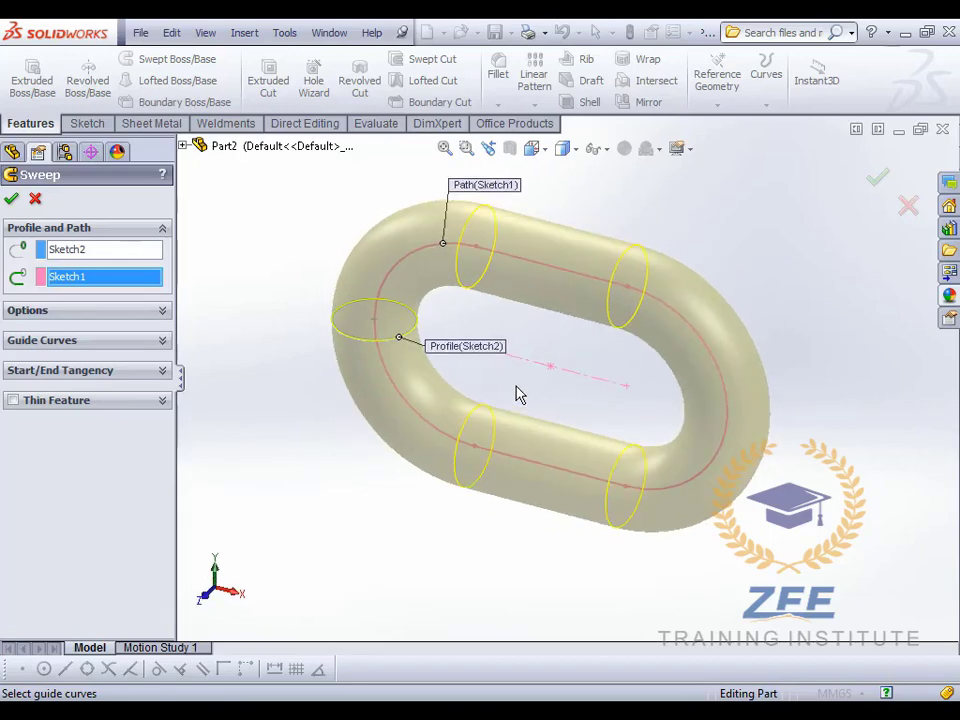
left_click(11, 198)
- Assign the material A36.EQ to the swept link through the part's custom properties
left_click(545, 157)
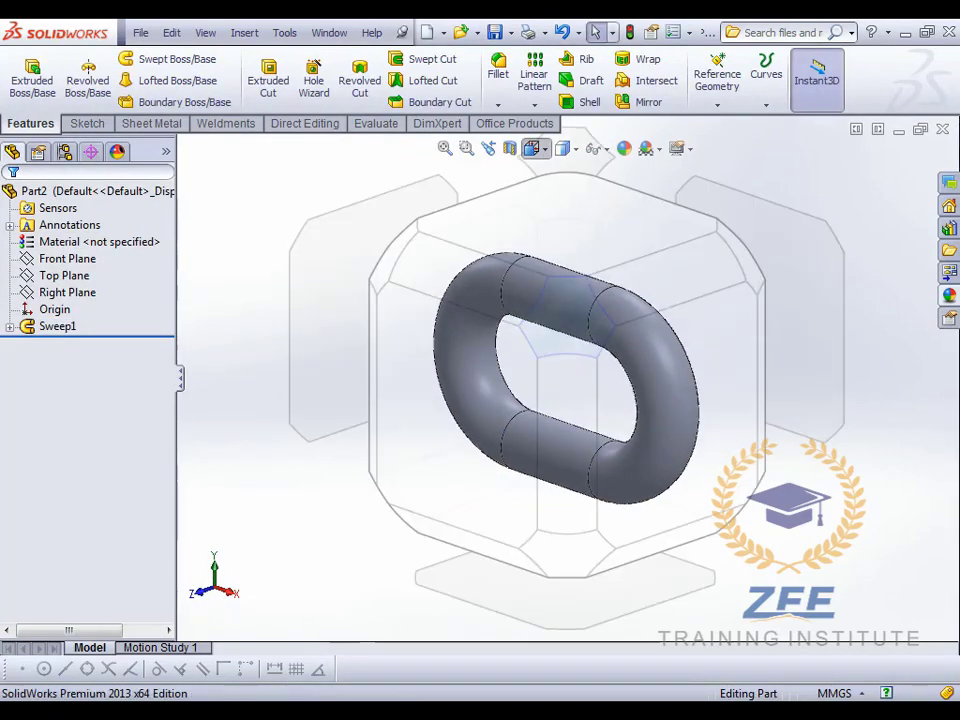
left_click(568, 306)
left_click(574, 309)
left_click(900, 349)
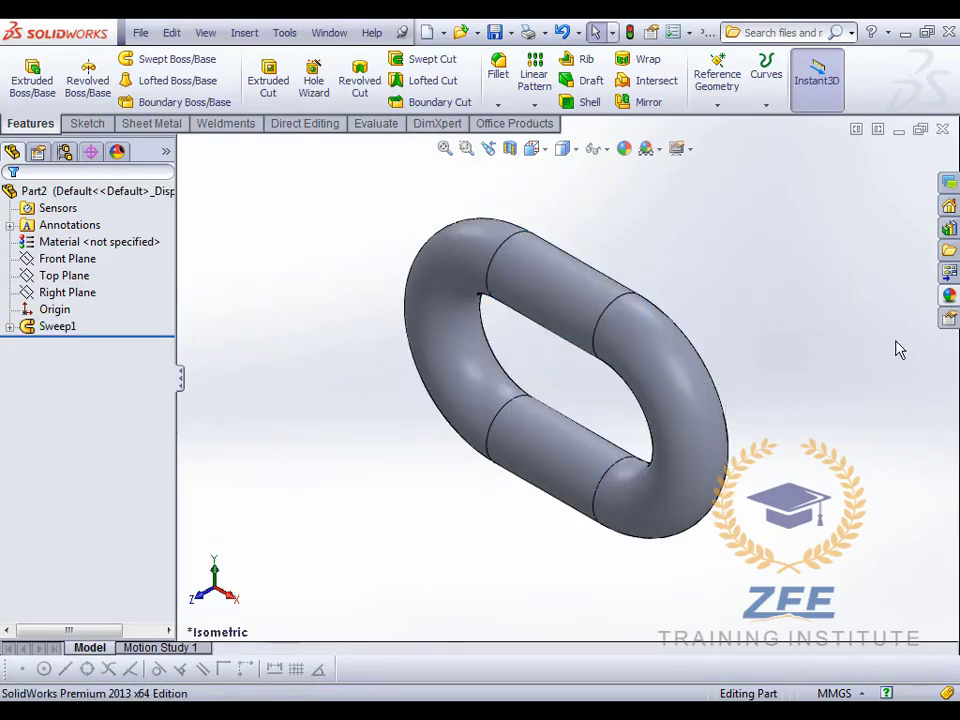
left_click(949, 318)
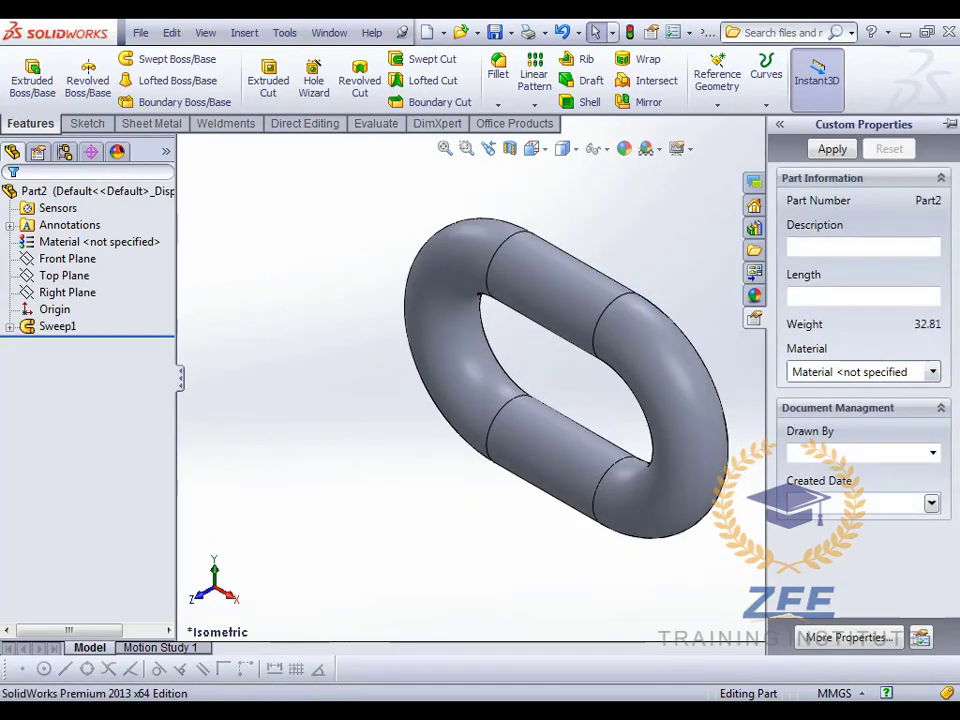
left_click(863, 372)
left_click(649, 579)
middle_click_drag(649, 579, 610, 368)
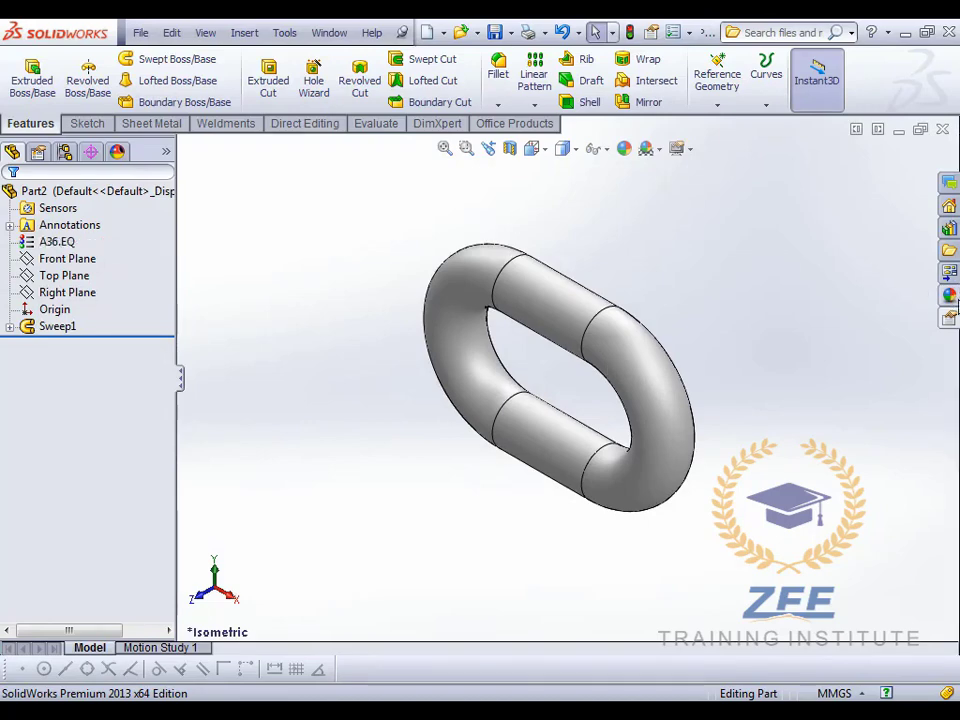
- Apply the polished brass appearance to the chain link
left_click(949, 296)
scroll(951, 497, "down", 2)
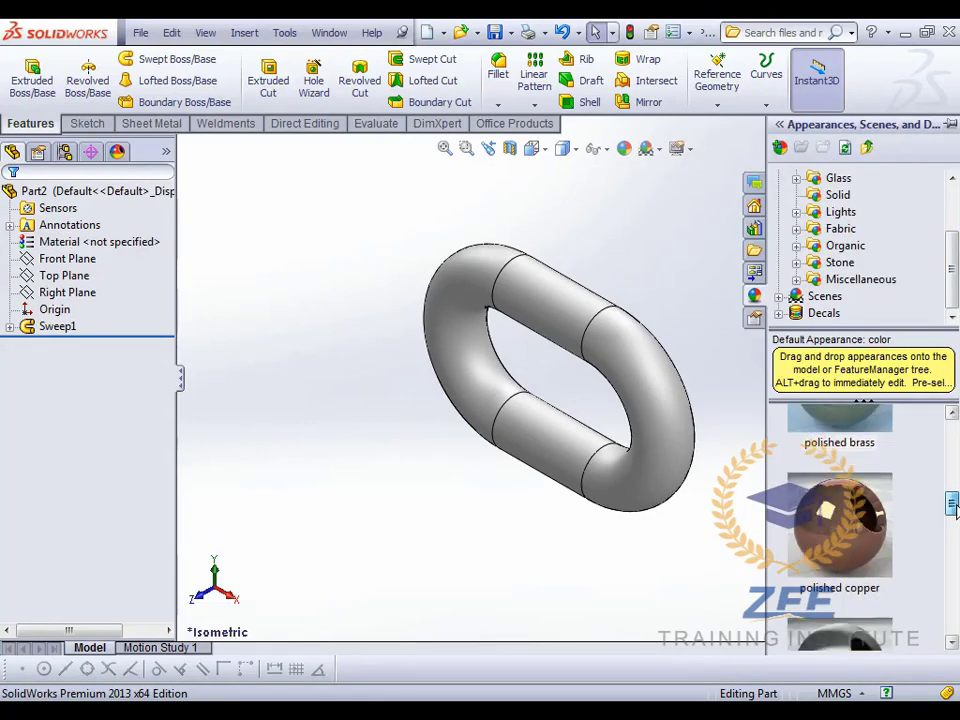
scroll(950, 497, "up", 1)
scroll(952, 503, "up", 1)
scroll(955, 510, "up", 1)
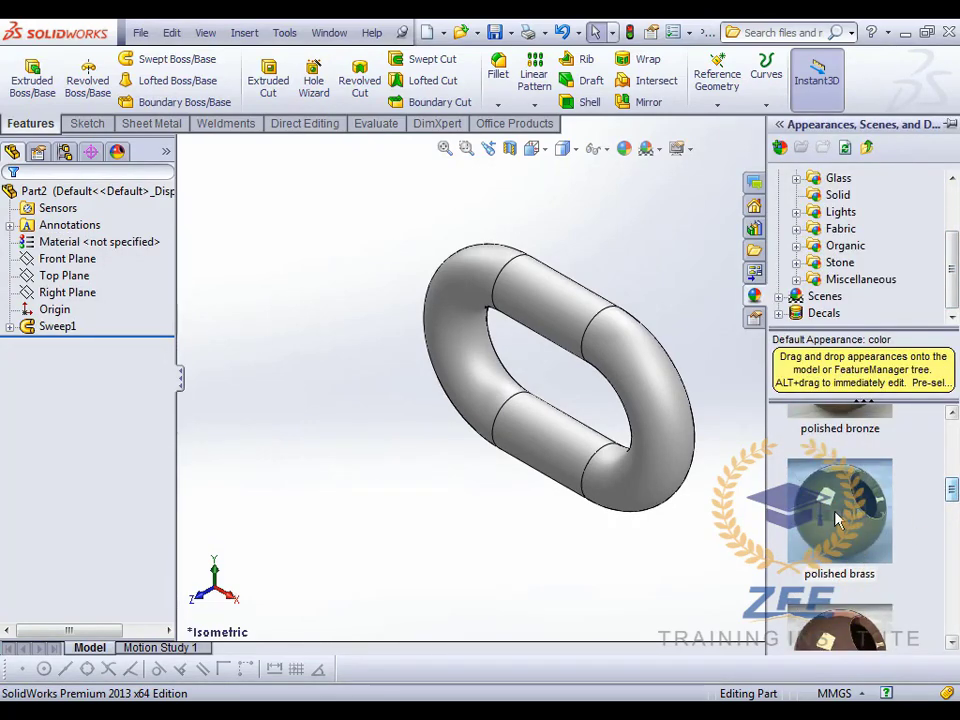
left_click_drag(821, 458, 658, 392)
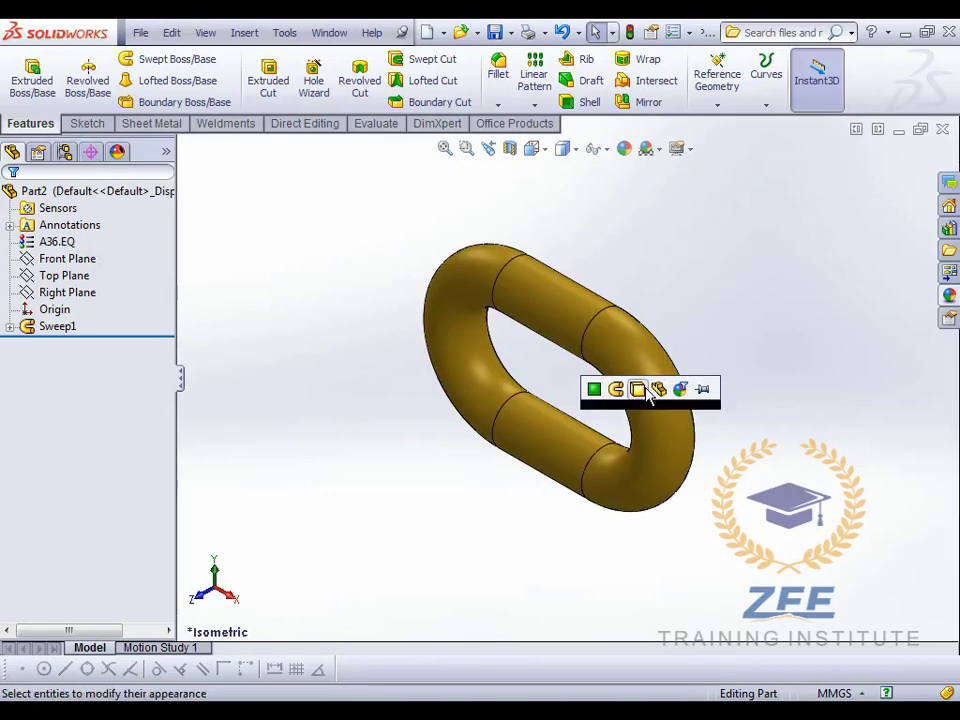
- Save the link part as ZEE-CH003 in the Chain Exercise folder
middle_click_drag(564, 399, 511, 209)
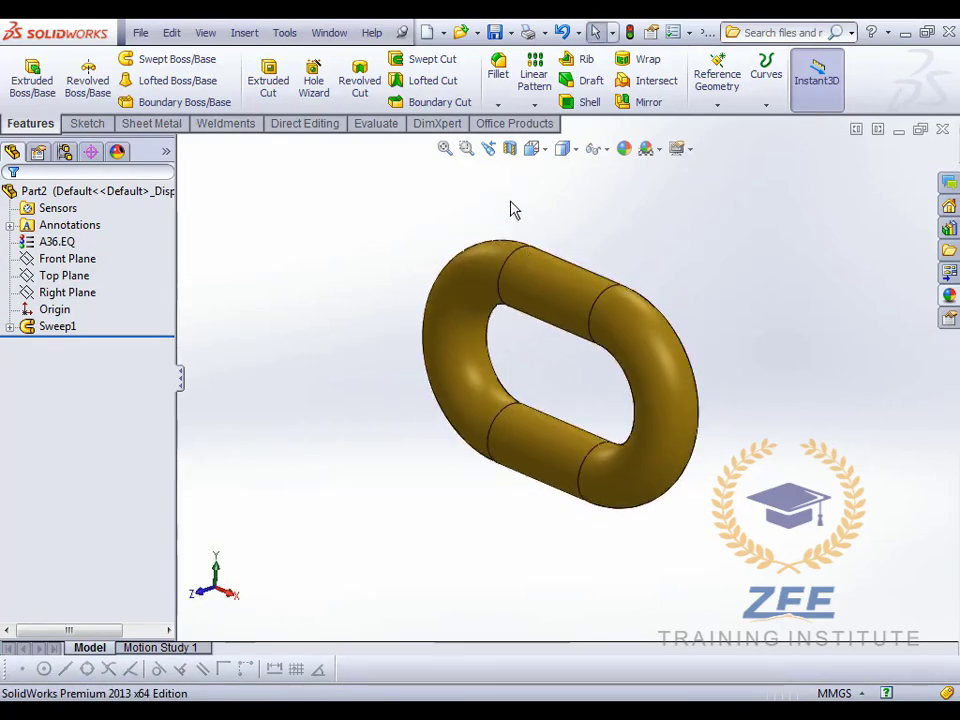
left_click(533, 149)
left_click(567, 321)
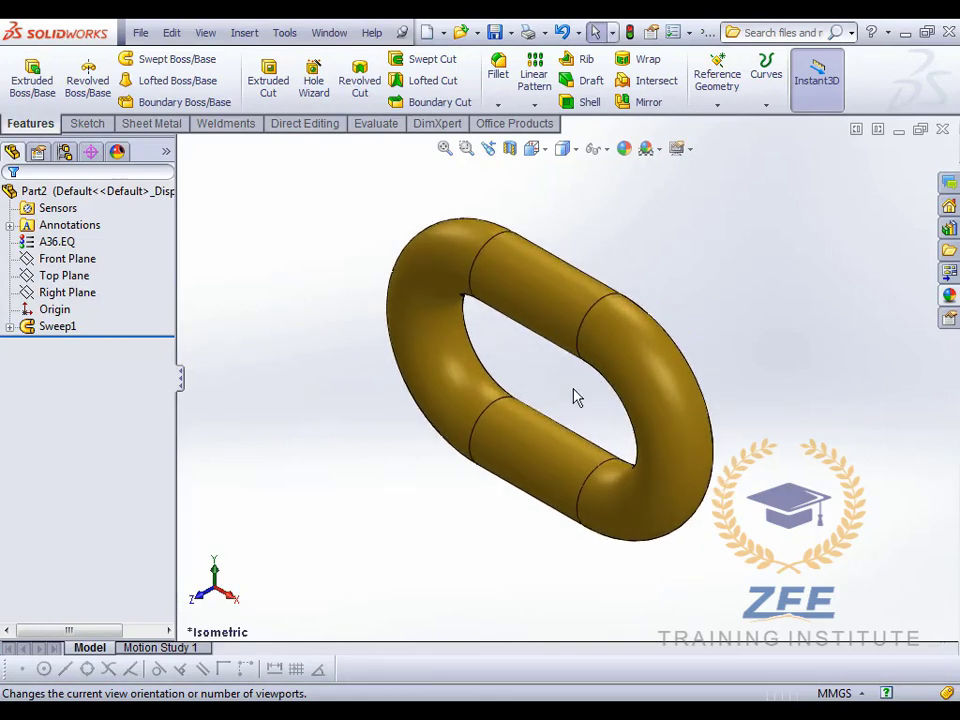
scroll(576, 397, "up", 1)
middle_click_drag(602, 347, 542, 396)
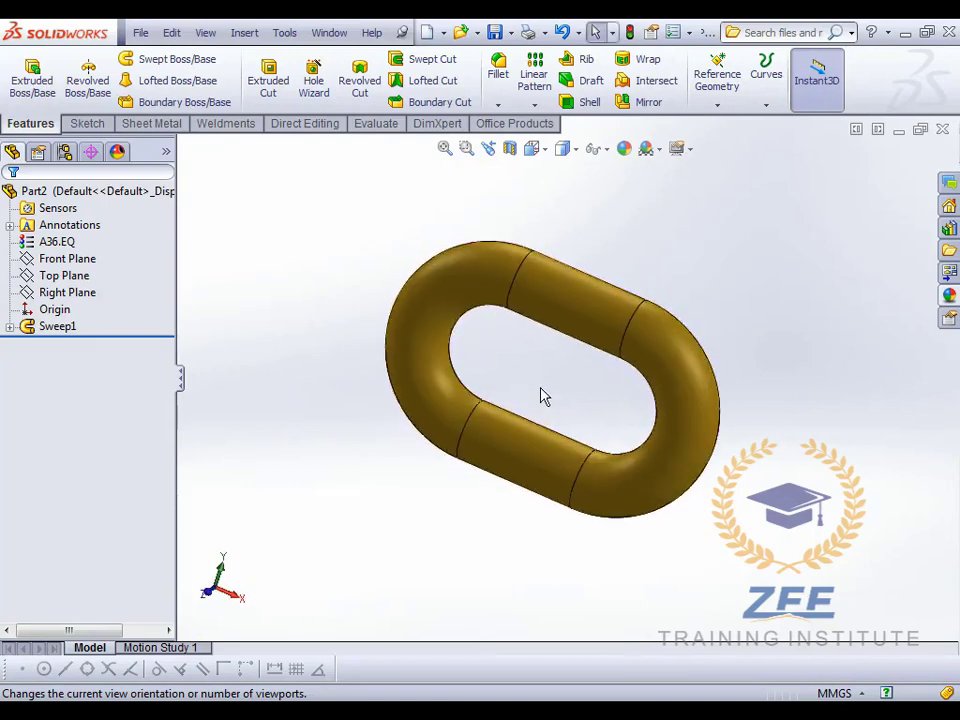
left_click(496, 33)
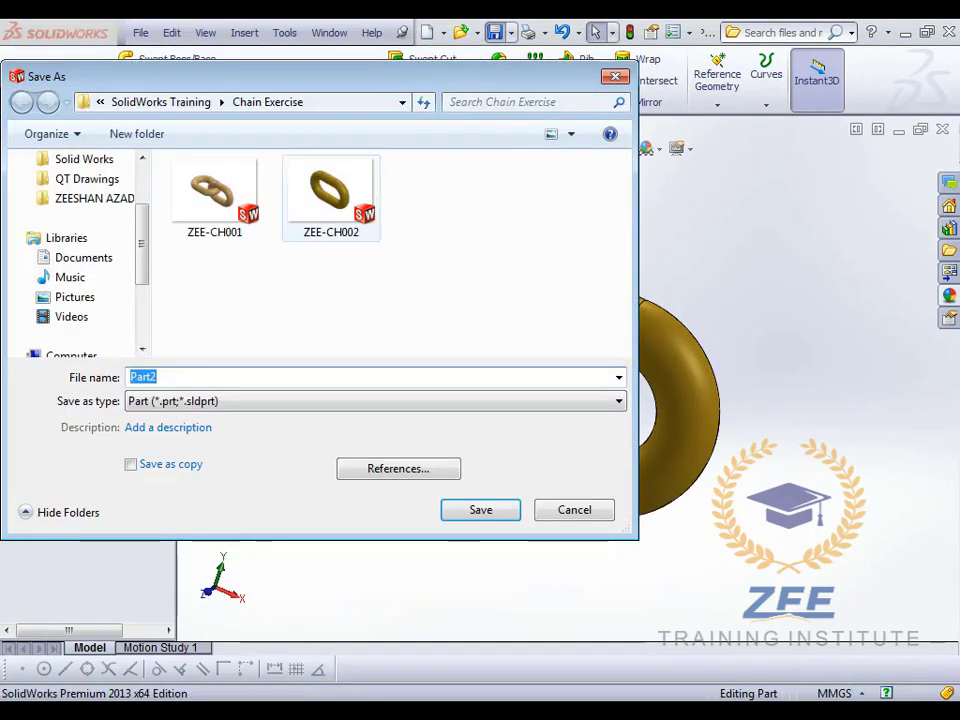
left_click(330, 195)
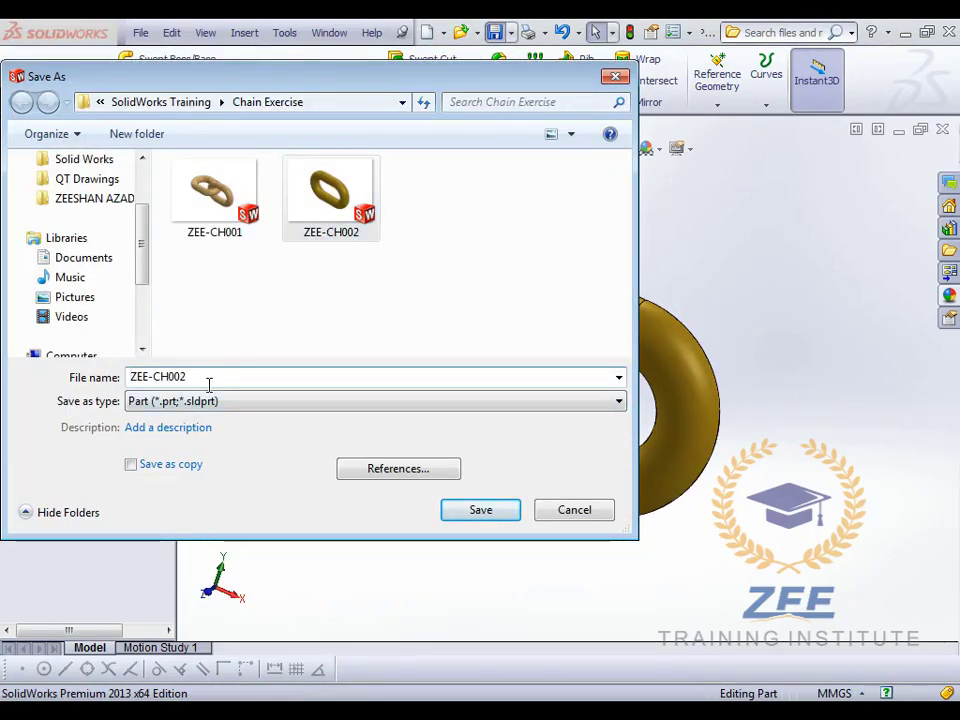
key("BackSpace")
type("3")
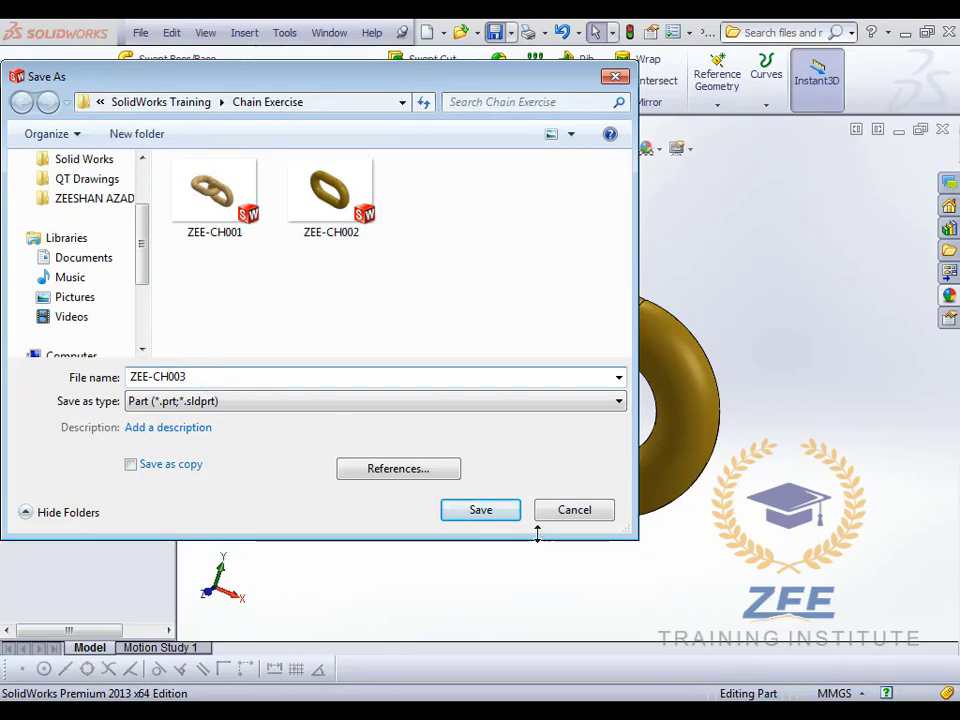
key("Return")
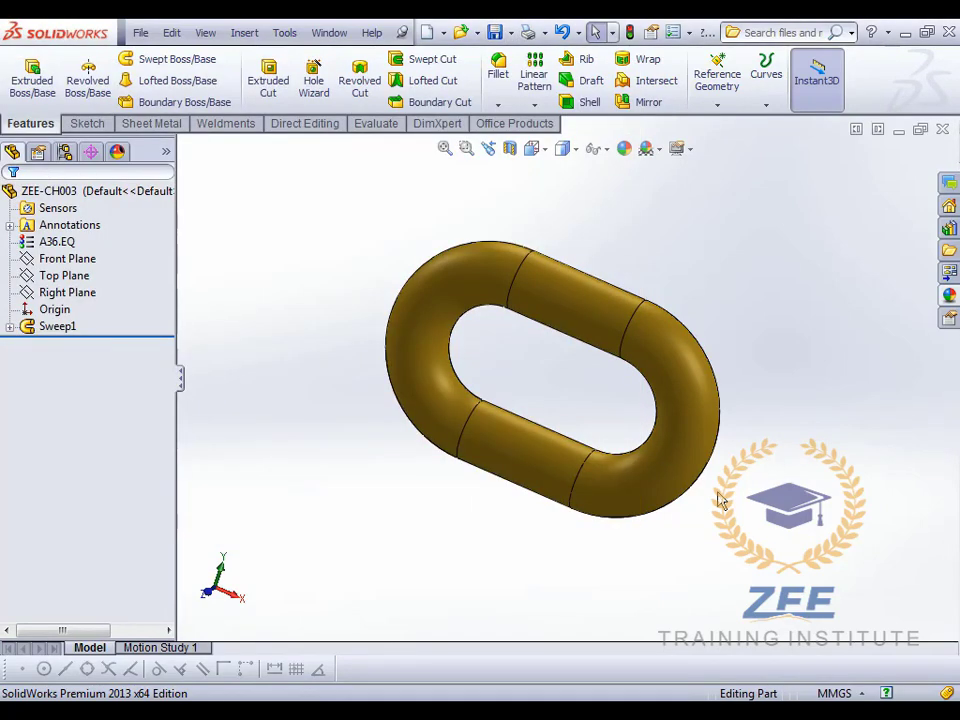
- Close the saved link part and create a new assembly document
middle_click_drag(720, 500, 523, 461)
middle_click_drag(570, 364, 445, 390)
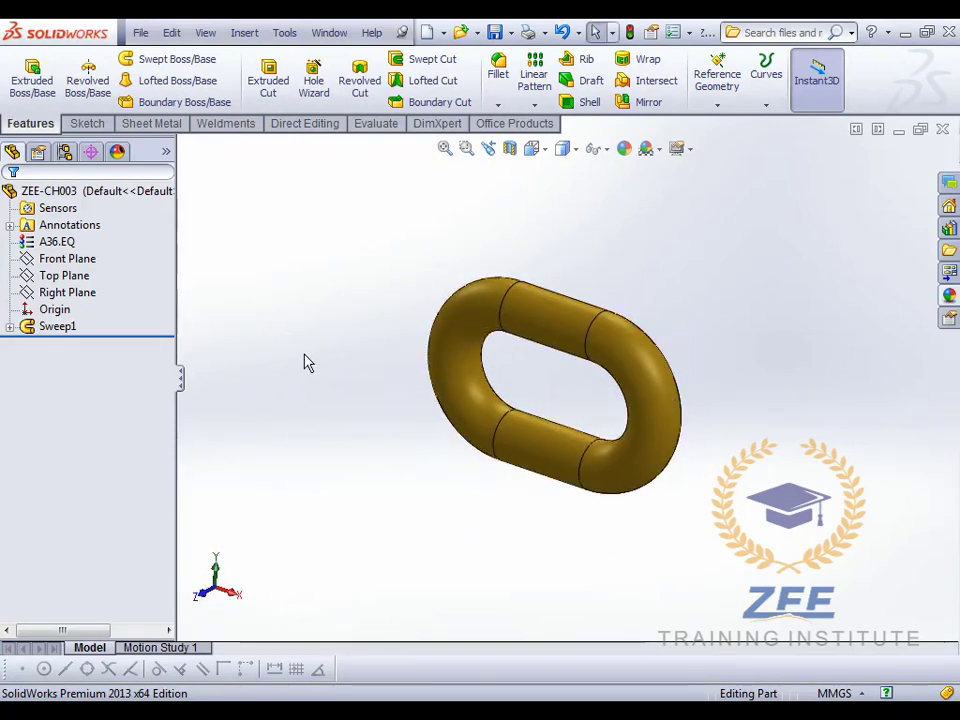
middle_click_drag(559, 379, 664, 381)
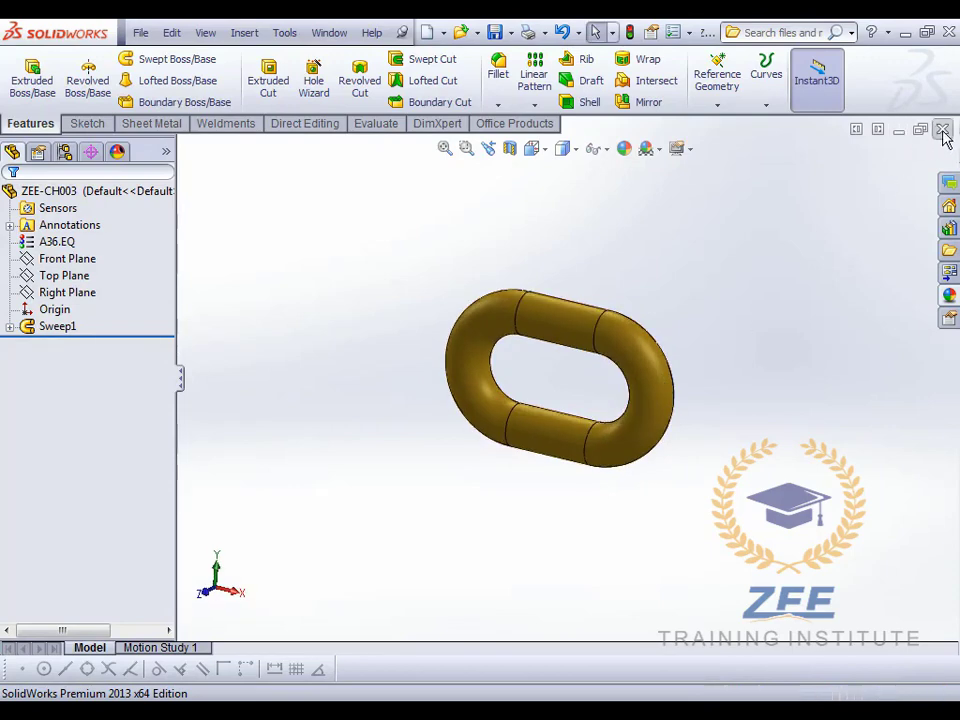
left_click(942, 131)
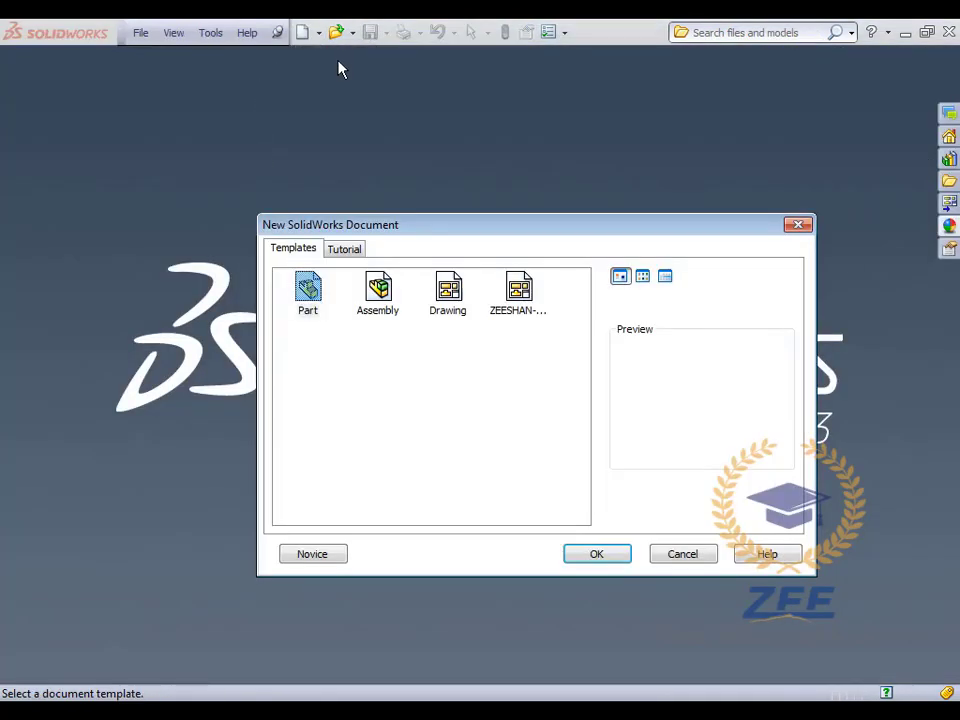
key("Escape")
left_click(318, 33)
left_click(338, 55)
left_click(378, 292)
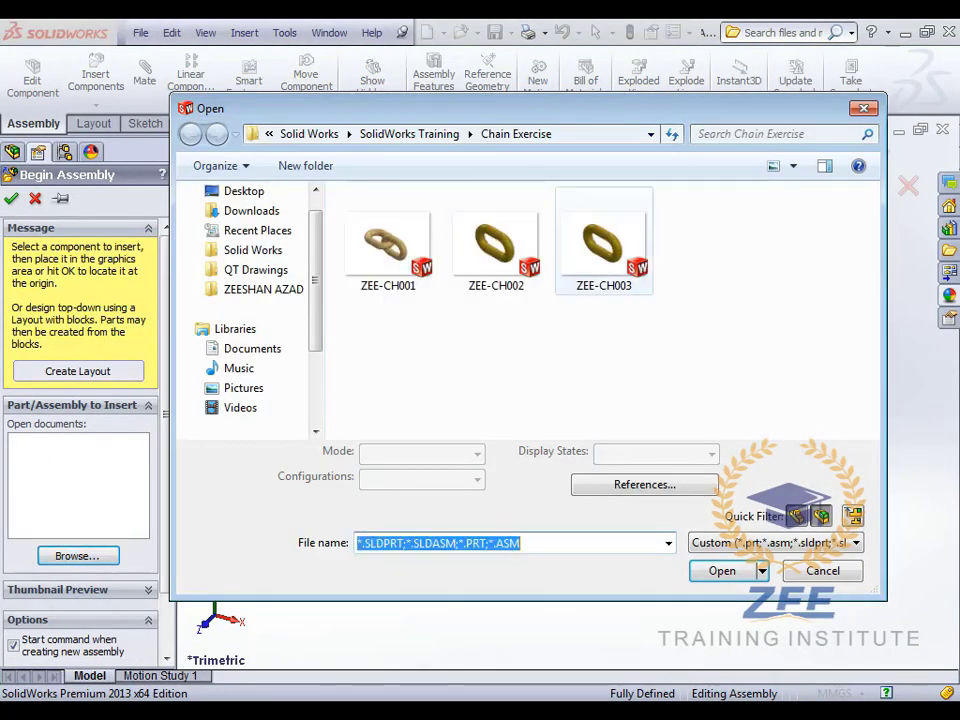
- Insert the part ZEE-CH003 as the assembly's first component and place it in the graphics area
left_click(603, 245)
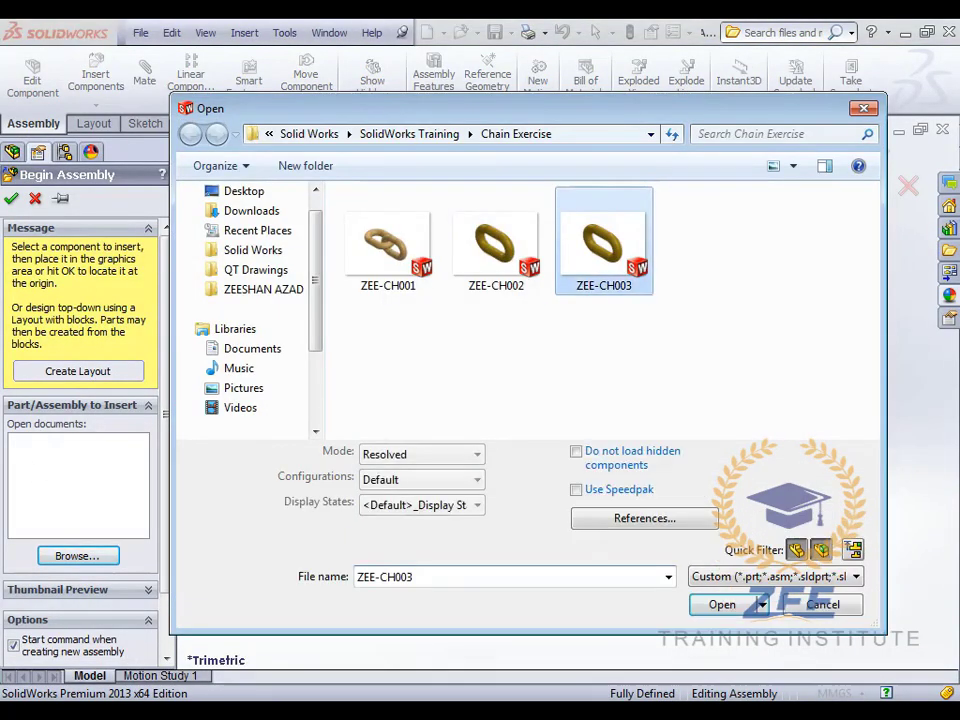
left_click(722, 604)
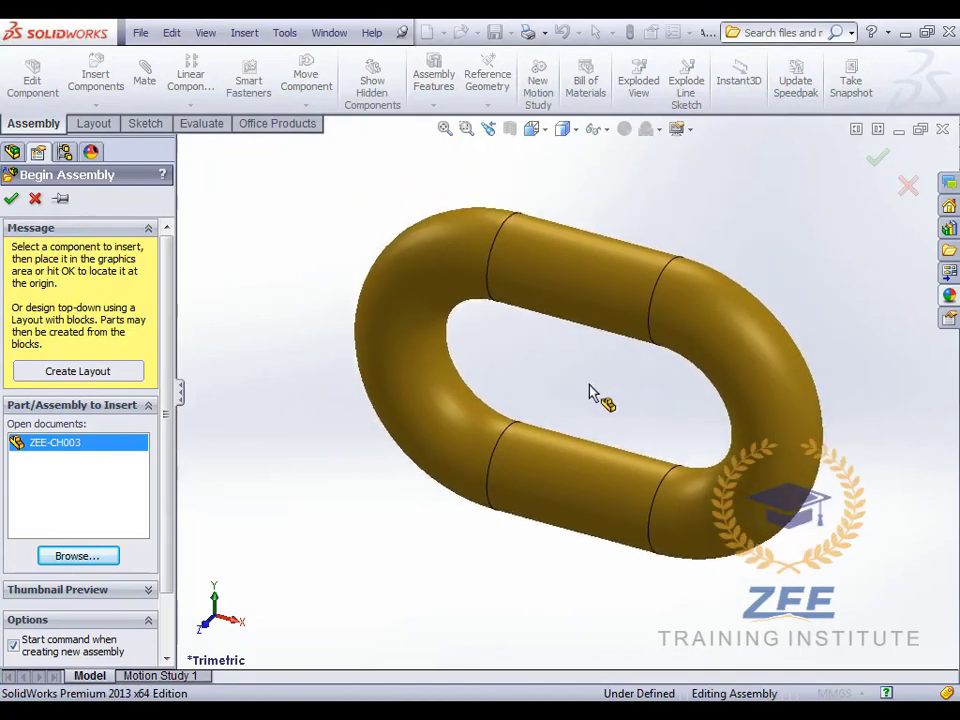
left_click(591, 392)
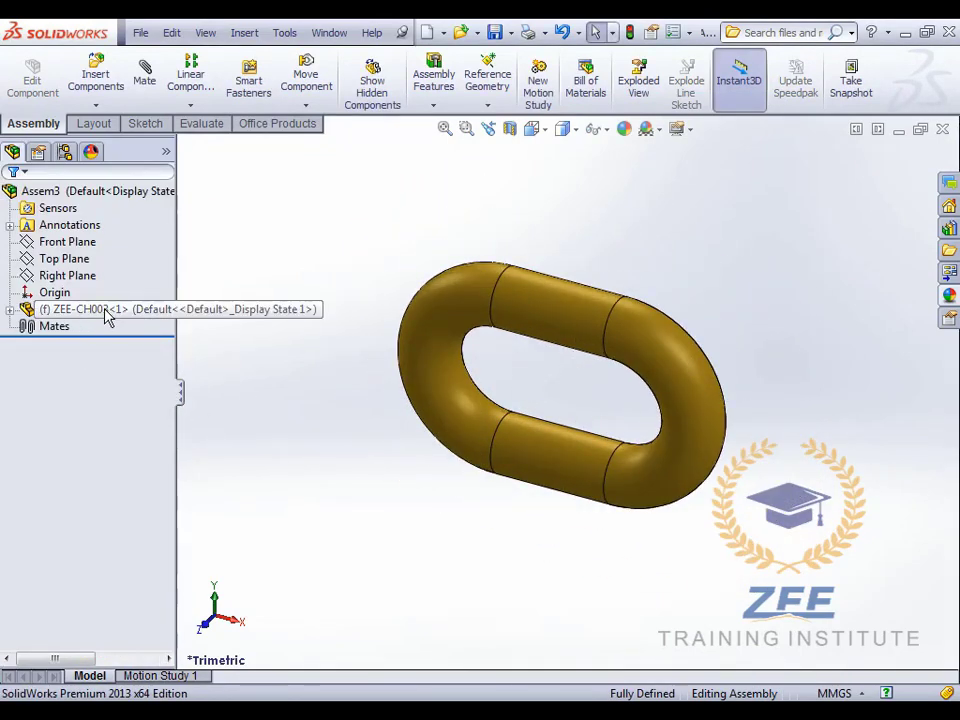
- Add a second copy of ZEE-CH003 to the assembly, overlapping the first link in front
left_click_drag(107, 316, 365, 449)
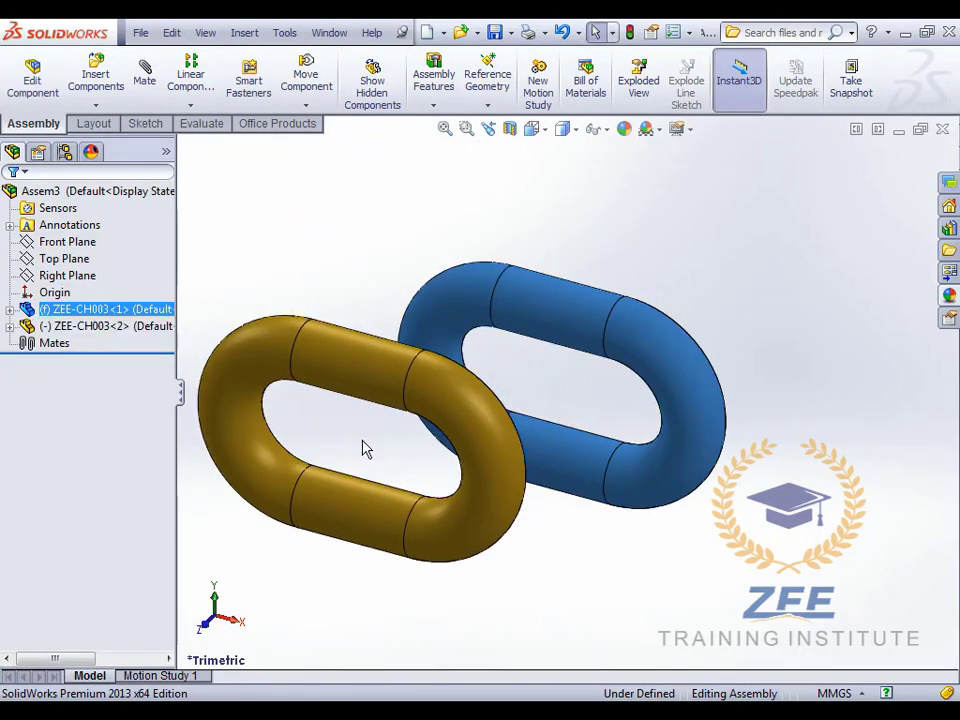
key("f")
key("Escape")
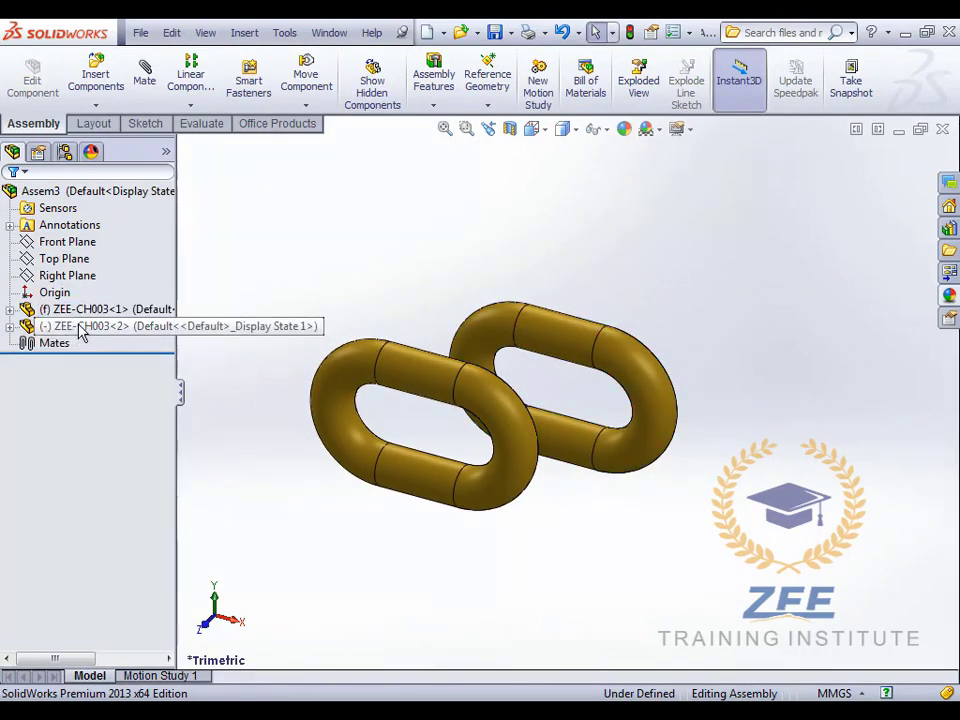
left_click(95, 72)
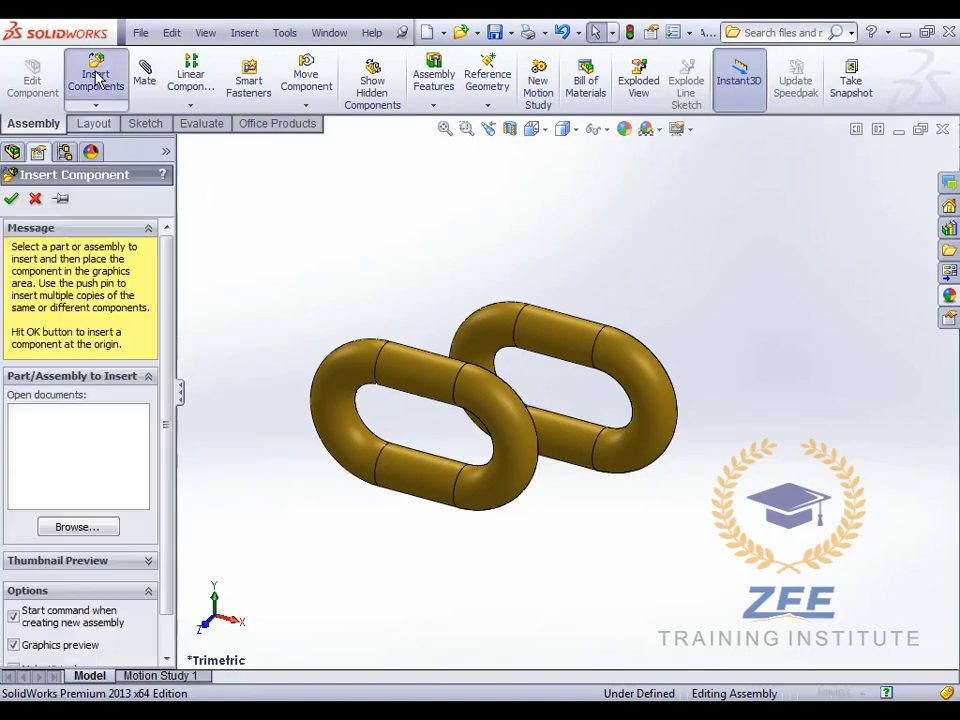
left_click(78, 526)
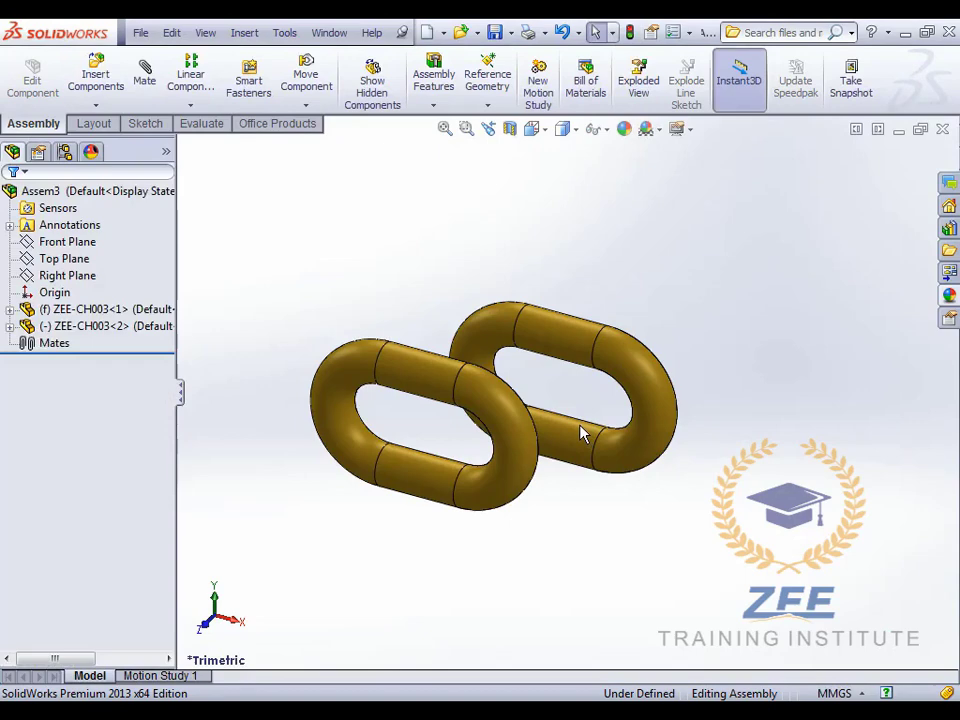
- Rotate the second link roughly crosswise to the first link and move it clear of it
scroll(444, 400, "down", 2)
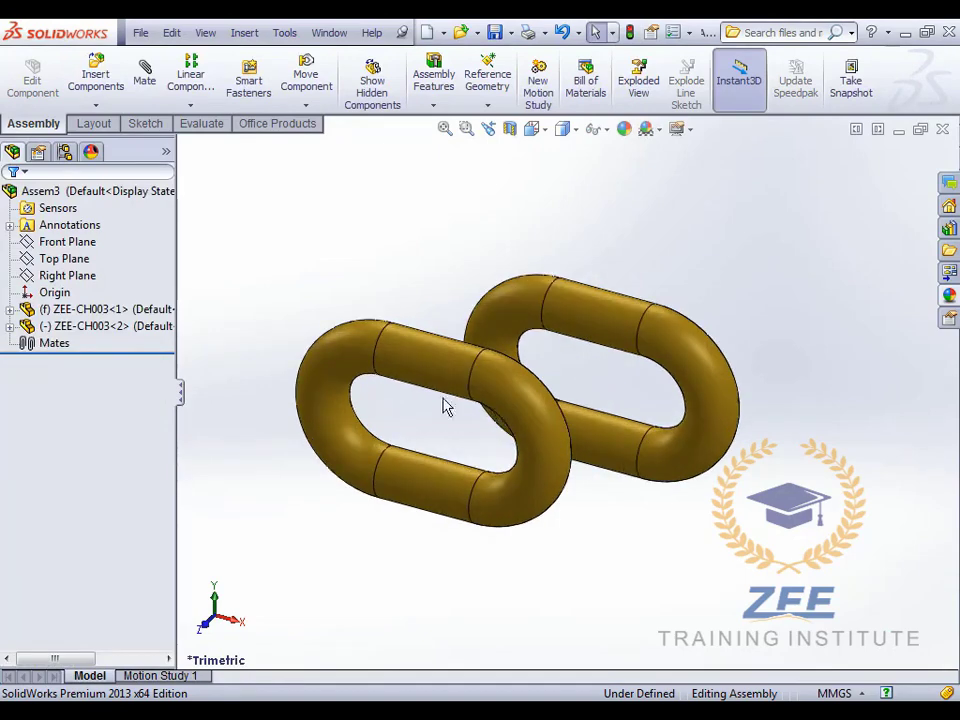
right_click_drag(411, 352, 382, 470)
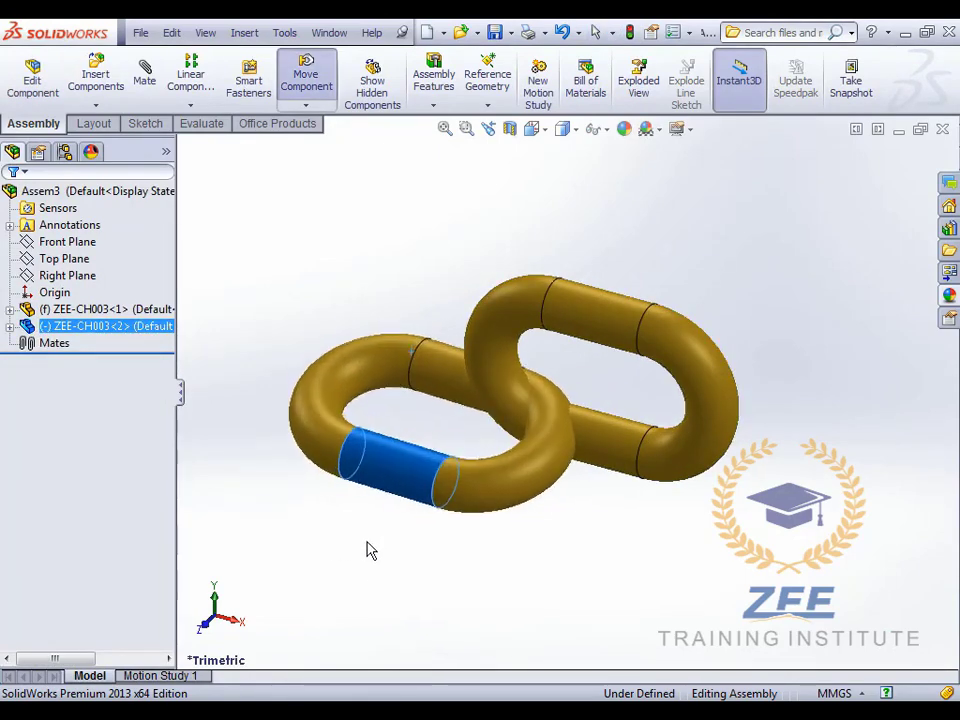
left_click_drag(386, 476, 402, 364)
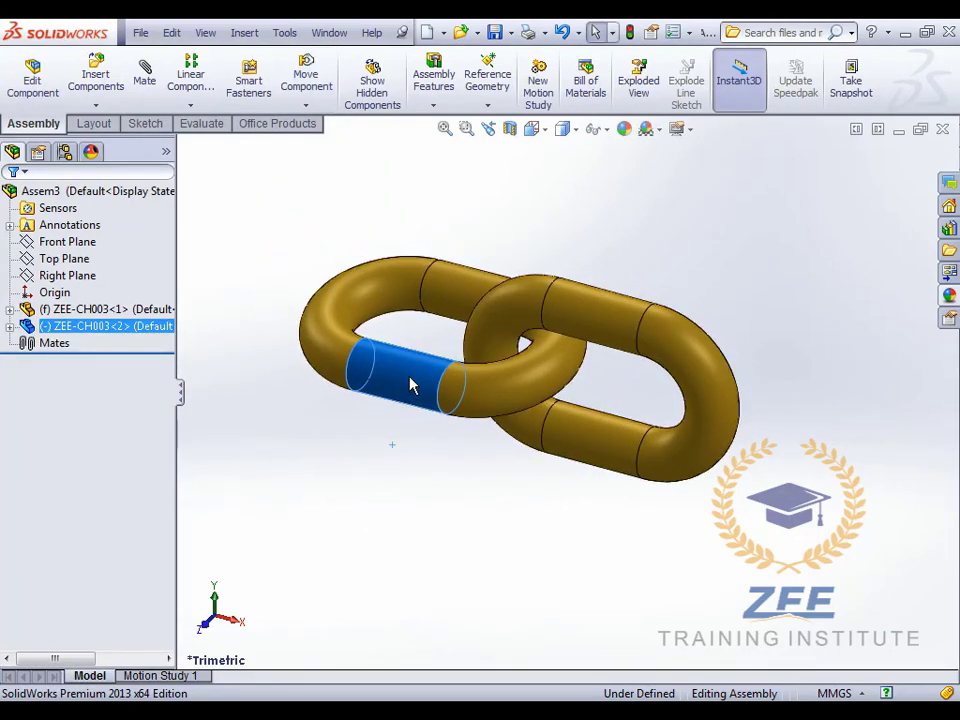
key("Escape")
scroll(560, 402, "up", 1)
middle_click_drag(560, 402, 493, 392)
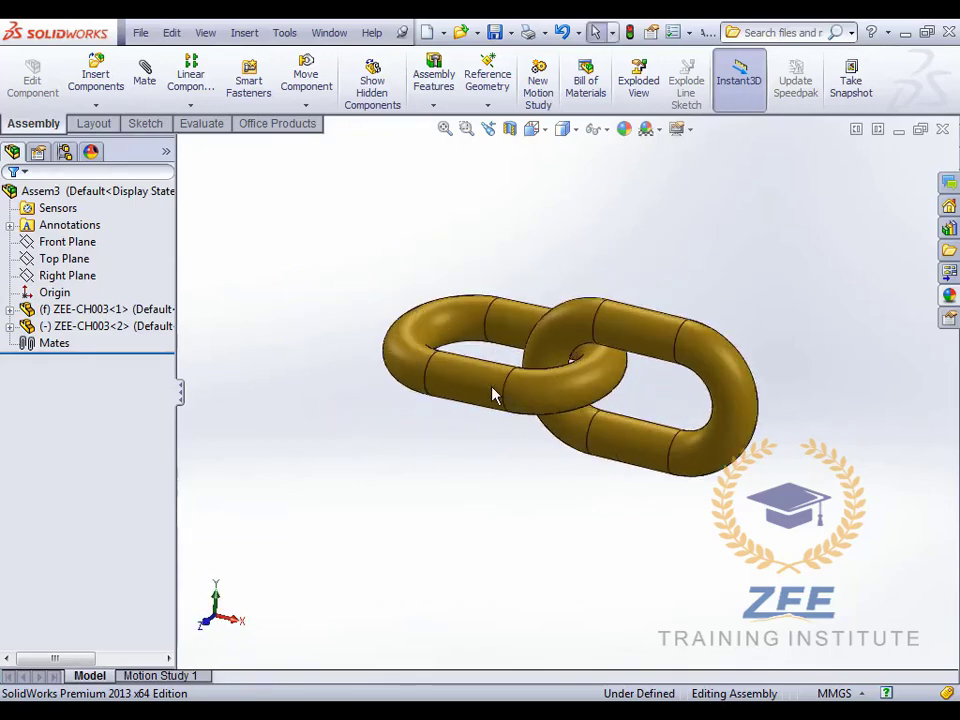
left_click_drag(493, 392, 345, 310)
key("Escape")
middle_click_drag(405, 428, 182, 410)
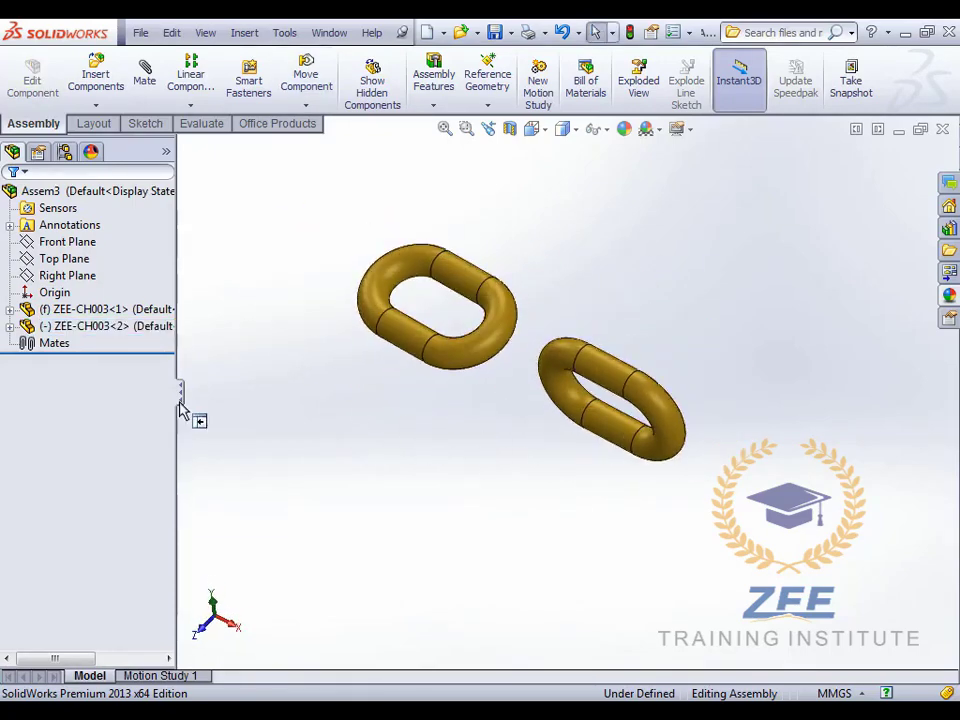
- Mate the first link's Front Plane coincident with the second link's Top Plane
left_click(9, 310)
left_click(9, 462)
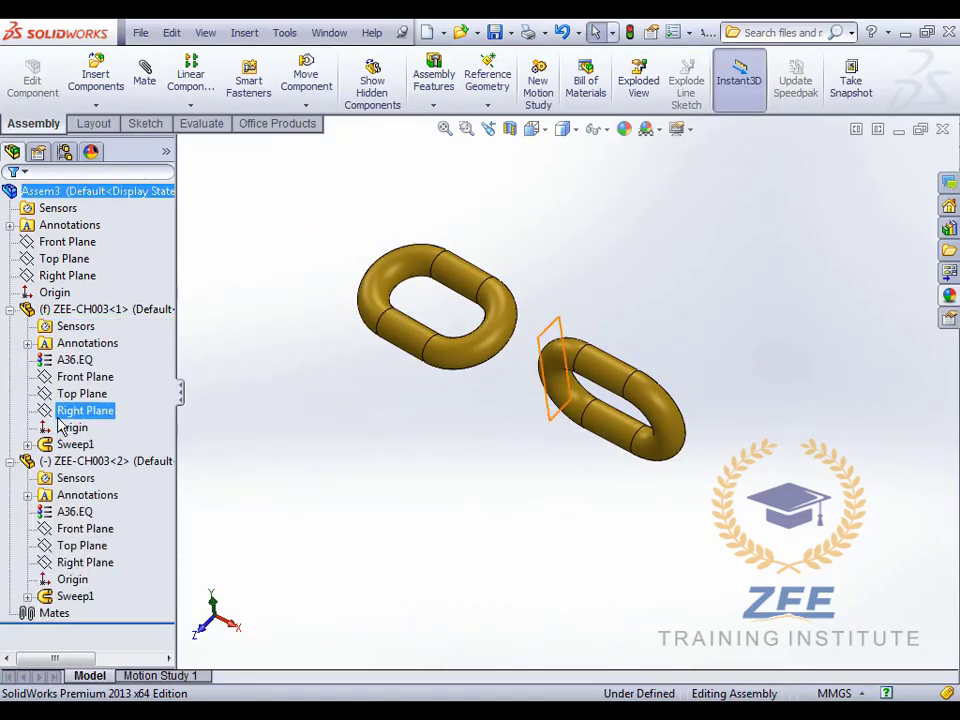
middle_click_drag(615, 510, 560, 425)
left_click(85, 376)
left_click(85, 528, "ctrl")
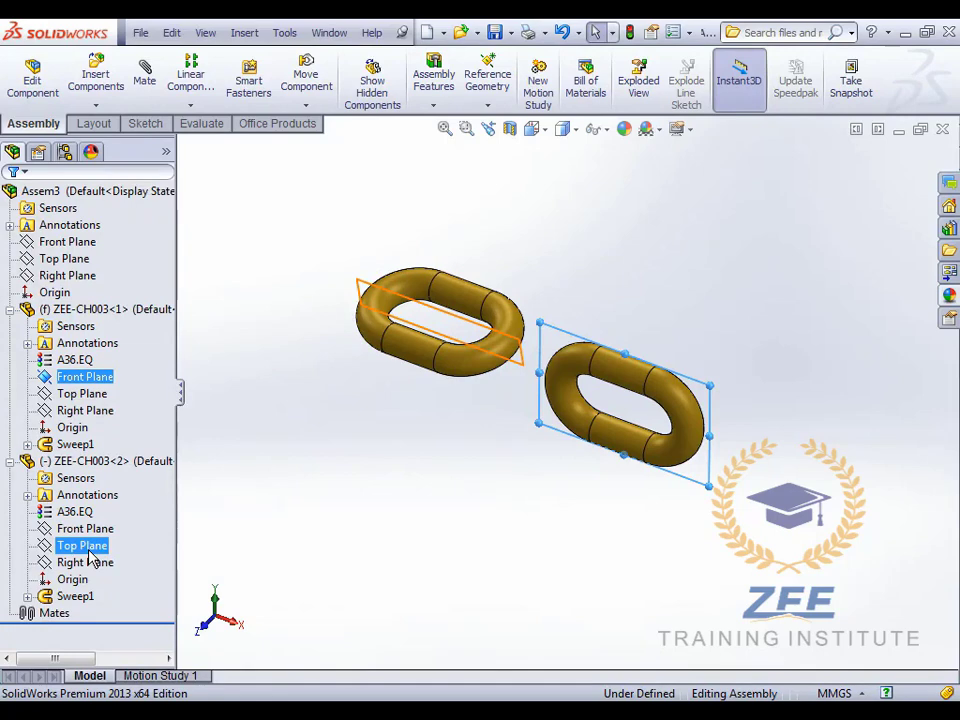
left_click(88, 548, "ctrl")
middle_click_drag(555, 365, 542, 474)
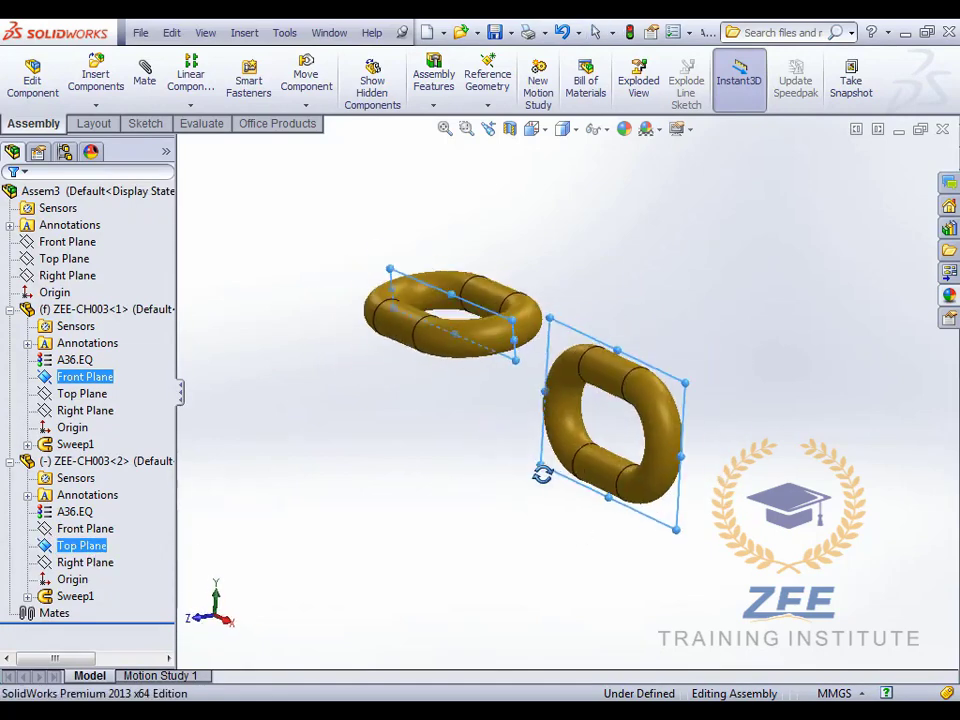
left_click(148, 78)
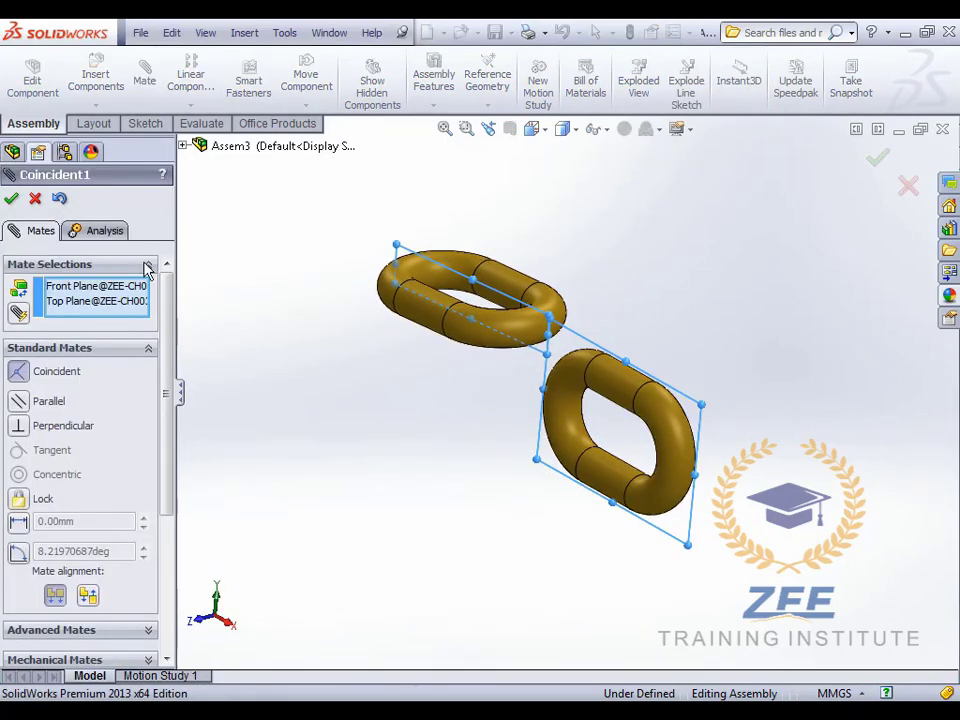
left_click(12, 198)
left_click(12, 198)
- Mate the first link's Top Plane coincident with the second link's Front Plane
left_click_drag(461, 347, 508, 377)
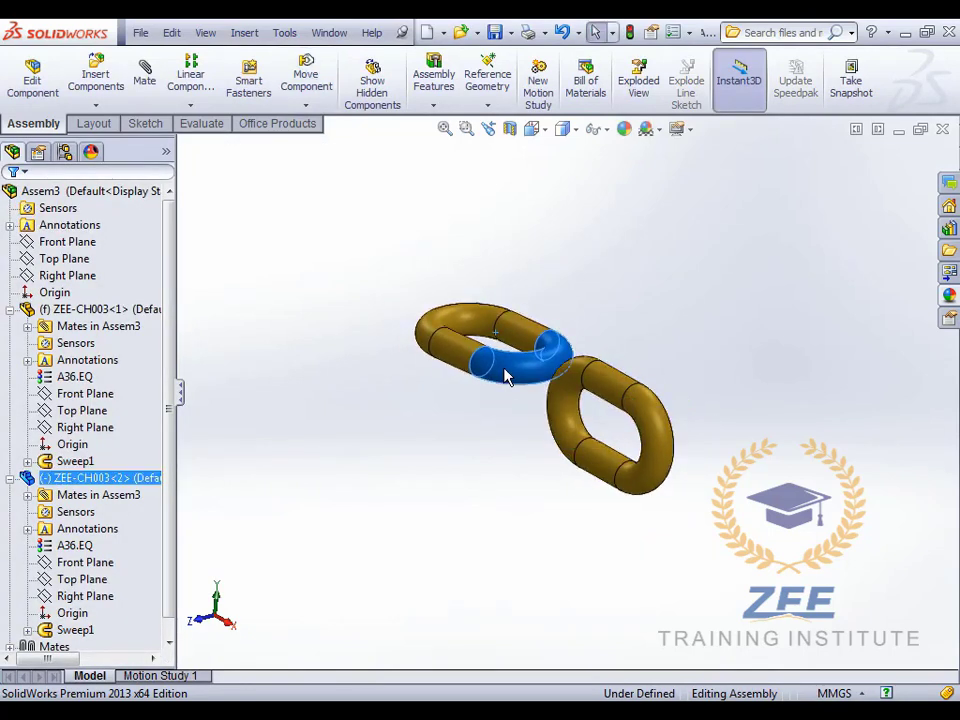
left_click(88, 417)
scroll(88, 466, "down", 1)
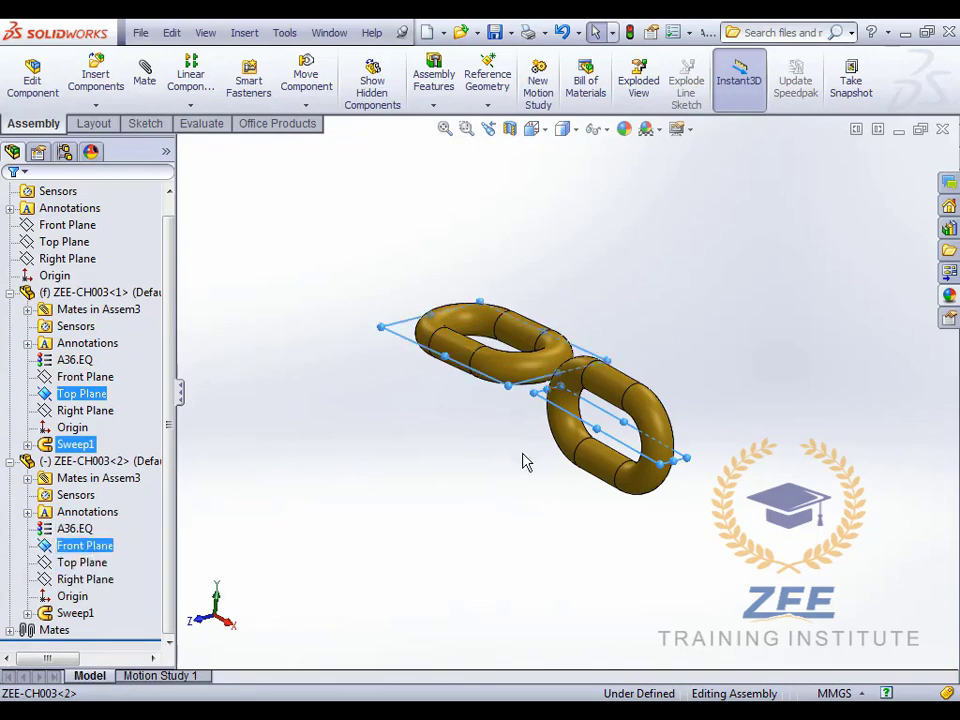
left_click(147, 80)
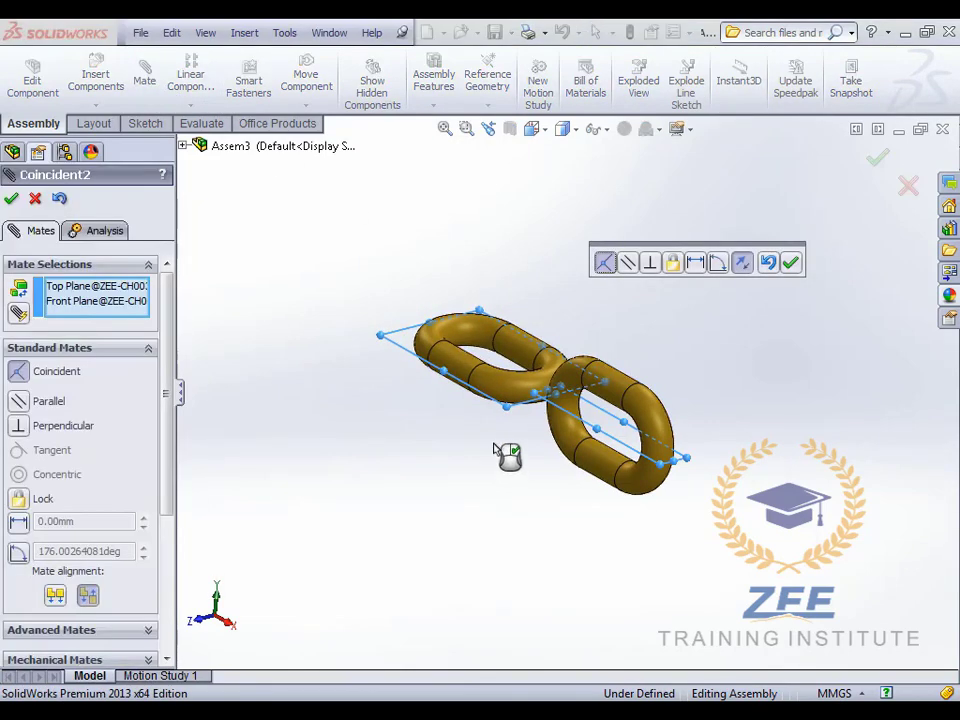
left_click(11, 198)
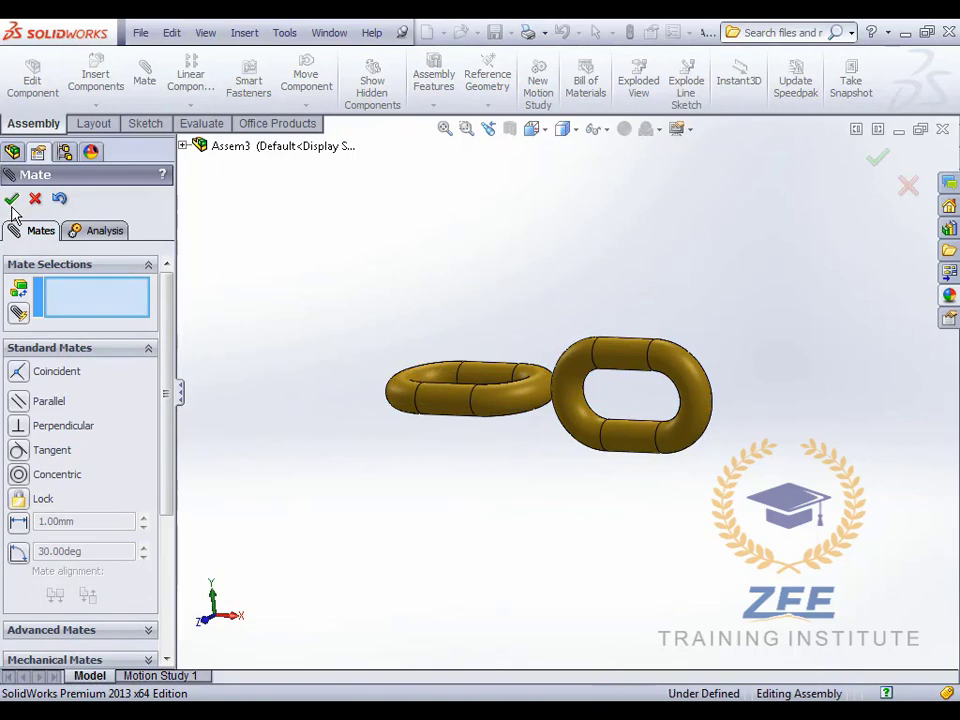
left_click(11, 198)
- Check the second link's remaining freedom by sliding it into the first link and back out
middle_click_drag(565, 368, 570, 405)
mouse_move(485, 409)
left_mouse_down()
mouse_move(495, 306)
mouse_move(618, 368)
mouse_move(575, 333)
mouse_move(615, 418)
mouse_move(640, 445)
mouse_move(530, 408)
mouse_move(552, 430)
mouse_move(549, 417)
mouse_move(489, 407)
left_mouse_up()
middle_click_drag(512, 521, 462, 397)
left_click_drag(462, 397, 533, 418)
middle_click_drag(533, 418, 542, 444)
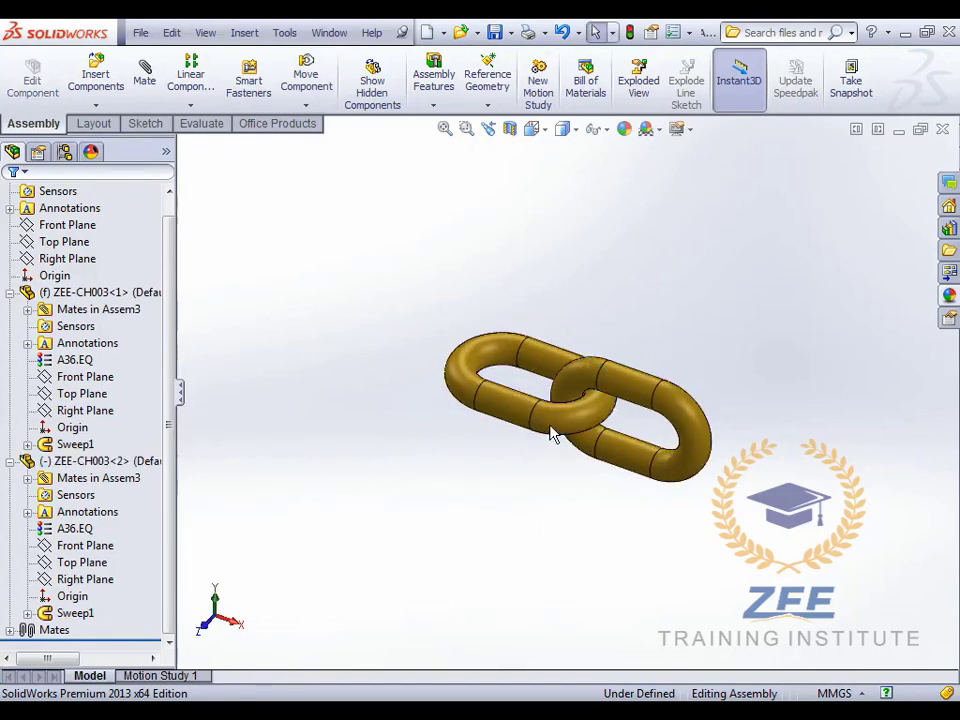
left_click_drag(553, 435, 445, 366)
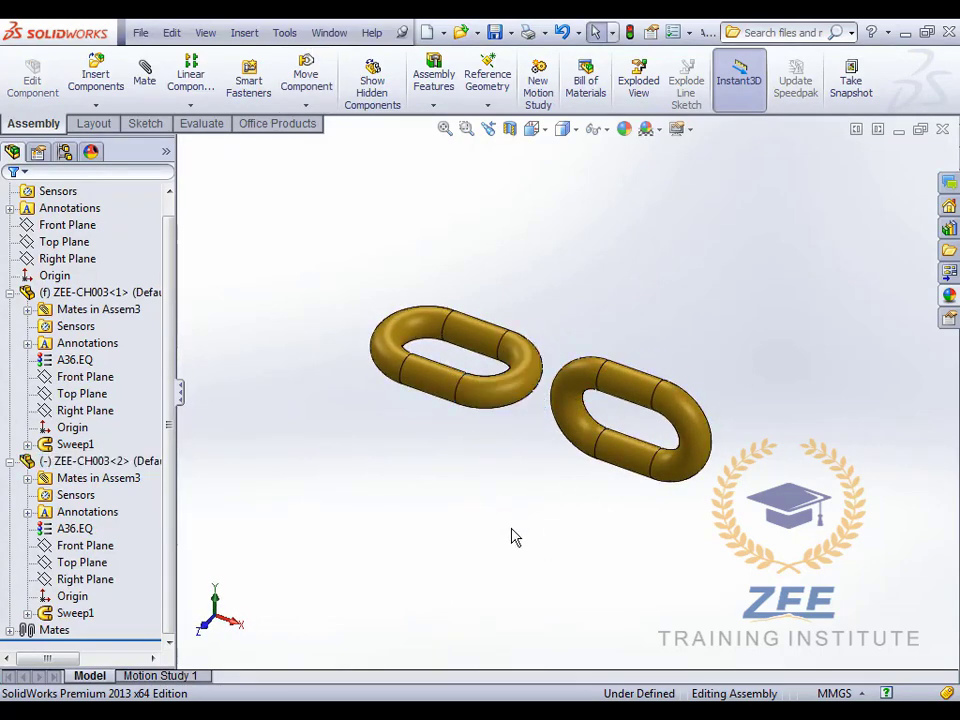
- Start a distance mate between the Right Planes of the two links with a distance of 55 mm
left_click(84, 414)
left_click(75, 444, "ctrl")
left_click(100, 582, "ctrl")
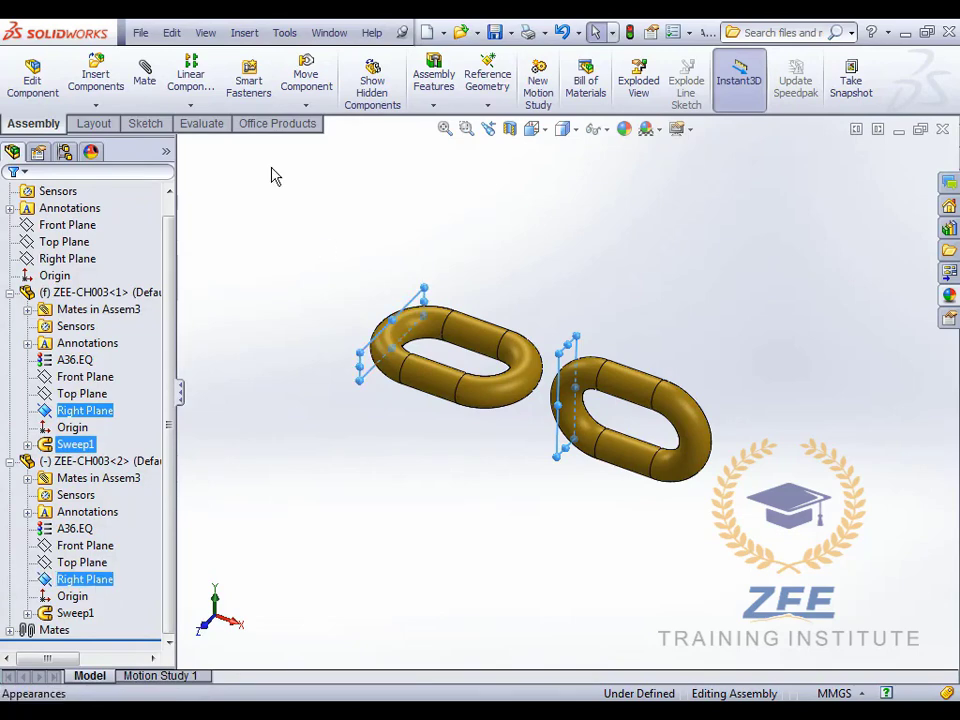
left_click(144, 75)
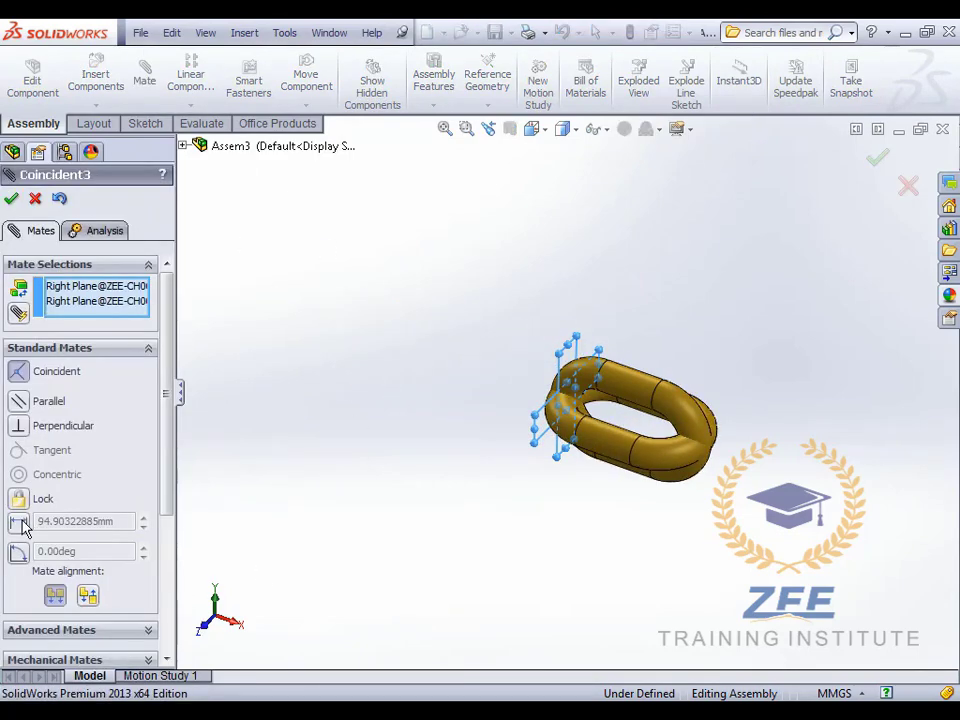
left_click(20, 523)
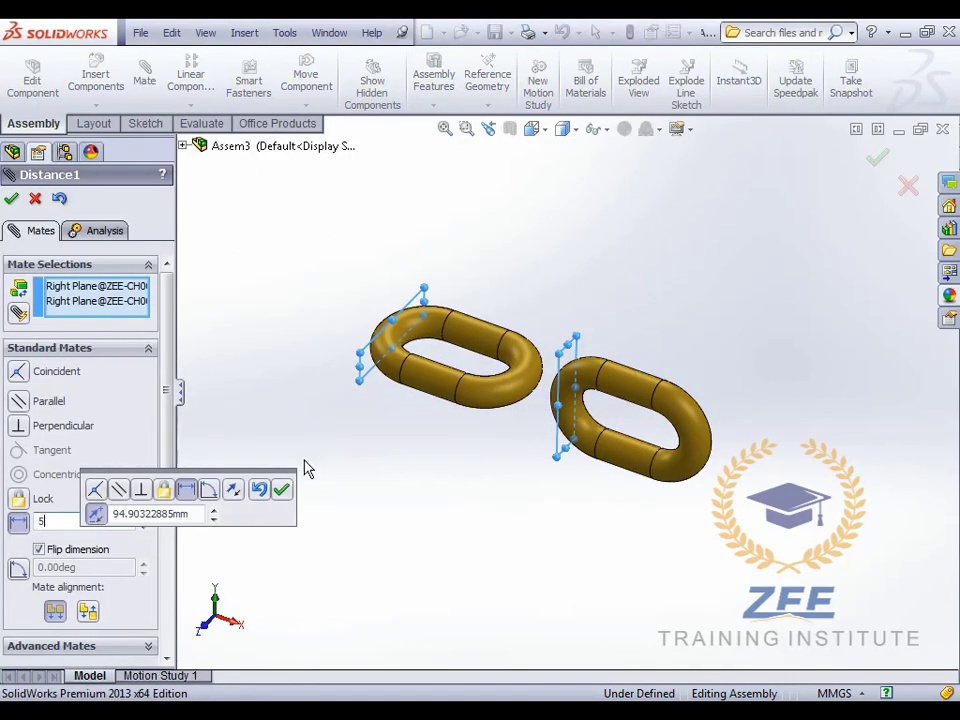
type("55")
key("Return")
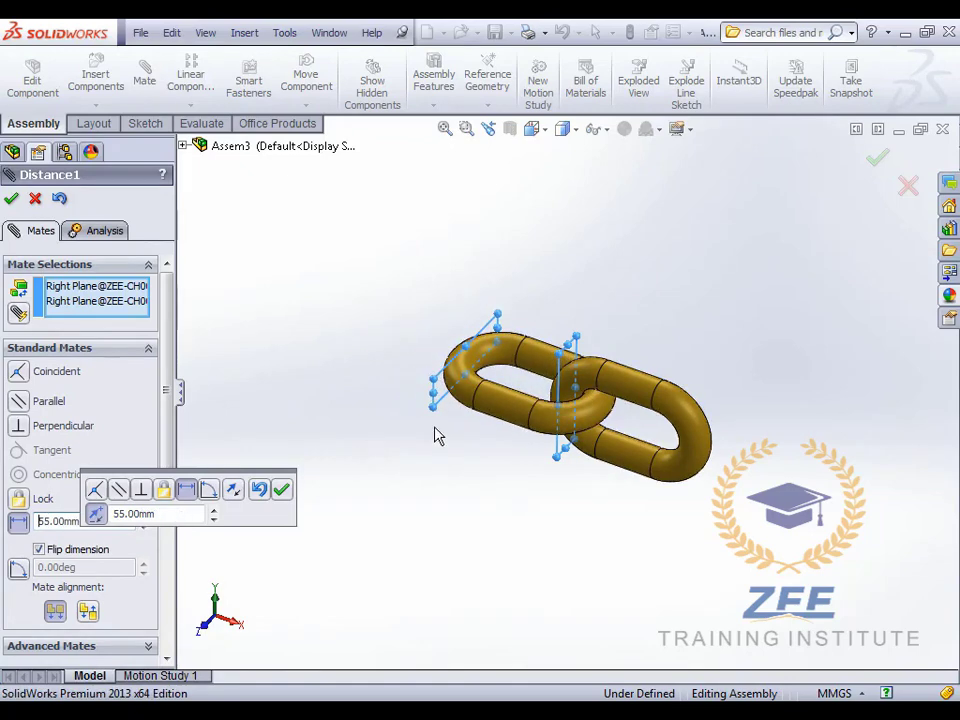
- Inspect how the links interlock and try a mate distance of 40 mm instead
scroll(533, 454, "down", 4)
scroll(548, 447, "down", 3)
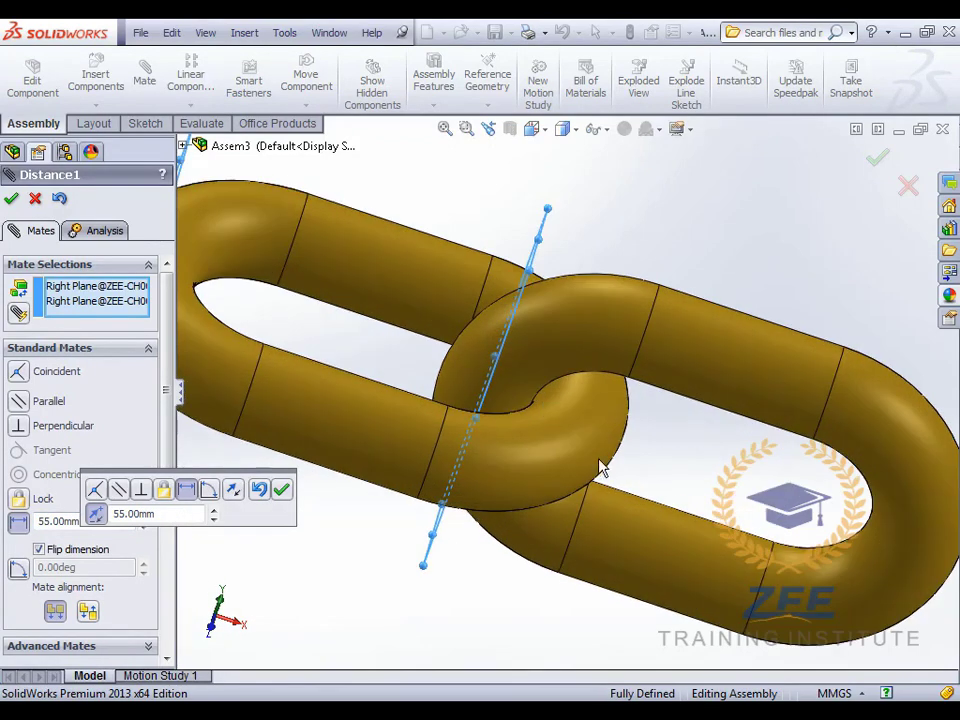
scroll(601, 468, "up", 5)
left_click(532, 130)
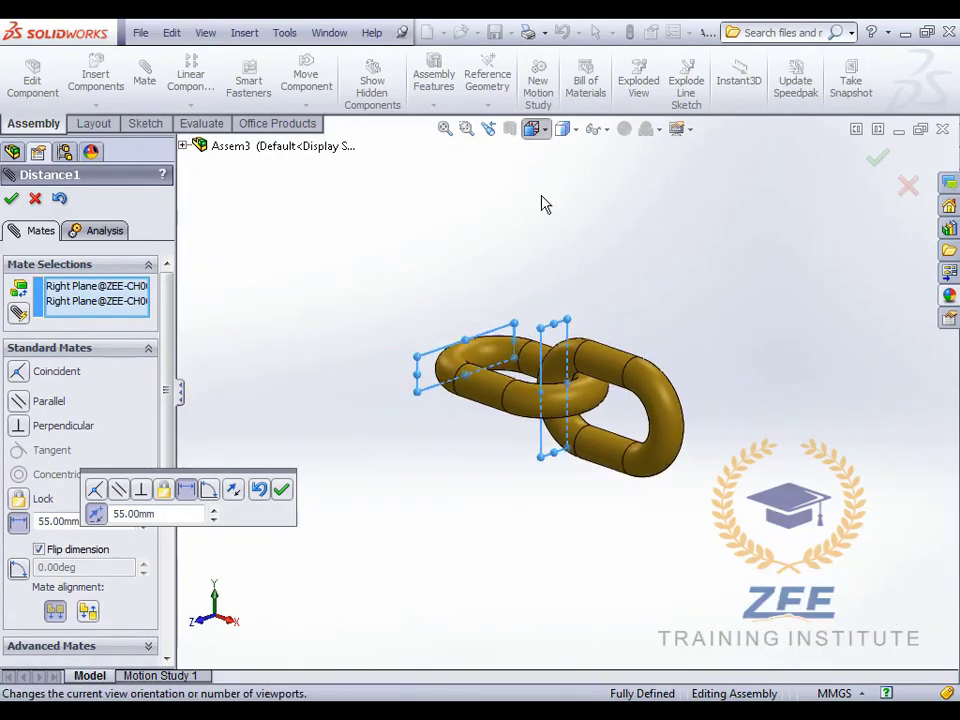
left_click(566, 309)
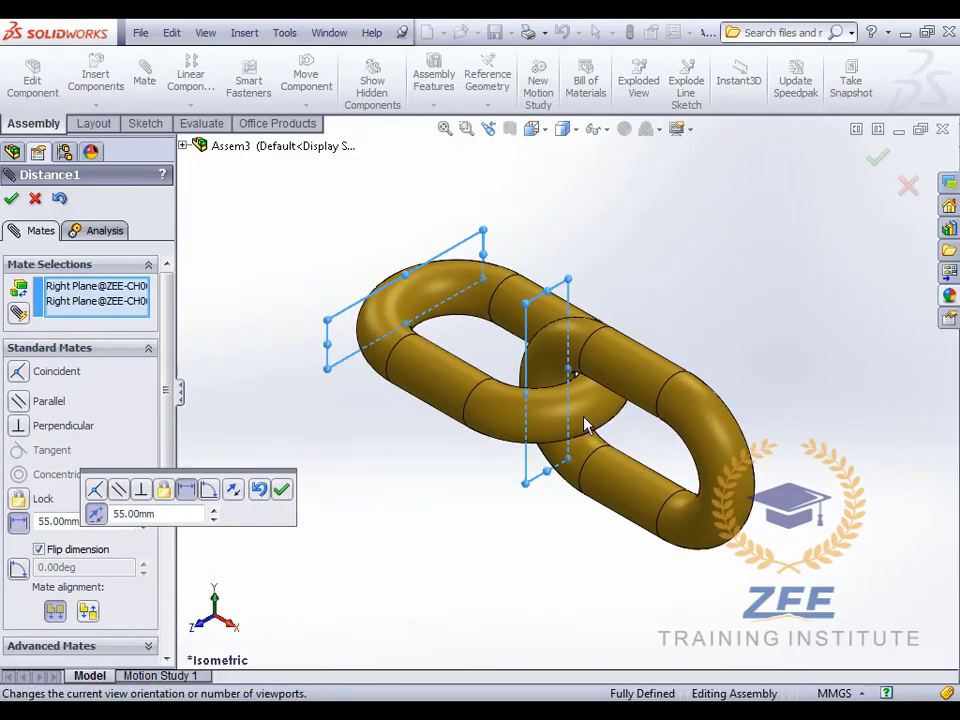
left_click(172, 514)
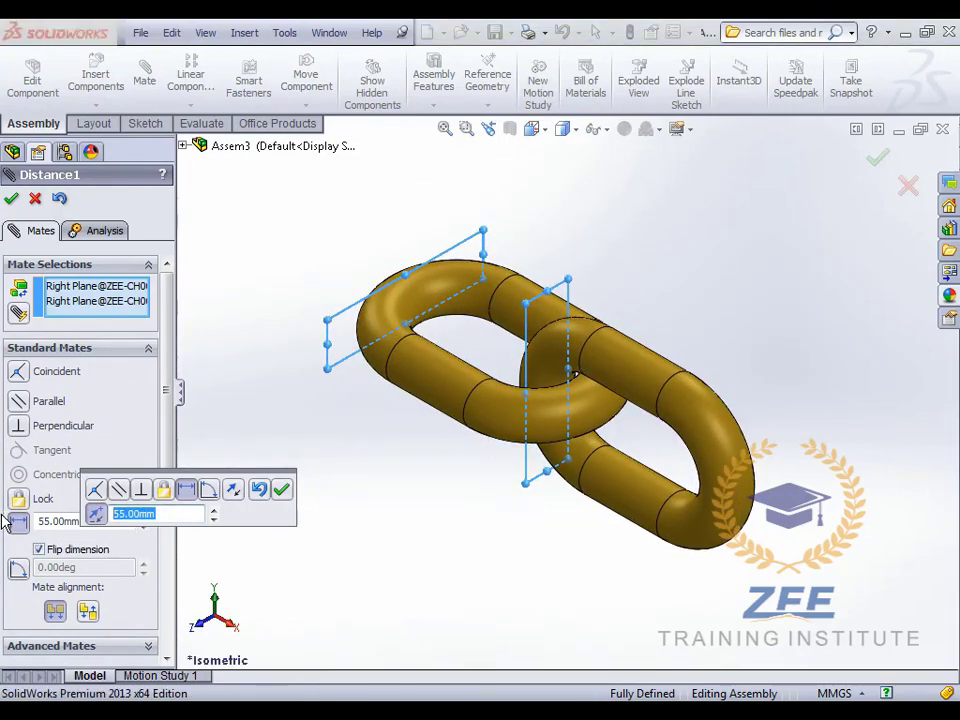
type("40")
key("Return")
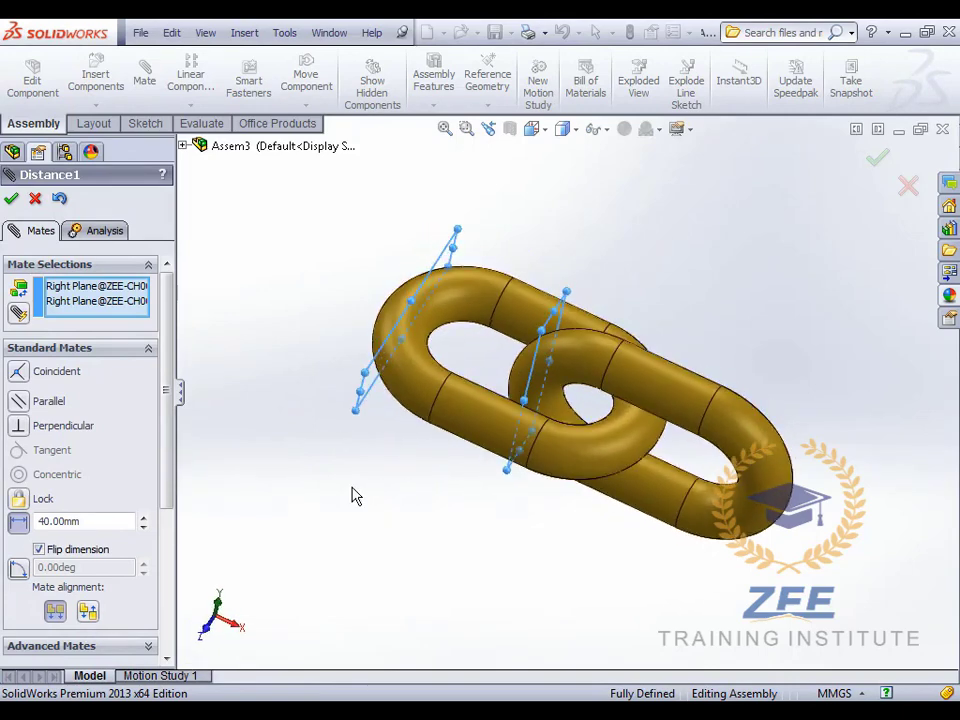
- Set the distance between the links' Right Planes to 55 mm and accept the mate
key("Return")
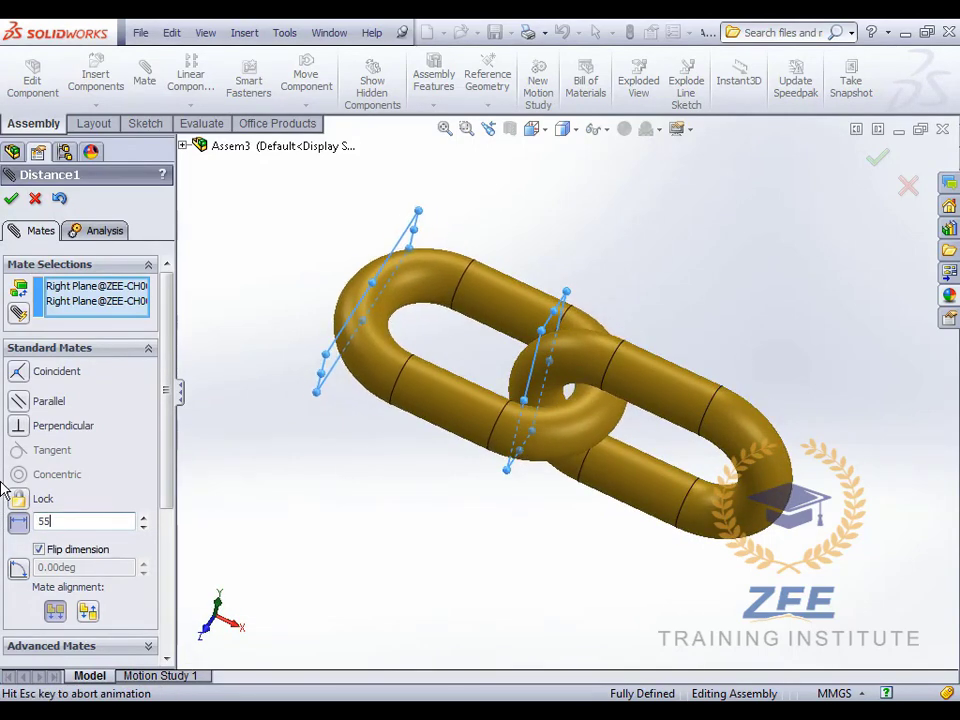
middle_click_drag(589, 411, 575, 377)
left_click(876, 160)
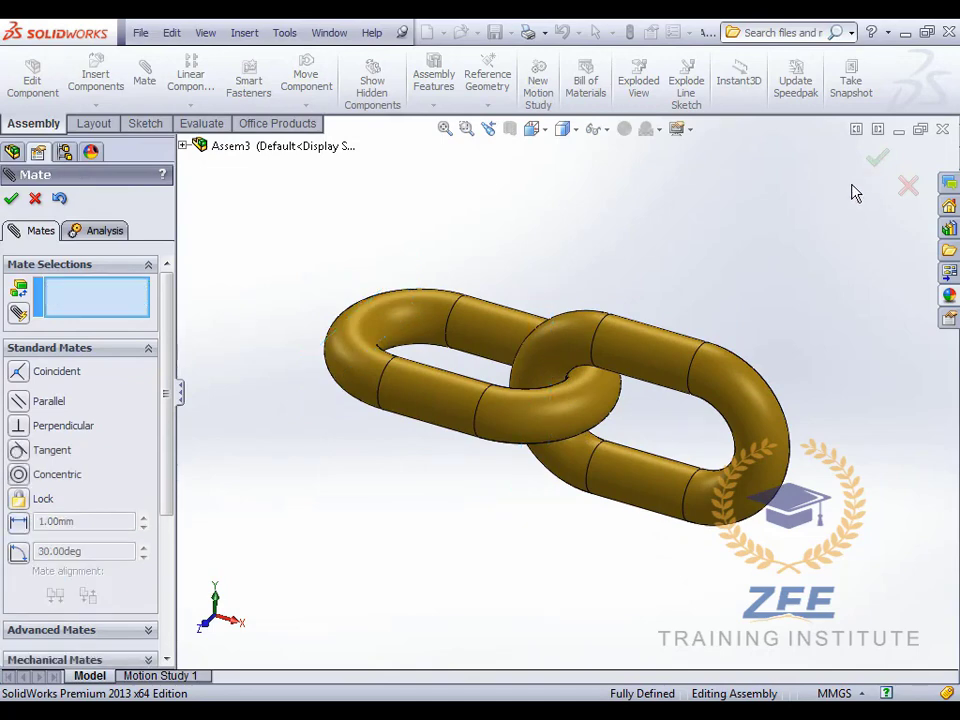
left_click(872, 163)
- Show the two mated links in isometric view and collapse their entries in the feature tree
left_click(533, 129)
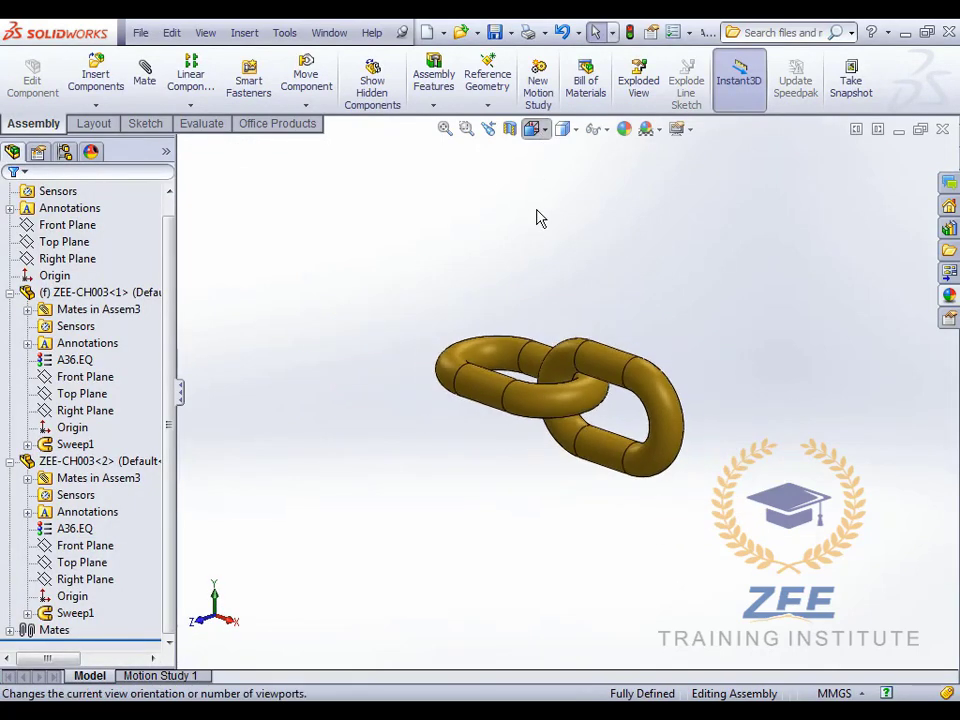
left_click(567, 320)
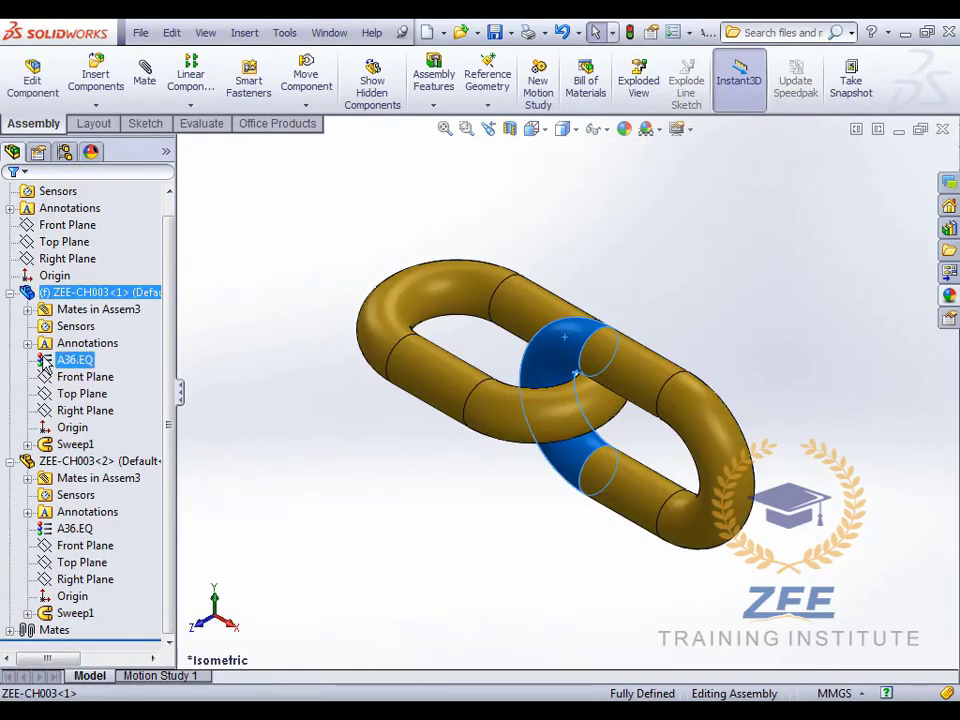
left_click(9, 292)
left_click(9, 326)
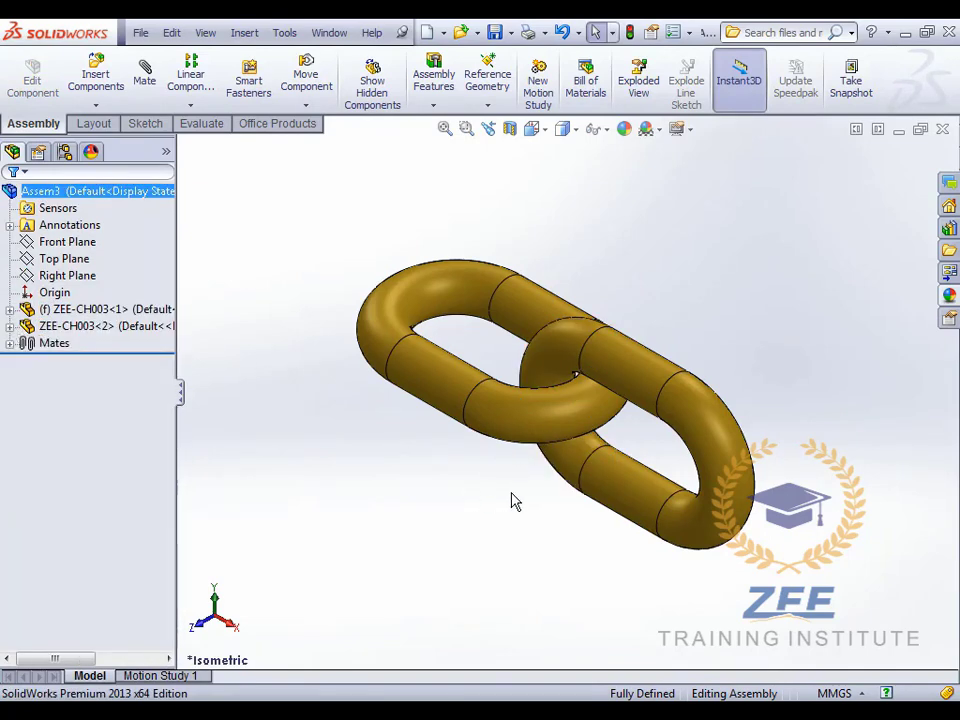
- Examine how the two links interlock from several angles and in isometric view
scroll(512, 500, "up", 3)
middle_click_drag(568, 519, 517, 385)
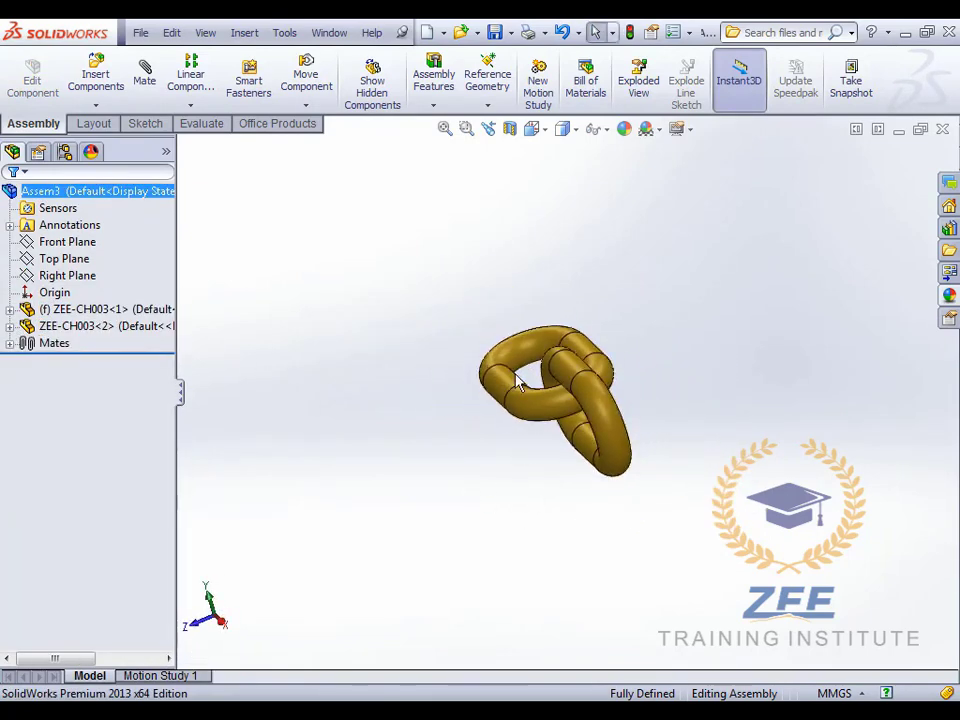
left_click(538, 136)
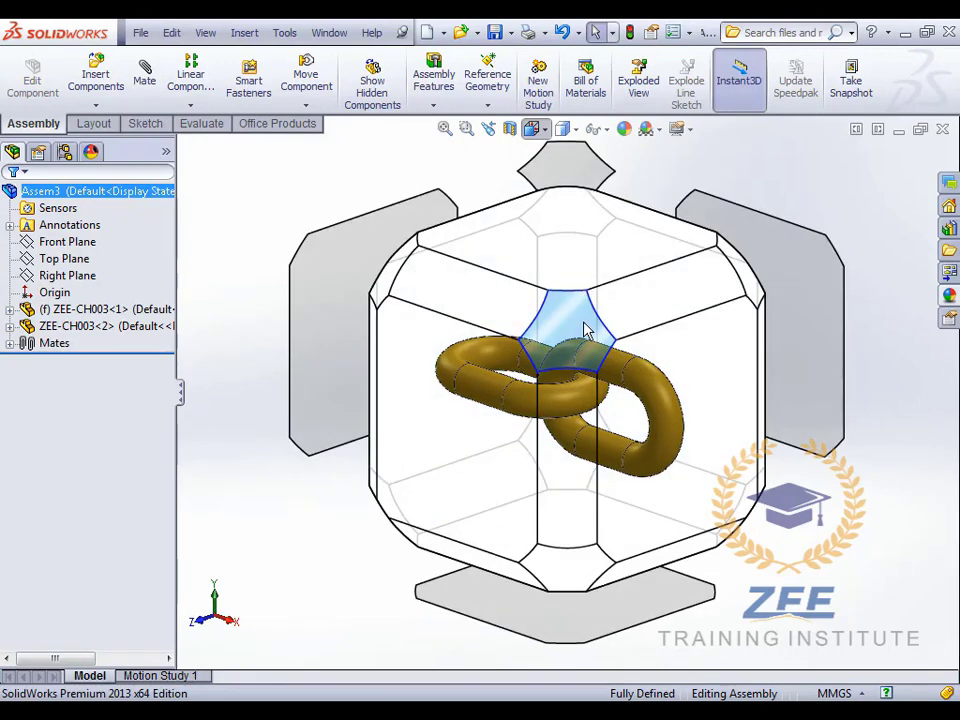
left_click(587, 330)
left_click(568, 317)
scroll(677, 538, "up", 5)
left_click(706, 480)
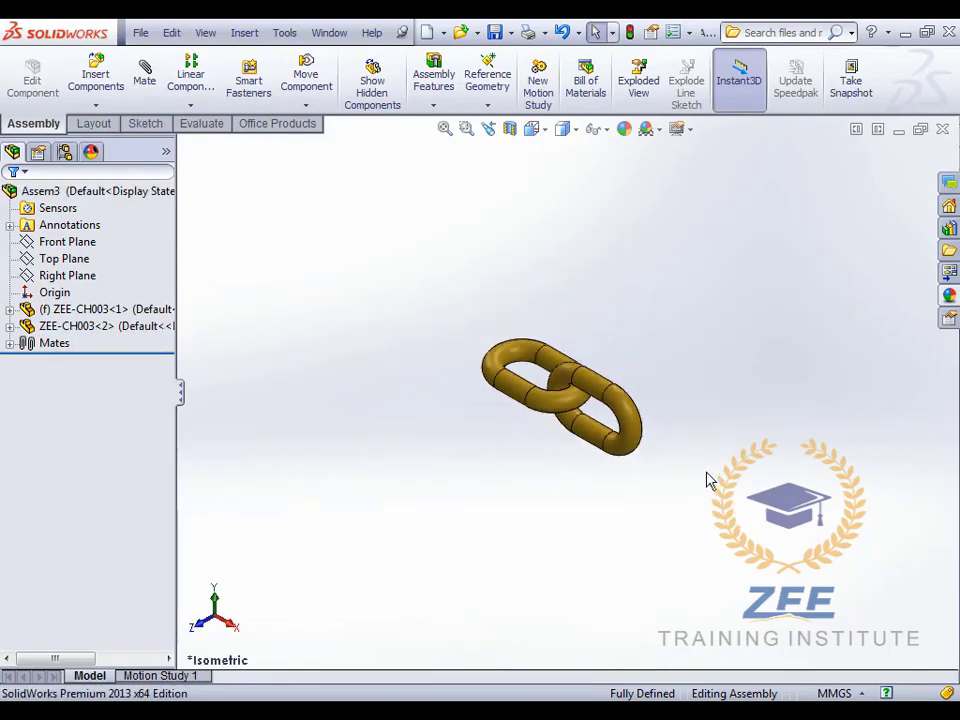
scroll(634, 424, "down", 5)
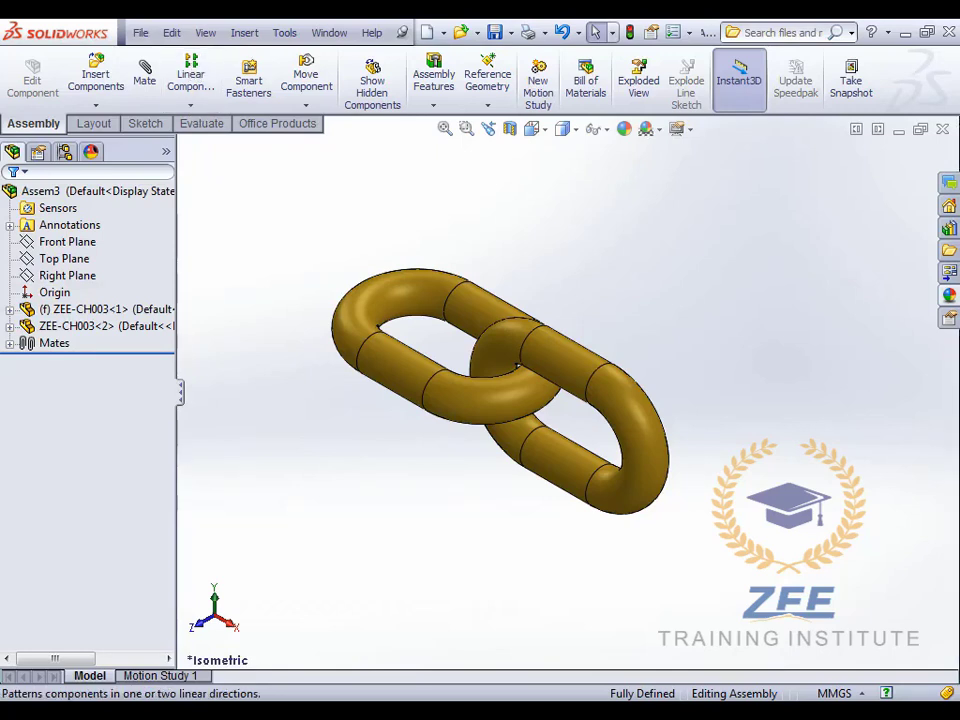
- Start a linear component pattern using the circular edge on the ZEE-CH003<1> link as Direction 1
left_click(190, 70)
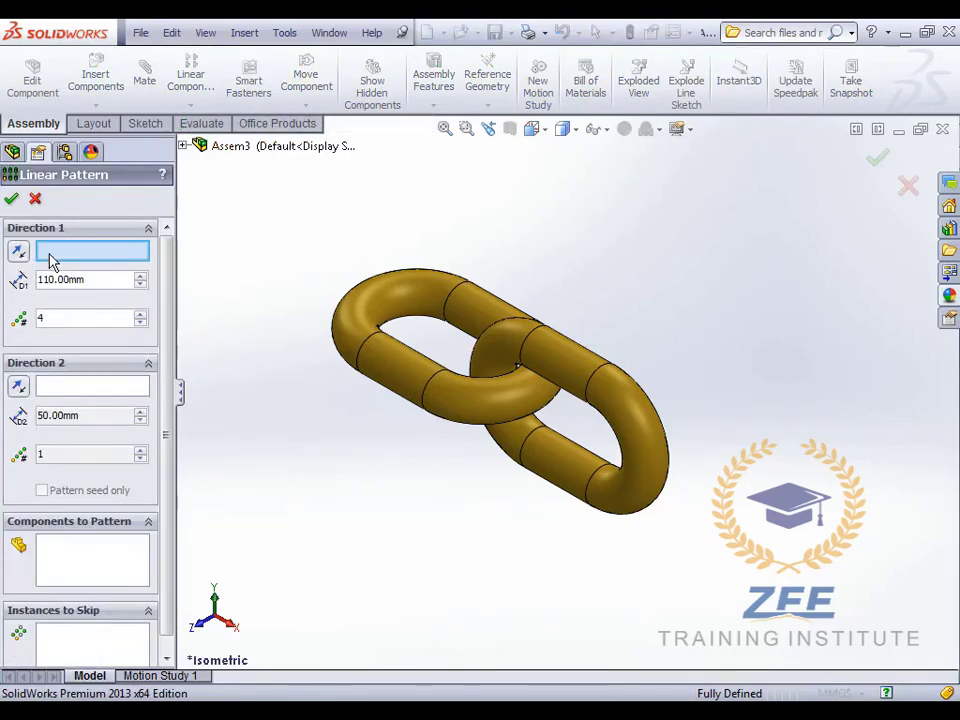
left_click(527, 346)
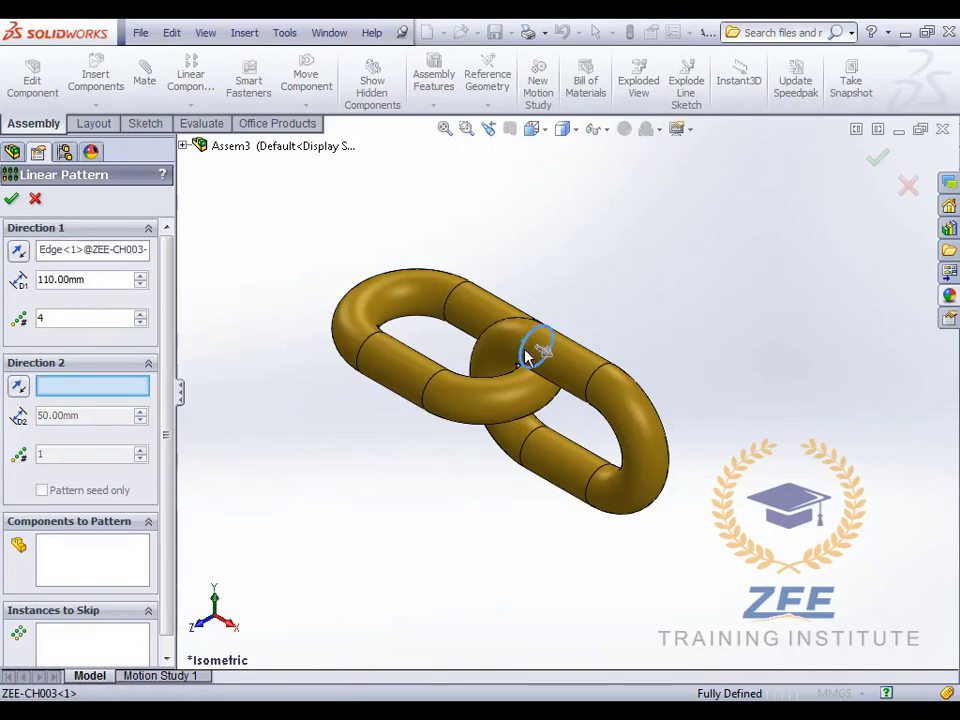
scroll(530, 355, "down", 3)
scroll(570, 400, "up", 3)
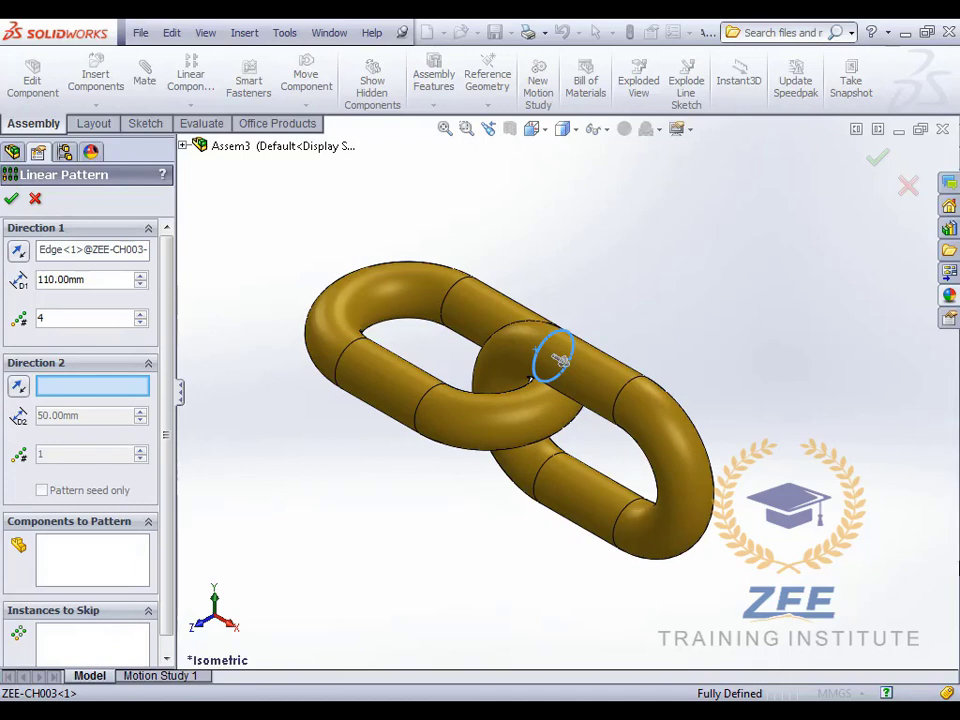
- Add both links, ZEE-CH003<2> and ZEE-CH003<1>, as the components to pattern and check the preview
left_click(85, 560)
scroll(476, 476, "up", 3)
scroll(535, 472, "down", 2)
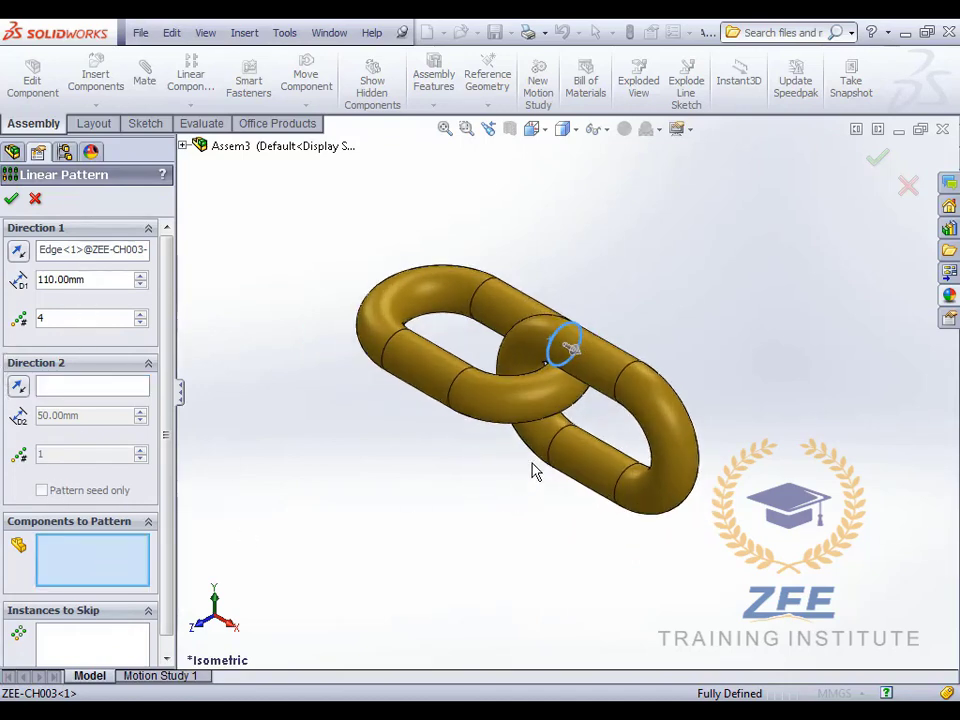
left_click(410, 367)
scroll(573, 456, "up", 3)
scroll(590, 450, "down", 2)
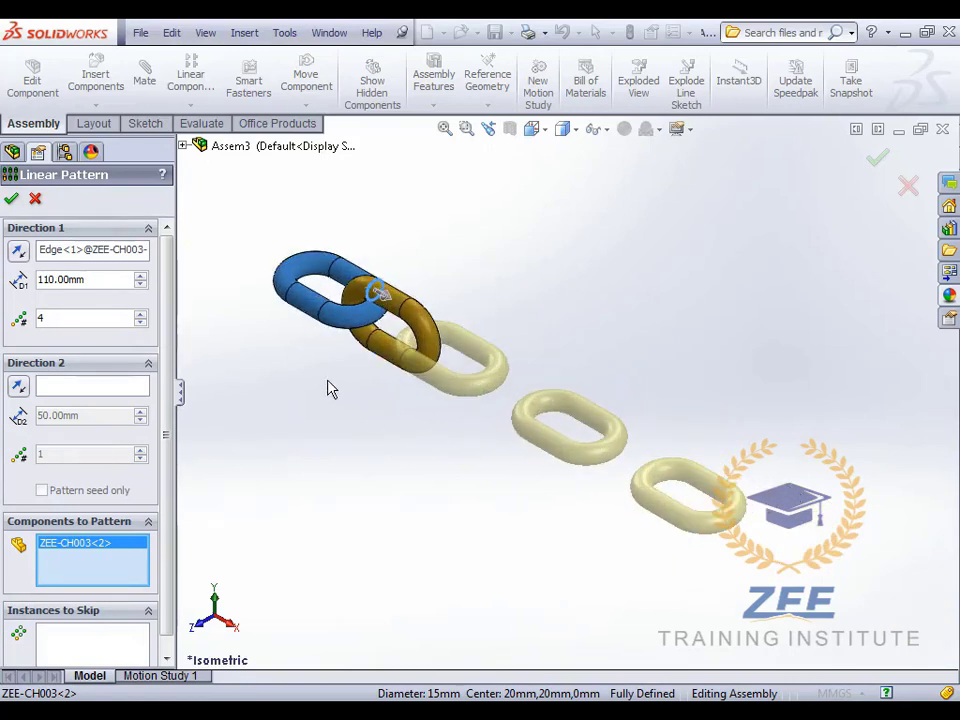
left_click(420, 311)
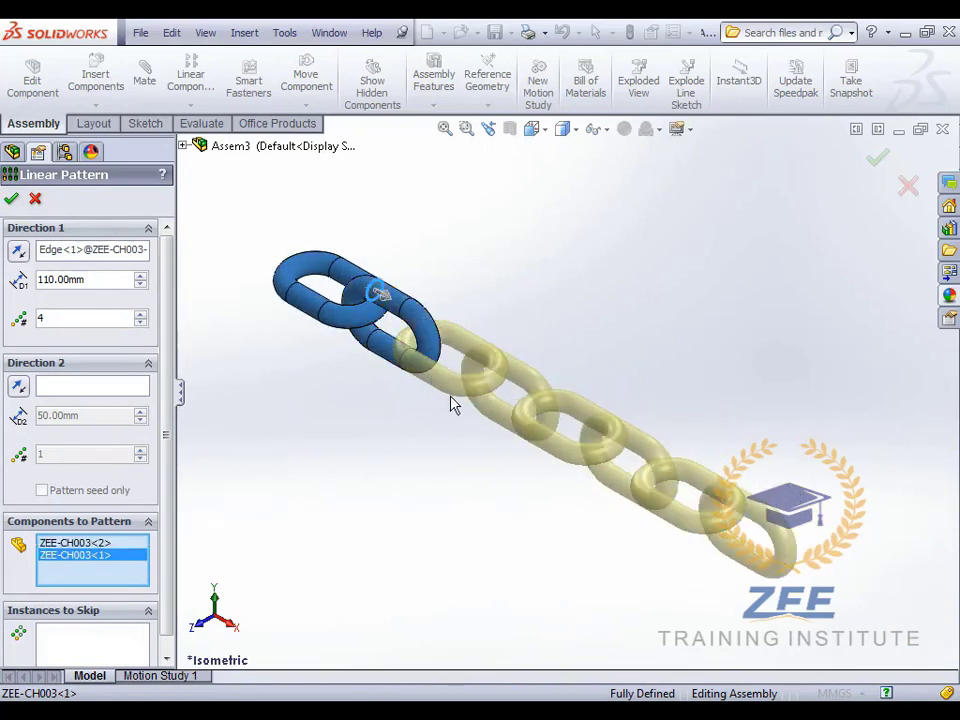
scroll(471, 407, "down", 2)
scroll(480, 413, "up", 3)
scroll(480, 413, "down", 1)
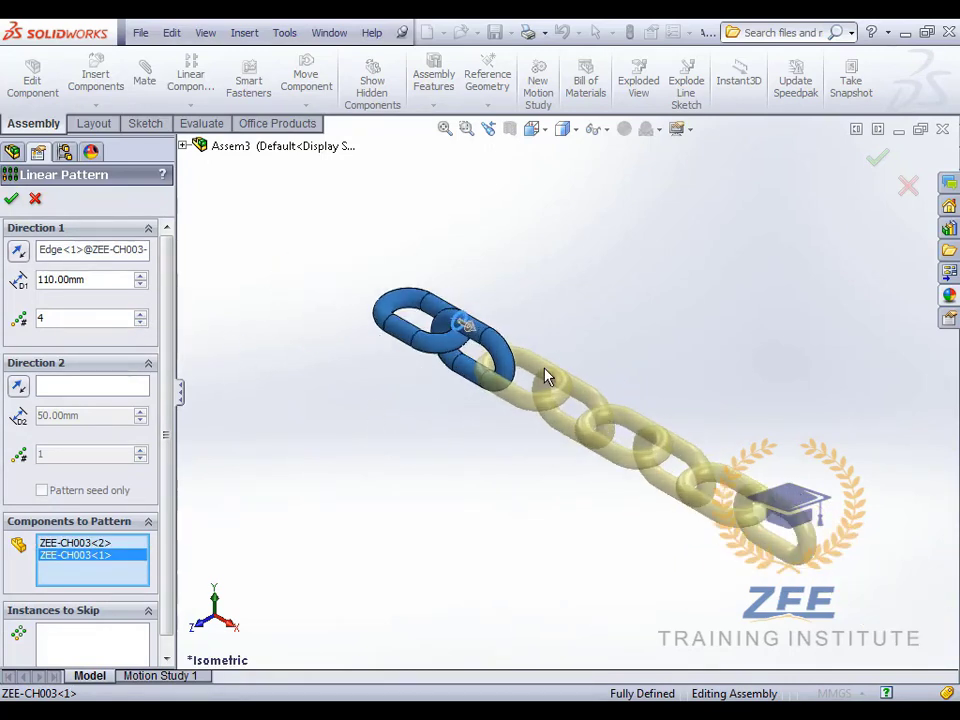
- Reduce the pattern to 2 instances, try a spacing of 210 mm, and set it back to 110 mm
left_click(141, 324)
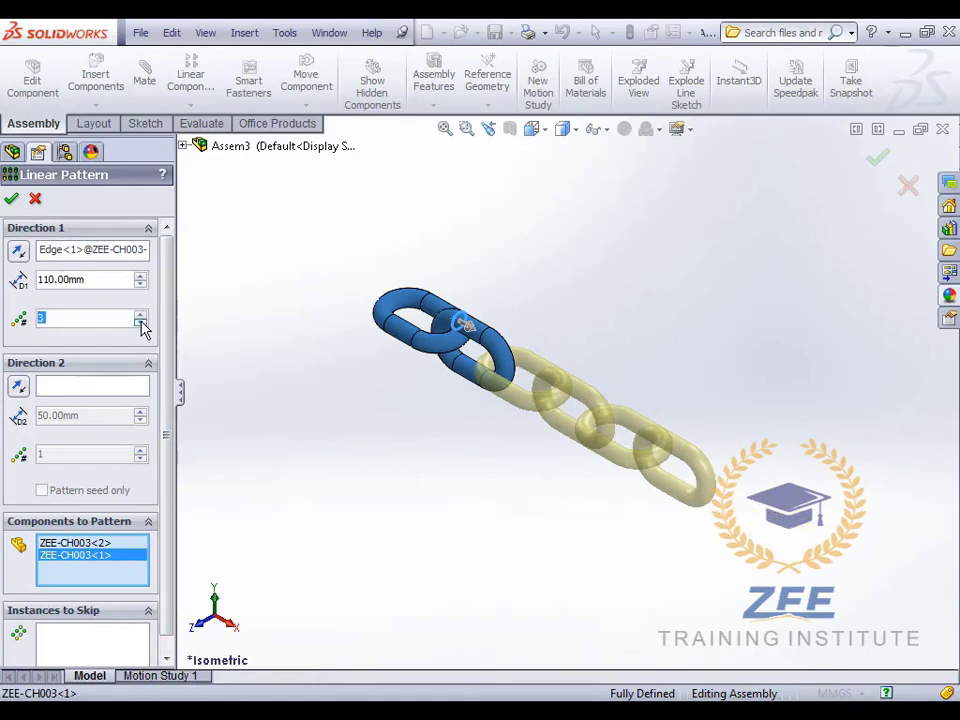
left_click(141, 327)
scroll(455, 352, "down", 2)
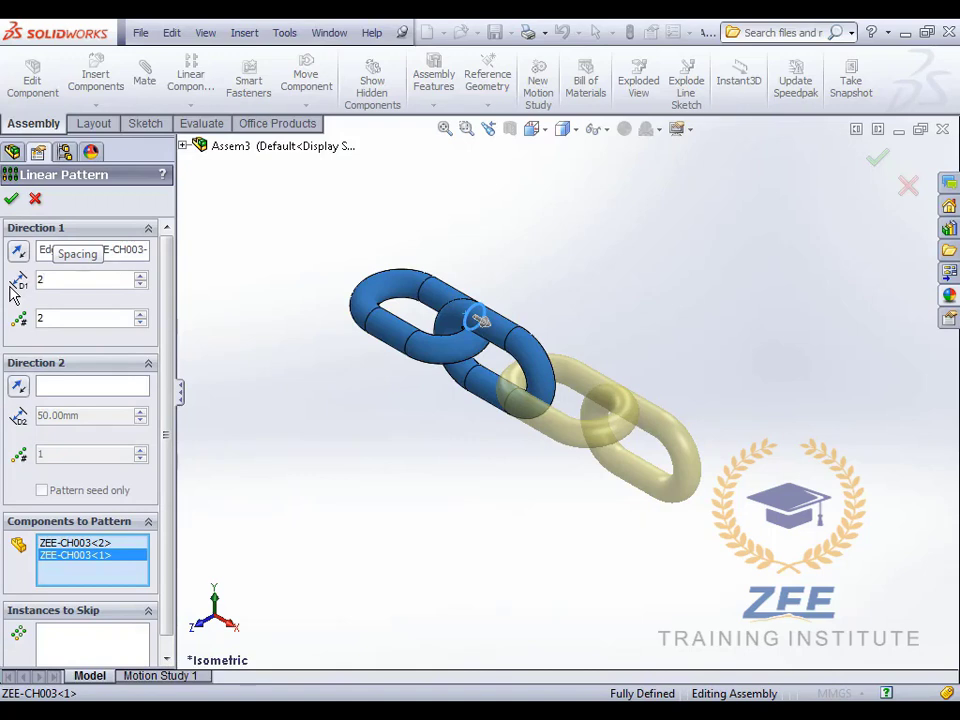
type("210")
key("Return")
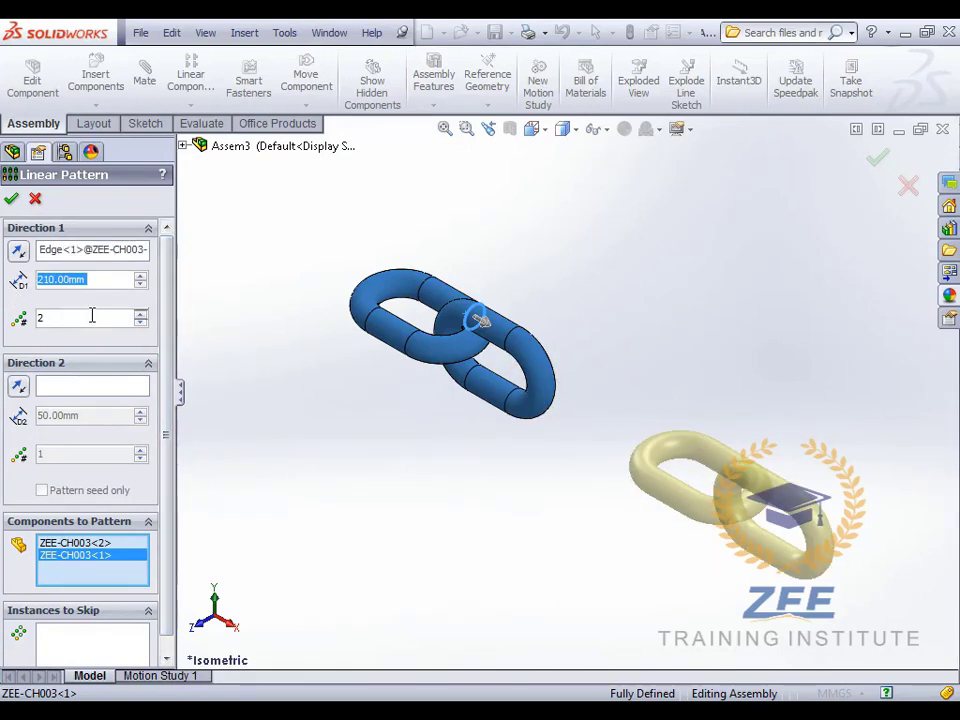
type("110")
key("Return")
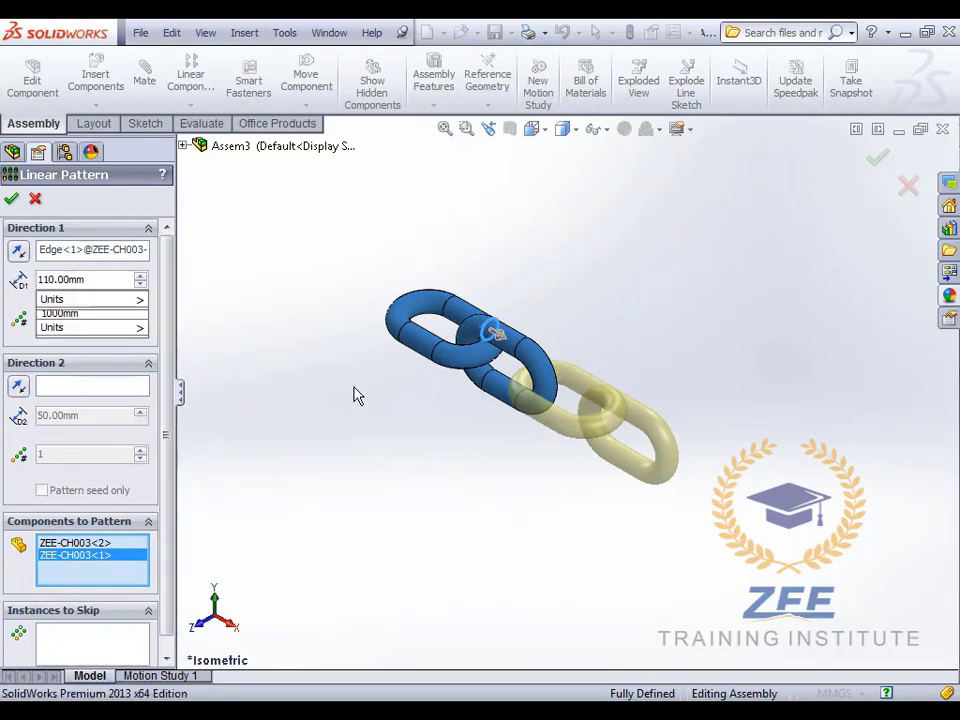
- Examine the fit between the original links and the patterned preview from several angles and in isometric view
scroll(613, 399, "down", 5)
middle_click_drag(697, 420, 562, 422)
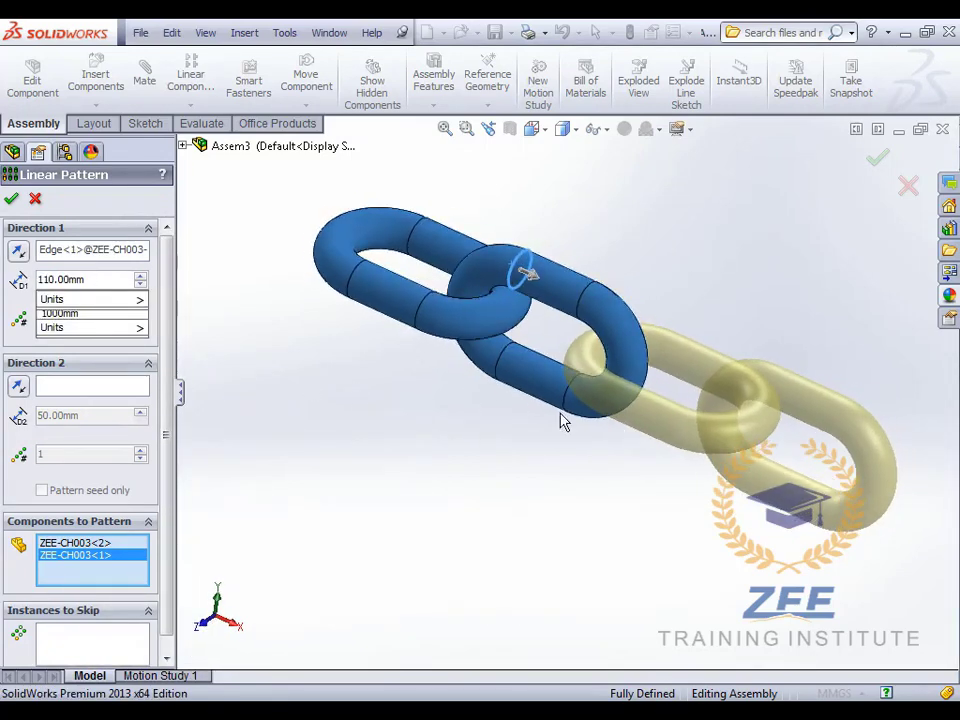
scroll(522, 337, "up", 2)
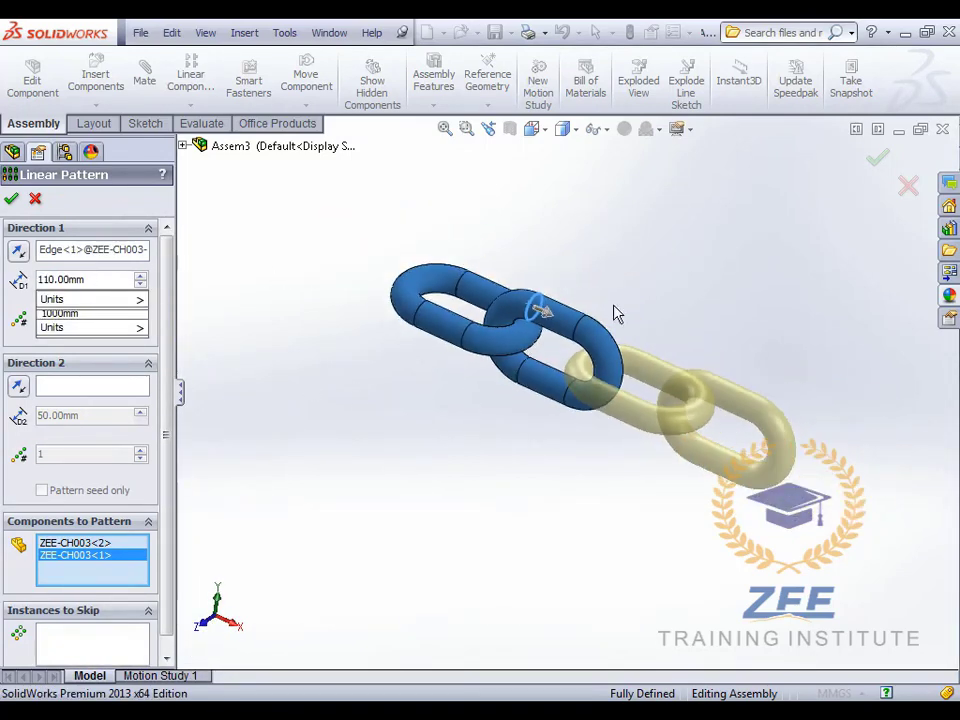
left_click(543, 130)
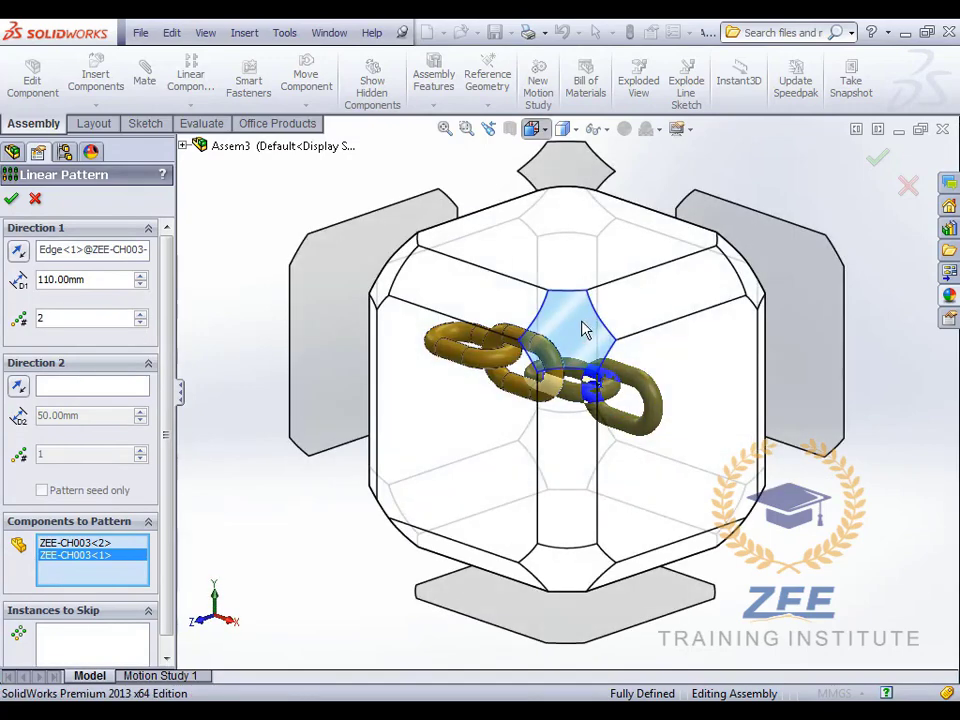
left_click(578, 318)
left_click(543, 130)
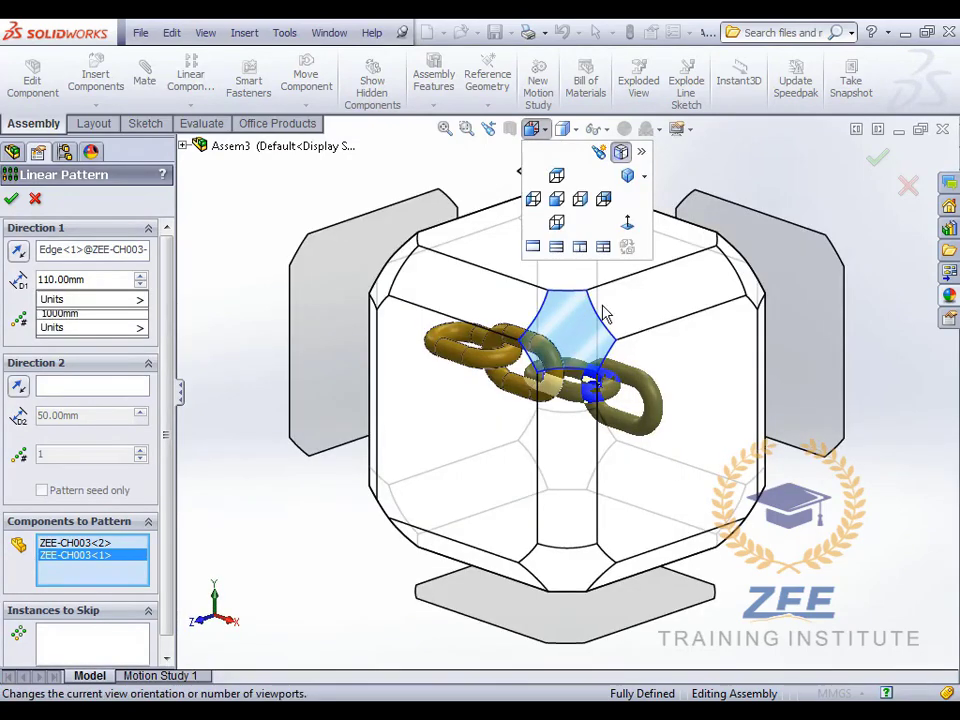
left_click(590, 322)
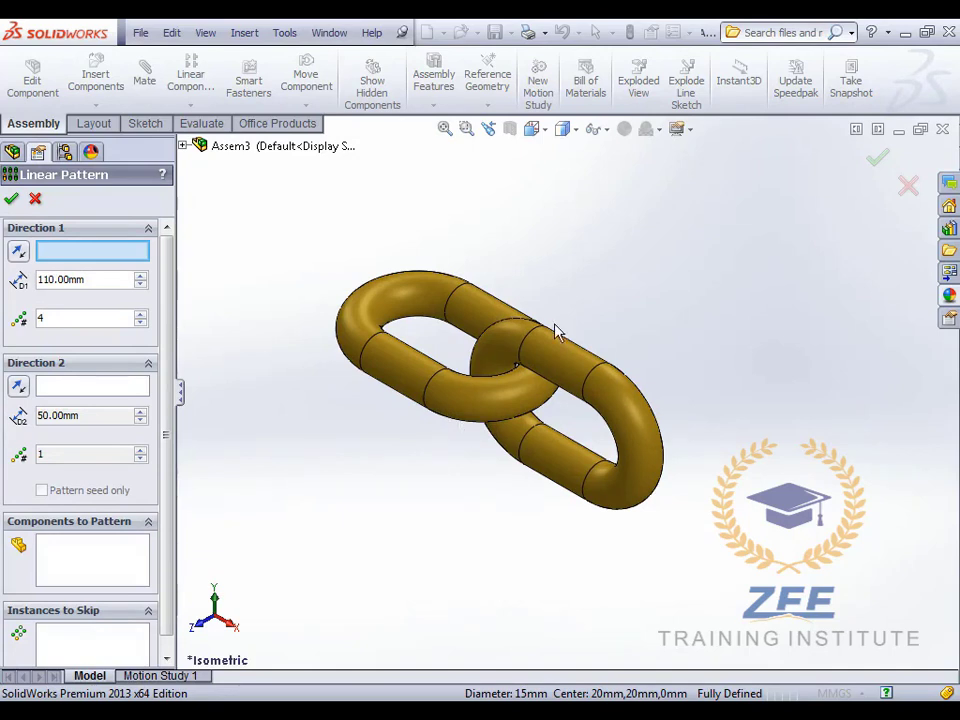
- Choose both links as the components to pattern and the circular edge on ZEE-CH003<1> as Direction 1, with 110 mm spacing
left_click(95, 550)
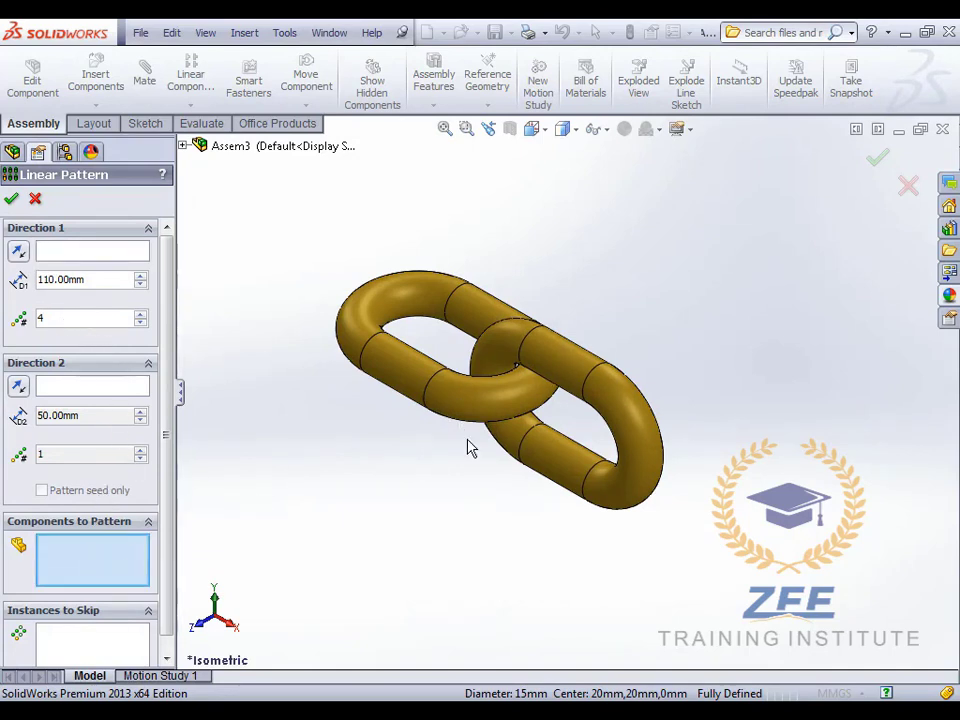
left_click(463, 317)
left_click(600, 381)
left_click(92, 250)
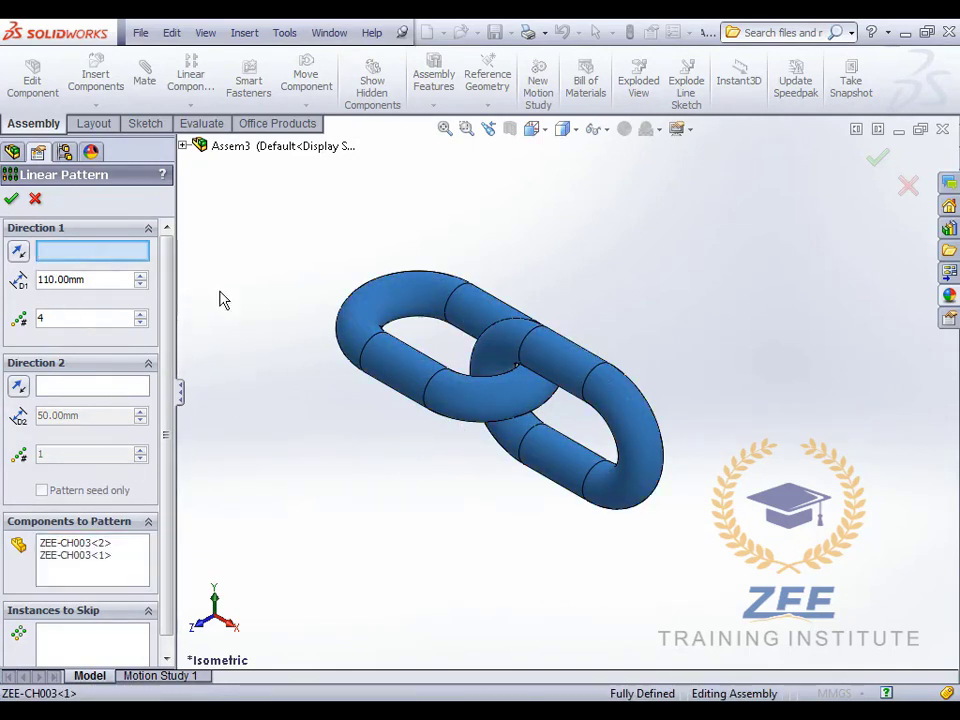
left_click(528, 345)
scroll(596, 439, "down", 5)
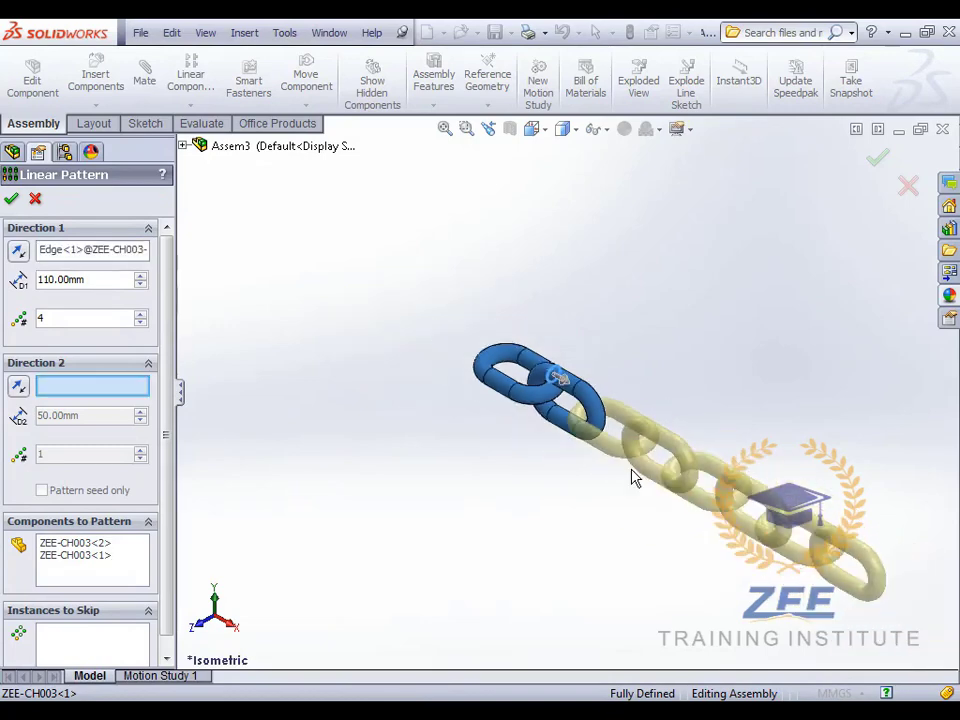
- Set the linear pattern to 5 instances and accept it
left_click(140, 315)
left_click(10, 200)
scroll(600, 491, "down", 3)
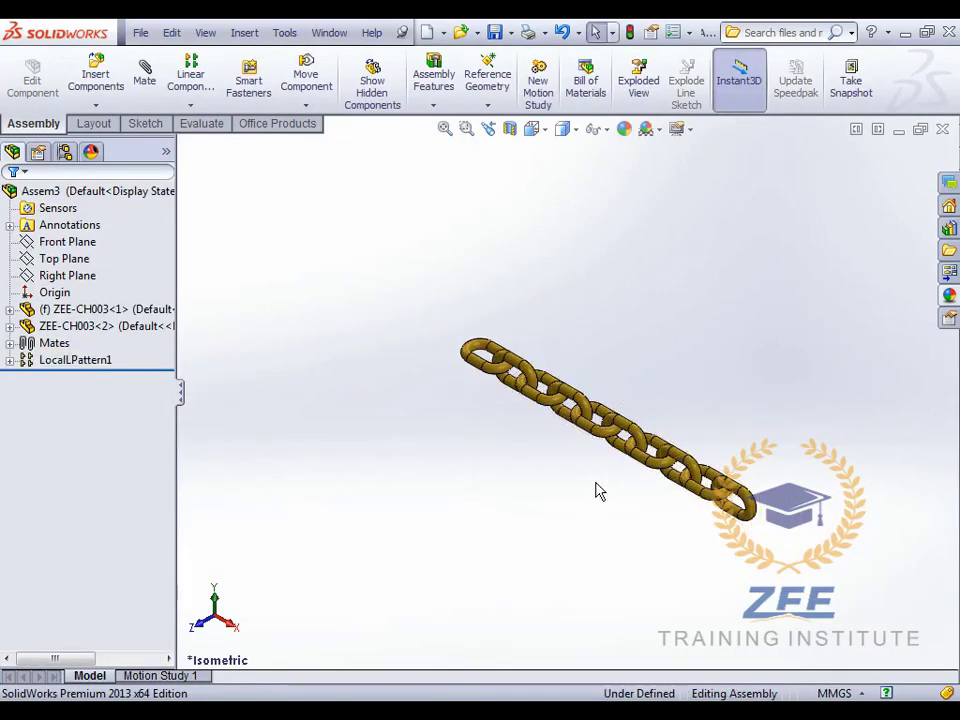
- Inspect the patterned chain from several angles and in isometric view
scroll(615, 510, "up", 3)
middle_click_drag(615, 510, 611, 480)
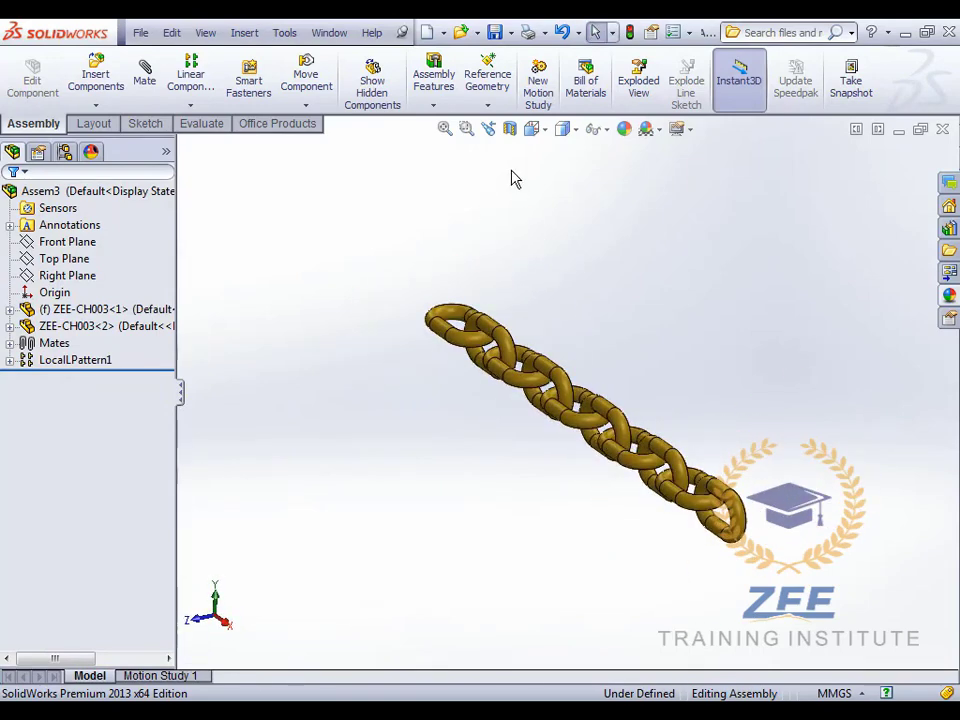
left_click(536, 128)
left_click(560, 207)
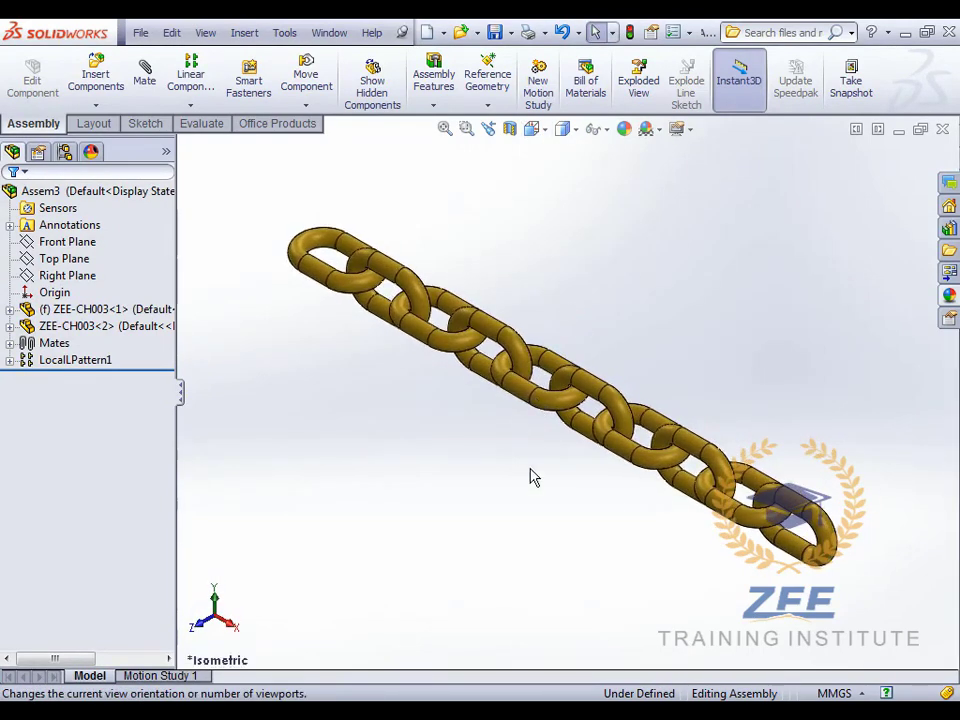
middle_click_drag(538, 495, 525, 410)
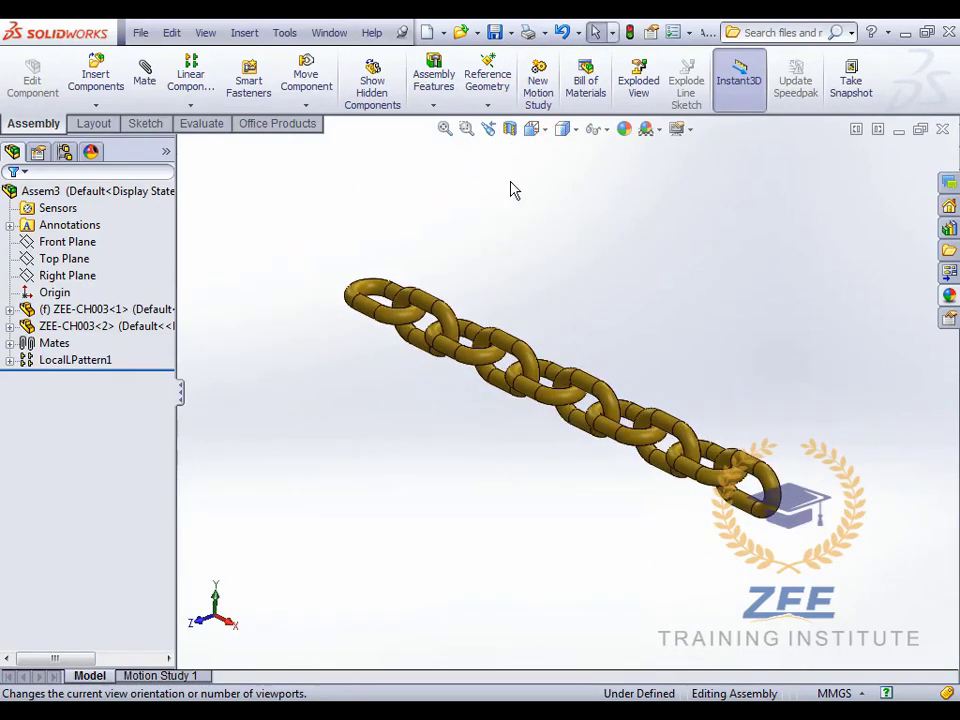
left_click(535, 132)
left_click(574, 317)
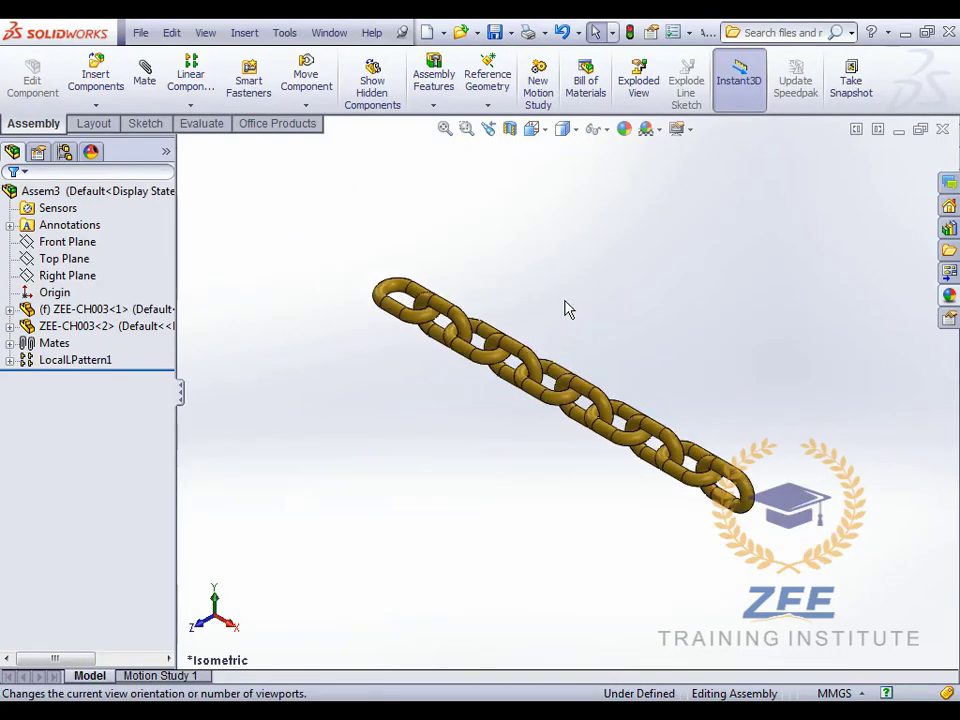
- Set the display style to Shaded without edges and view the finished chain from another angle
left_click(575, 135)
left_click(569, 172)
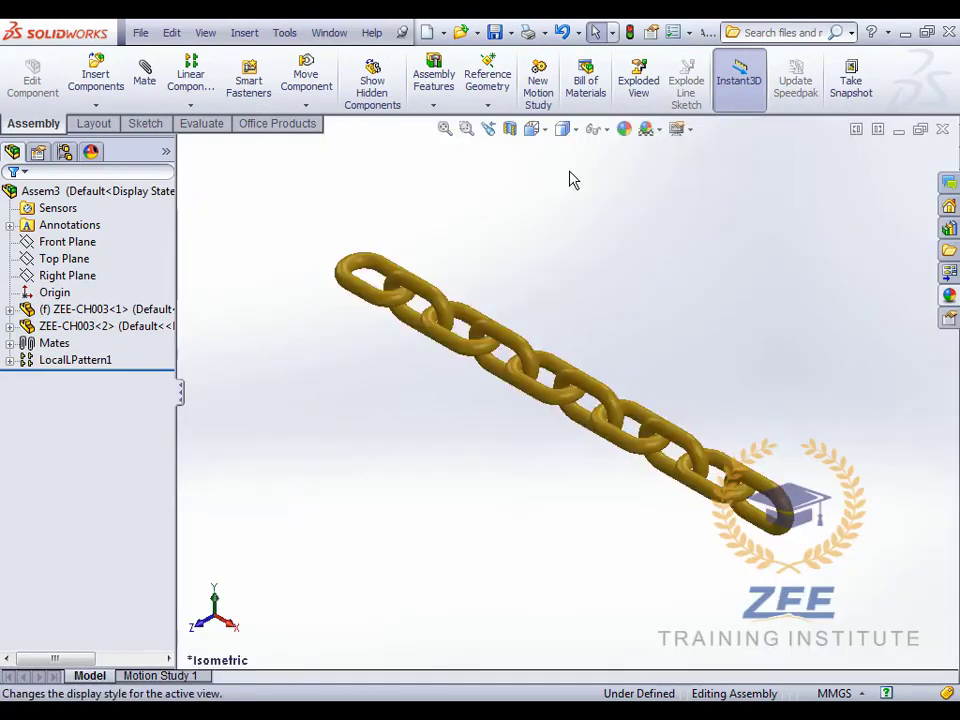
middle_click_drag(569, 347, 612, 413)
left_click(535, 131)
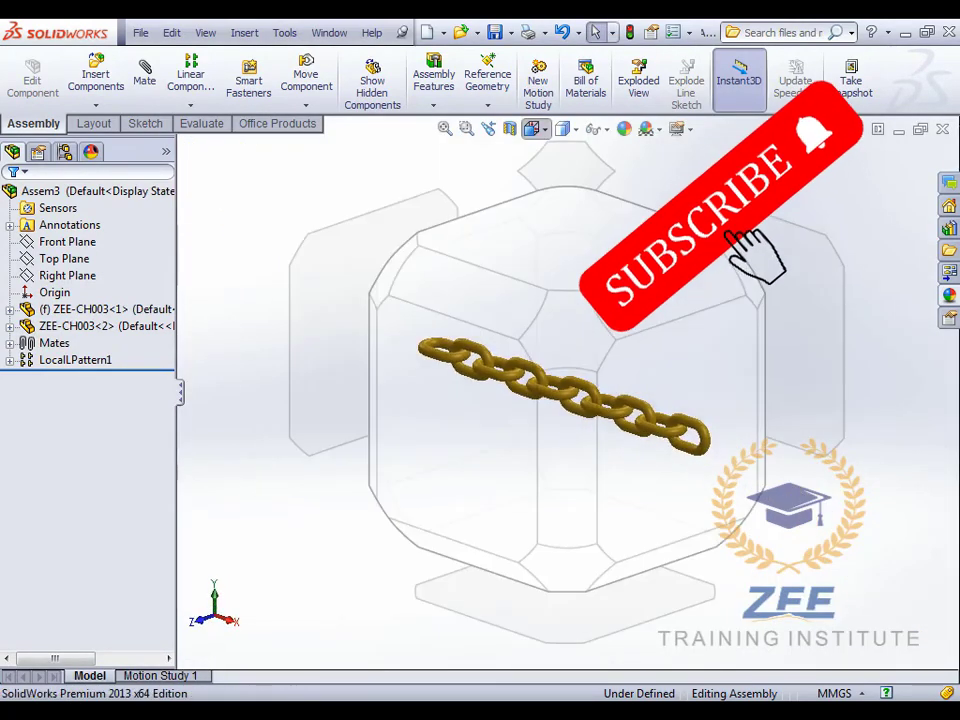
left_click(566, 316)
key("space")
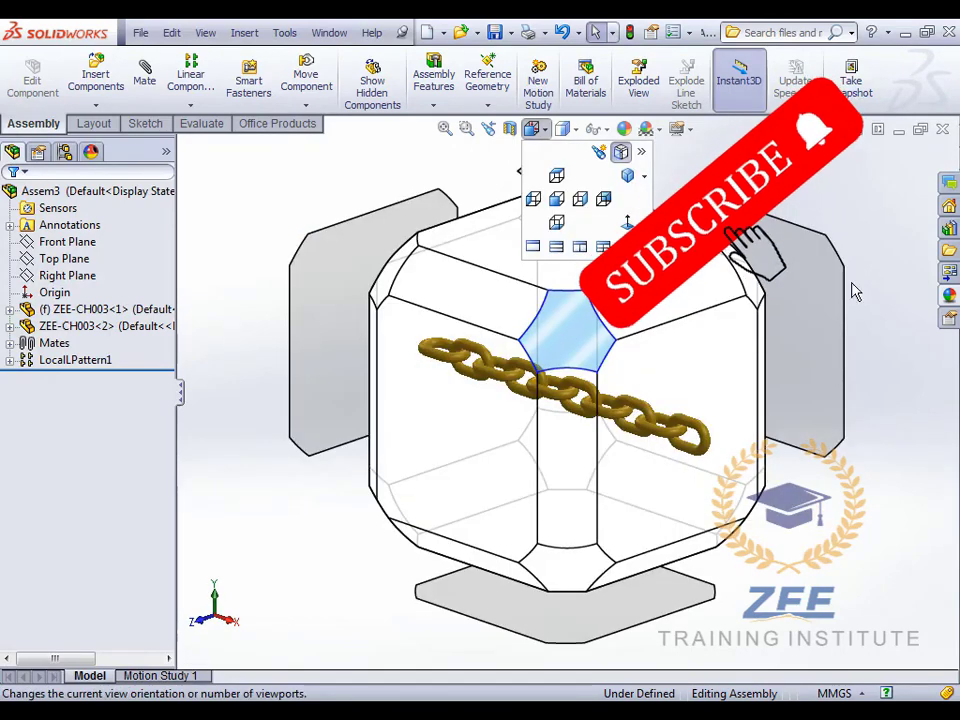